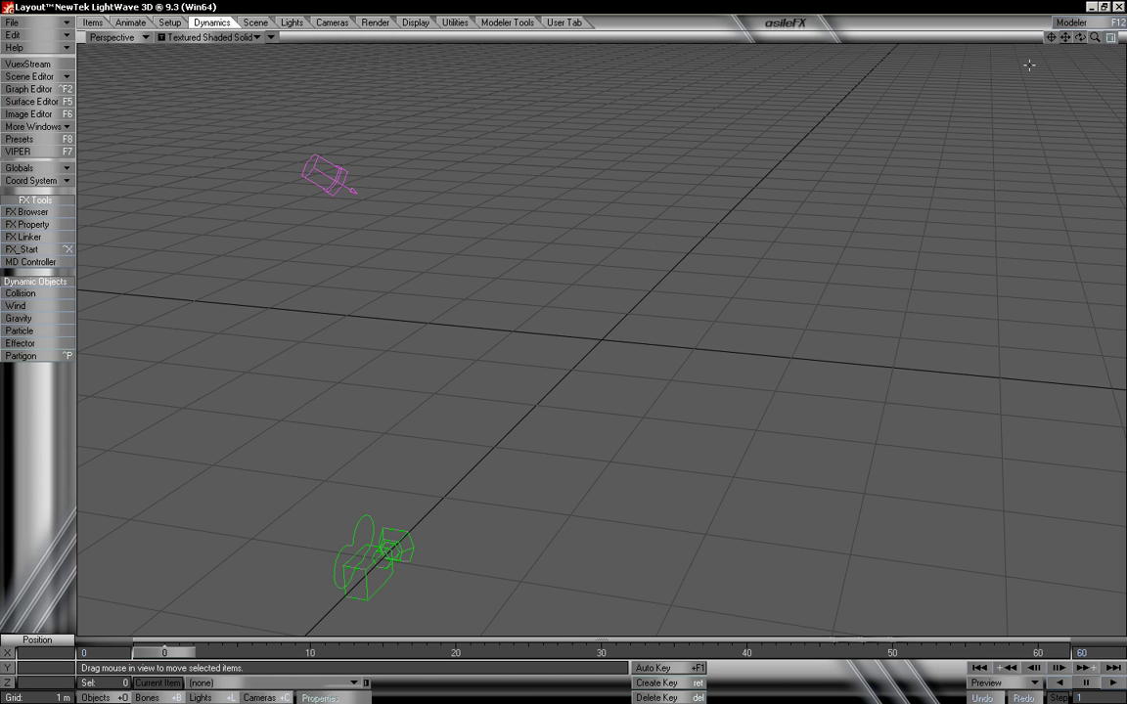
# Add a particle emitter named Emitter to the scene, choosing its emitter type, and close its settings window
pyautogui.moveTo(1095, 39); pyautogui.dragTo(1092, 41)
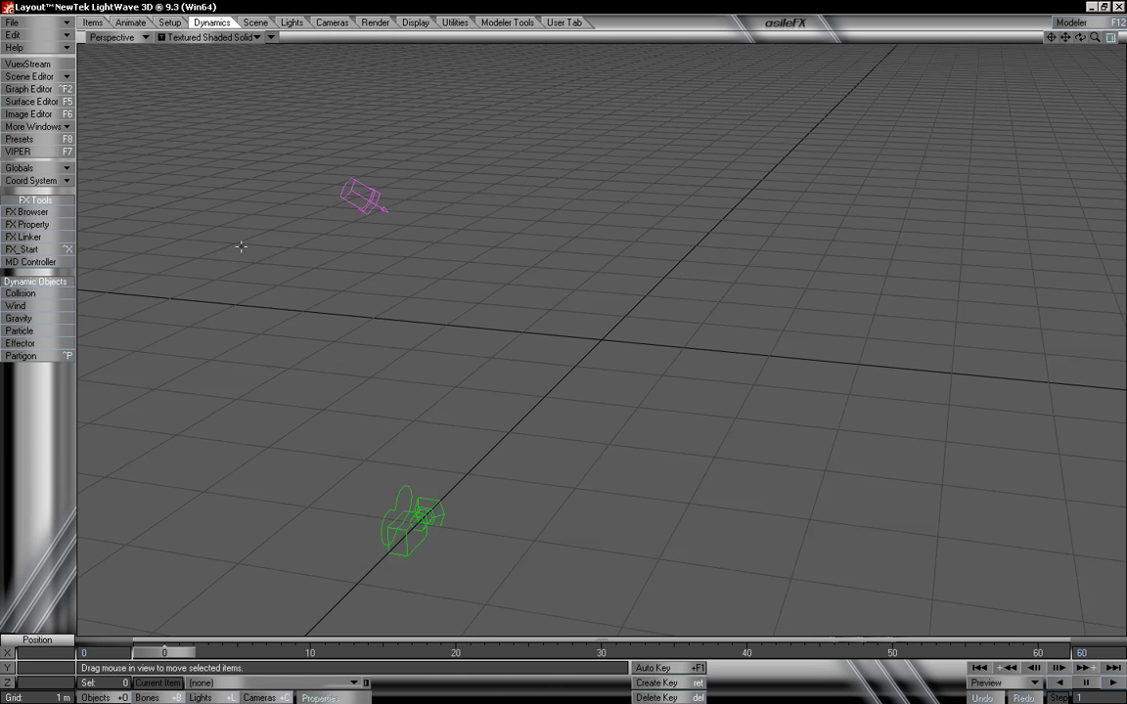
pyautogui.click(39, 331)
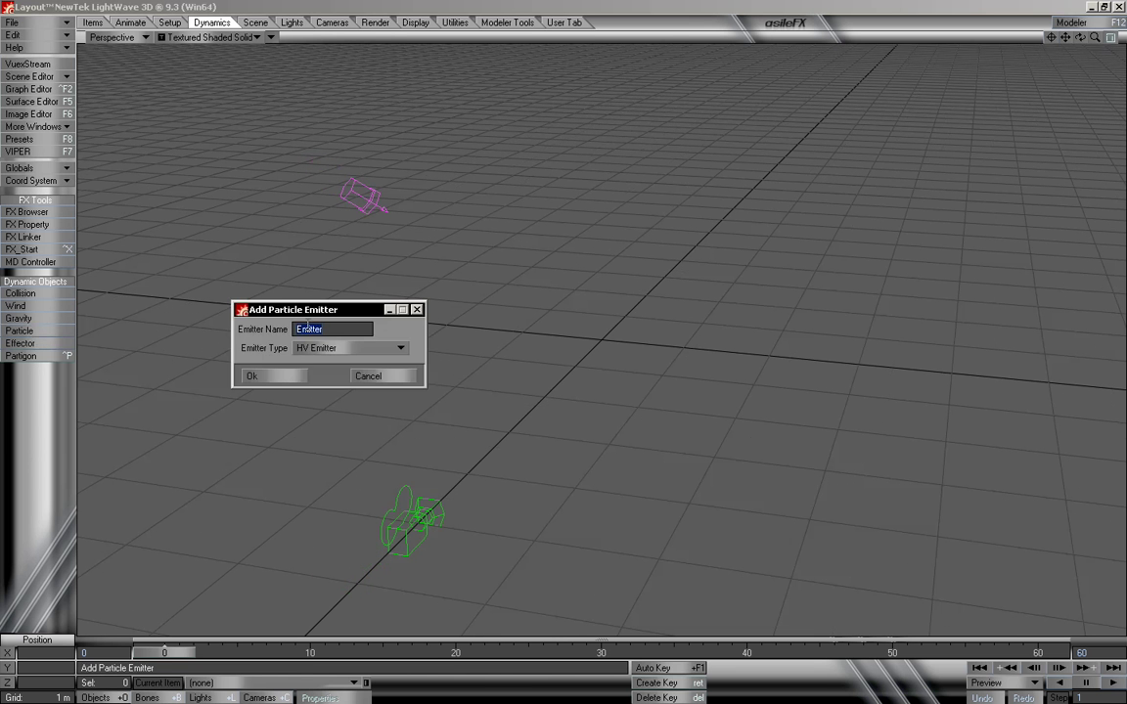
pyautogui.click(309, 353)
pyautogui.click(316, 365)
pyautogui.click(289, 377)
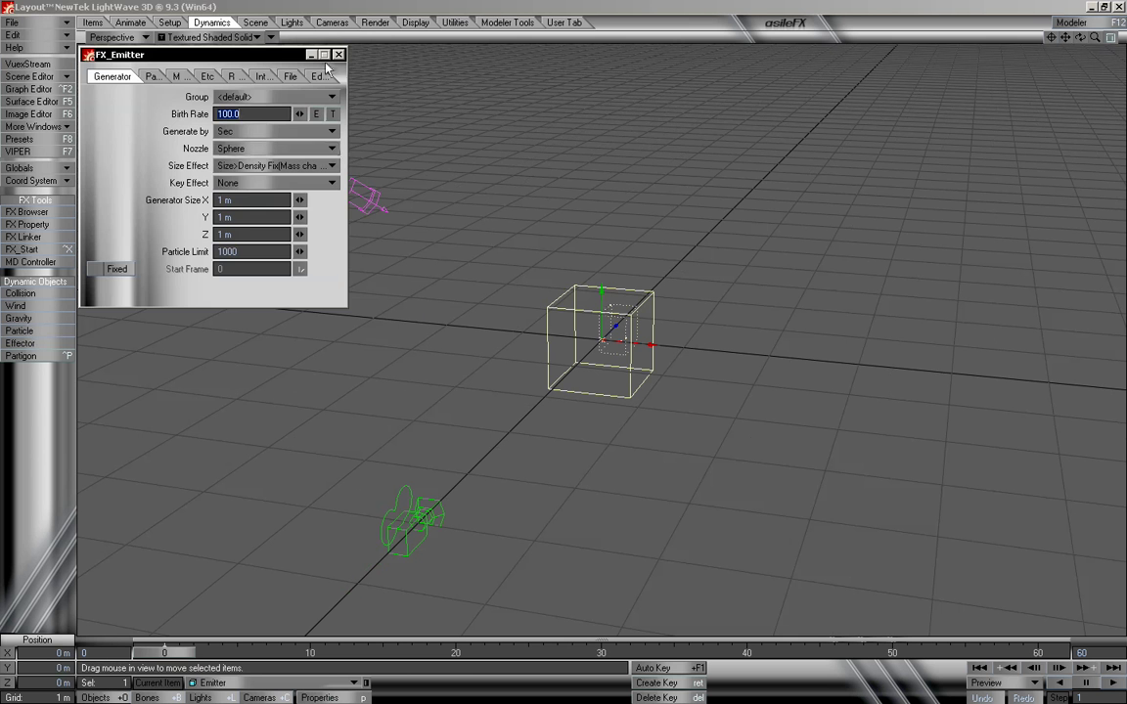
pyautogui.click(338, 55)
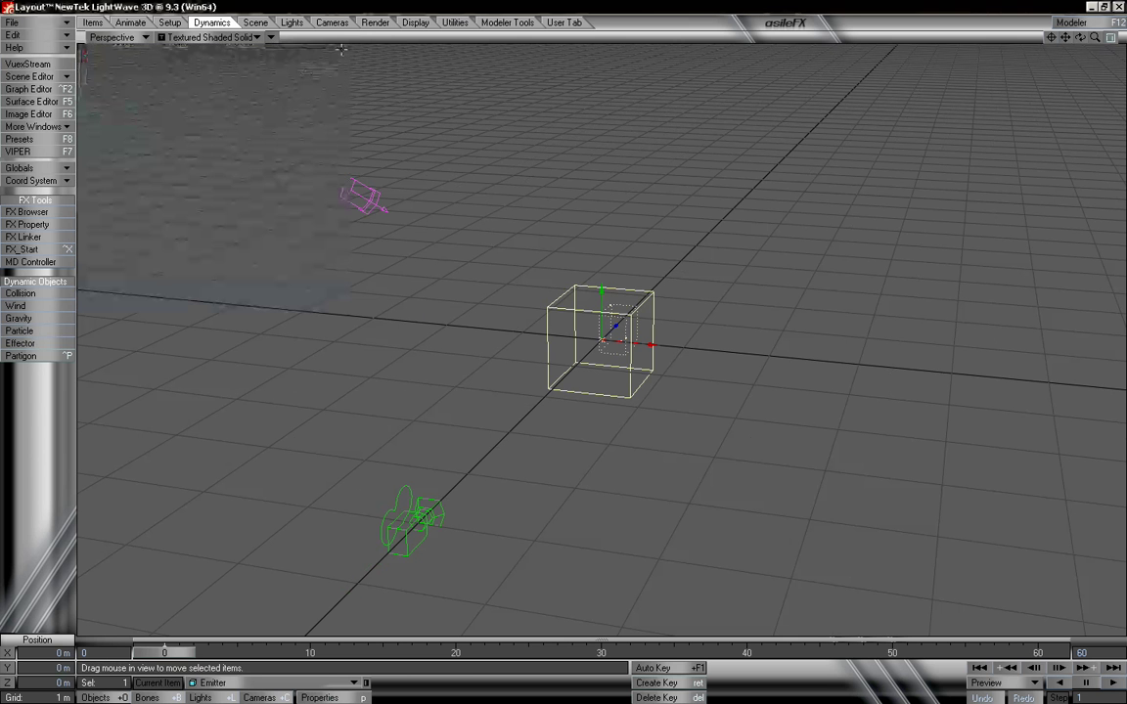
# Open the FX Emitter settings in the emitter's object properties and assign the emitter to Group_1
pyautogui.press('p')
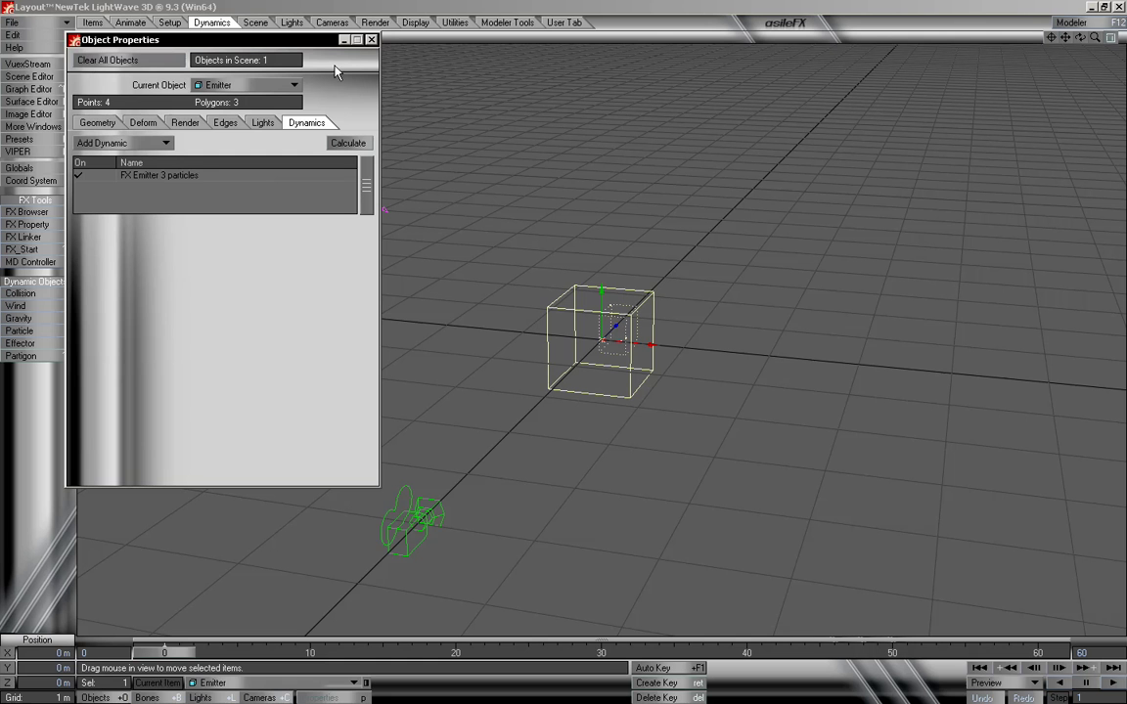
pyautogui.doubleClick(188, 179)
pyautogui.click(258, 258)
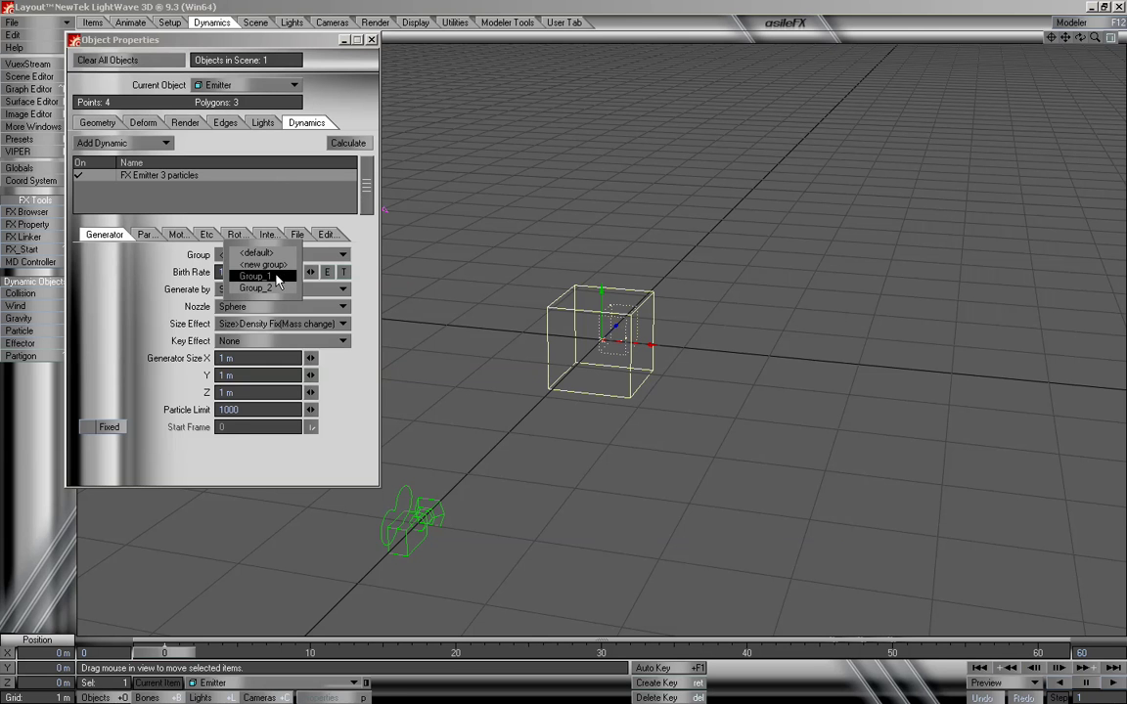
pyautogui.click(266, 278)
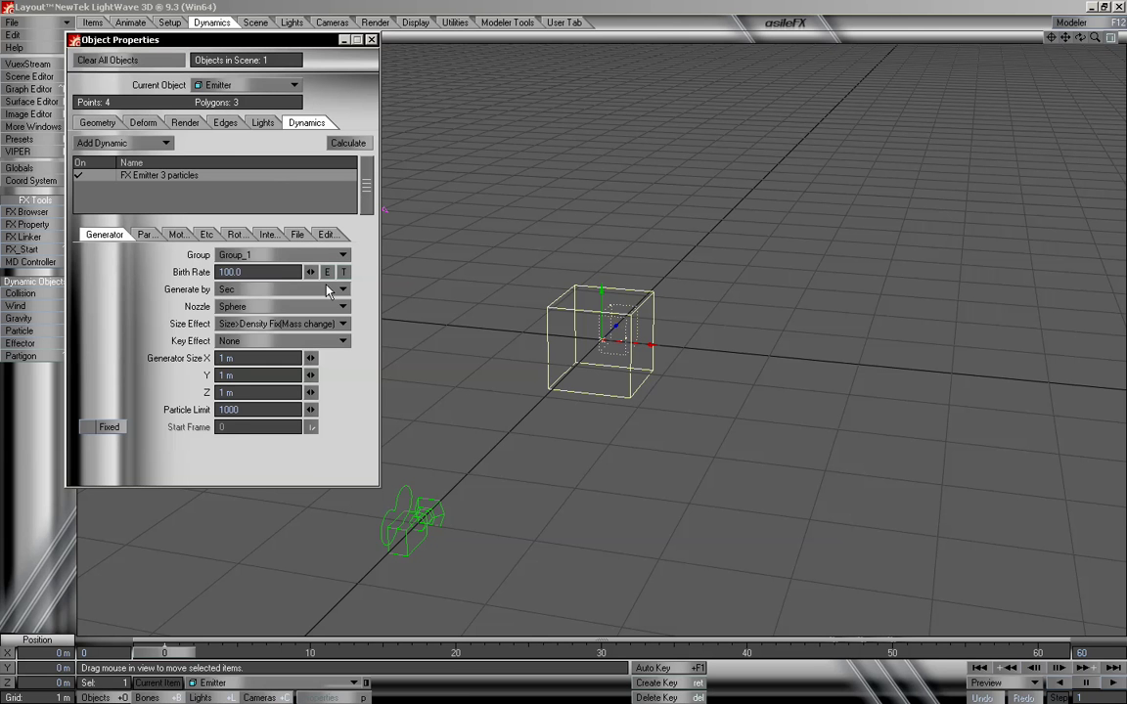
pyautogui.click(268, 255)
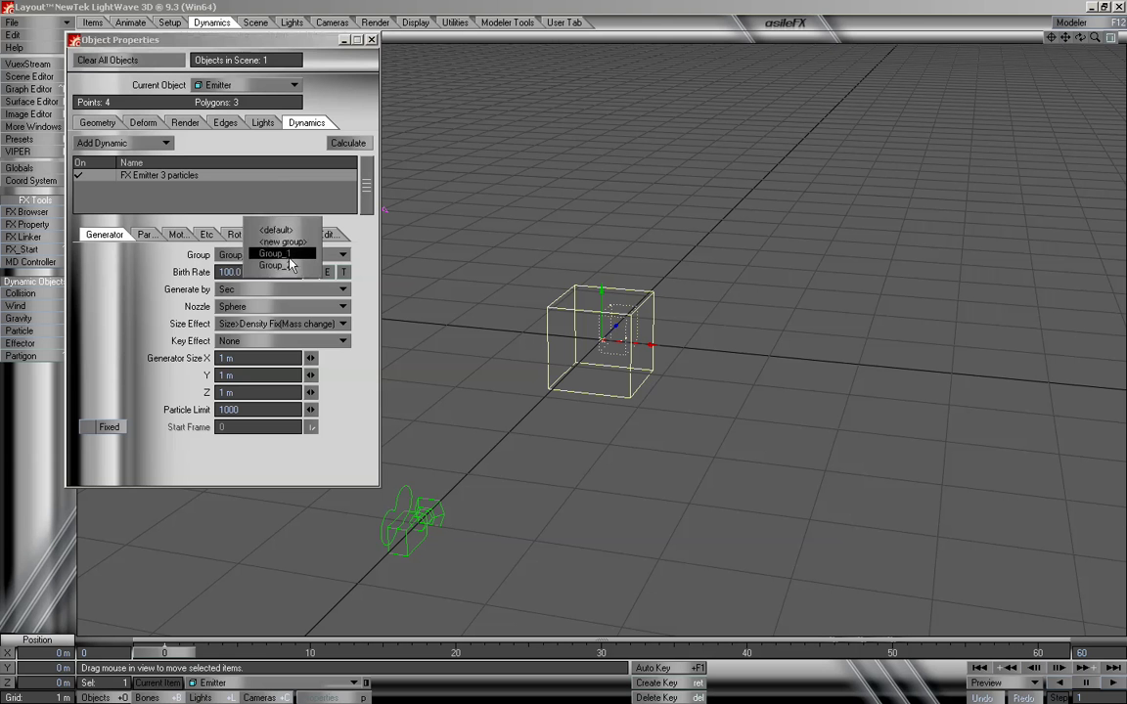
pyautogui.click(288, 243)
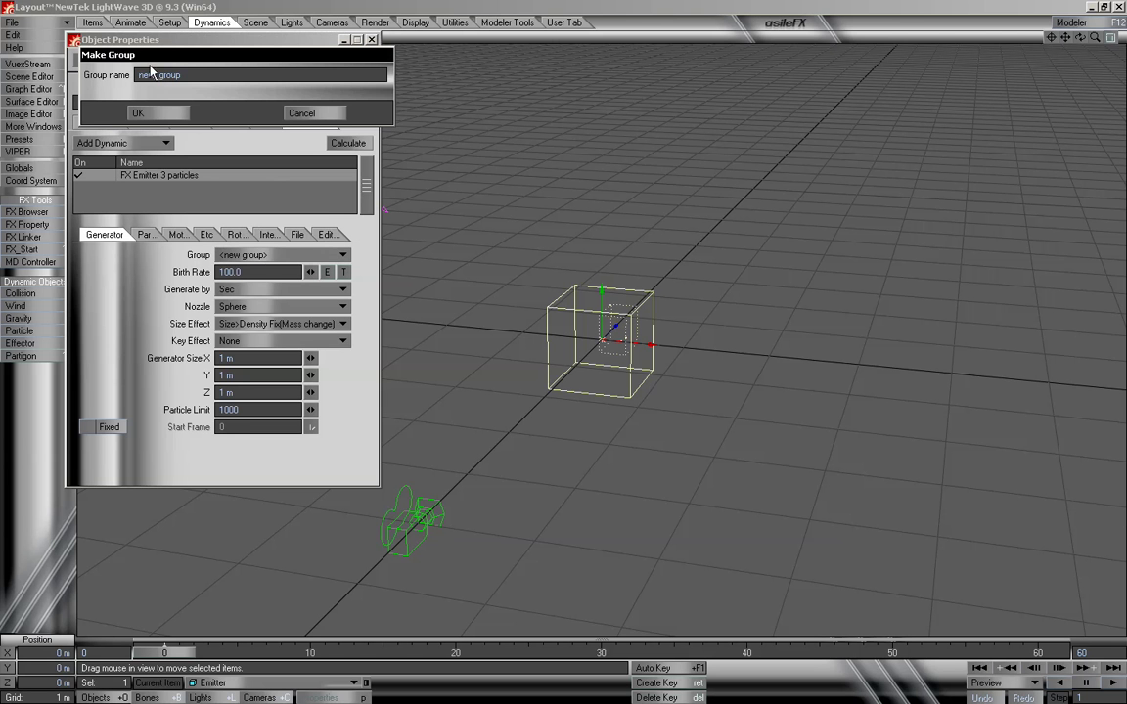
pyautogui.click(294, 113)
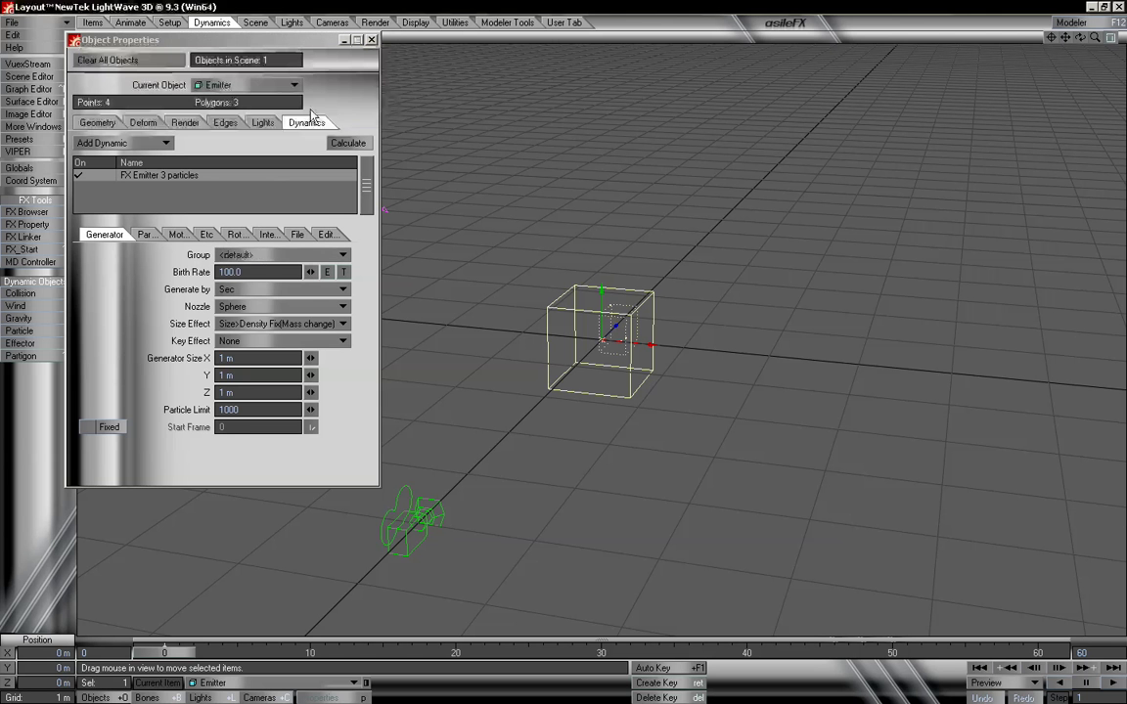
# Put the emitter back into Group_1 and set its particle limit to 10000
pyautogui.click(247, 255)
pyautogui.click(276, 281)
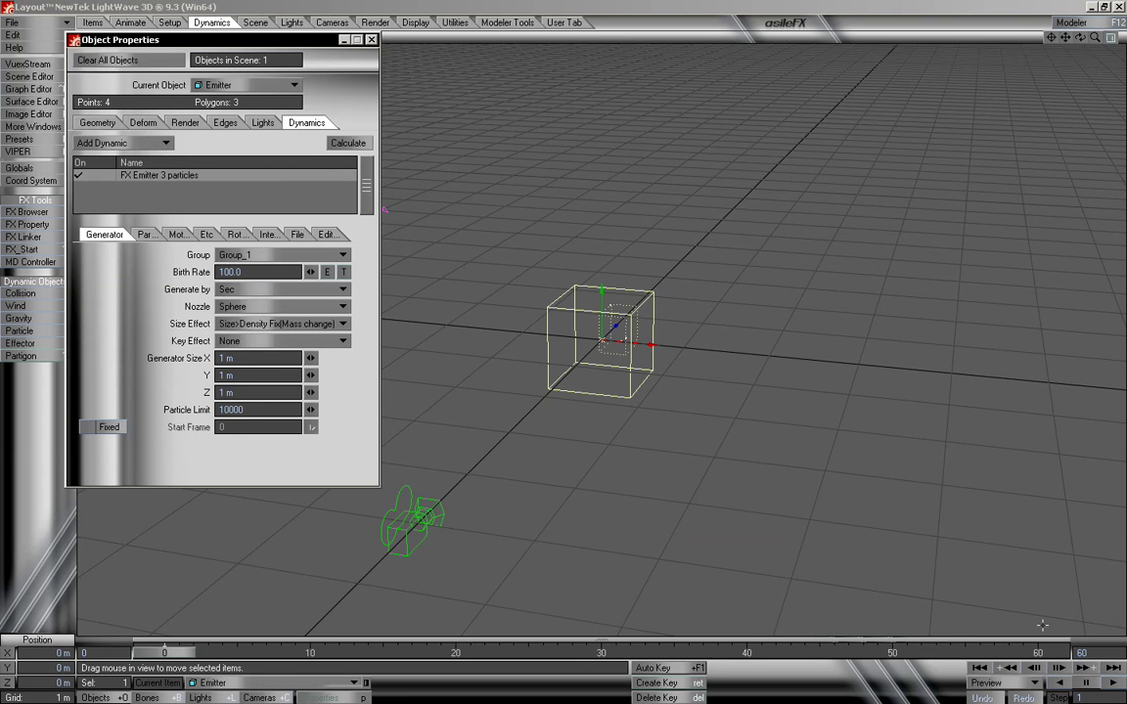
# Set the last frame of the timeline to 300
pyautogui.moveTo(1094, 653); pyautogui.dragTo(1020, 651)
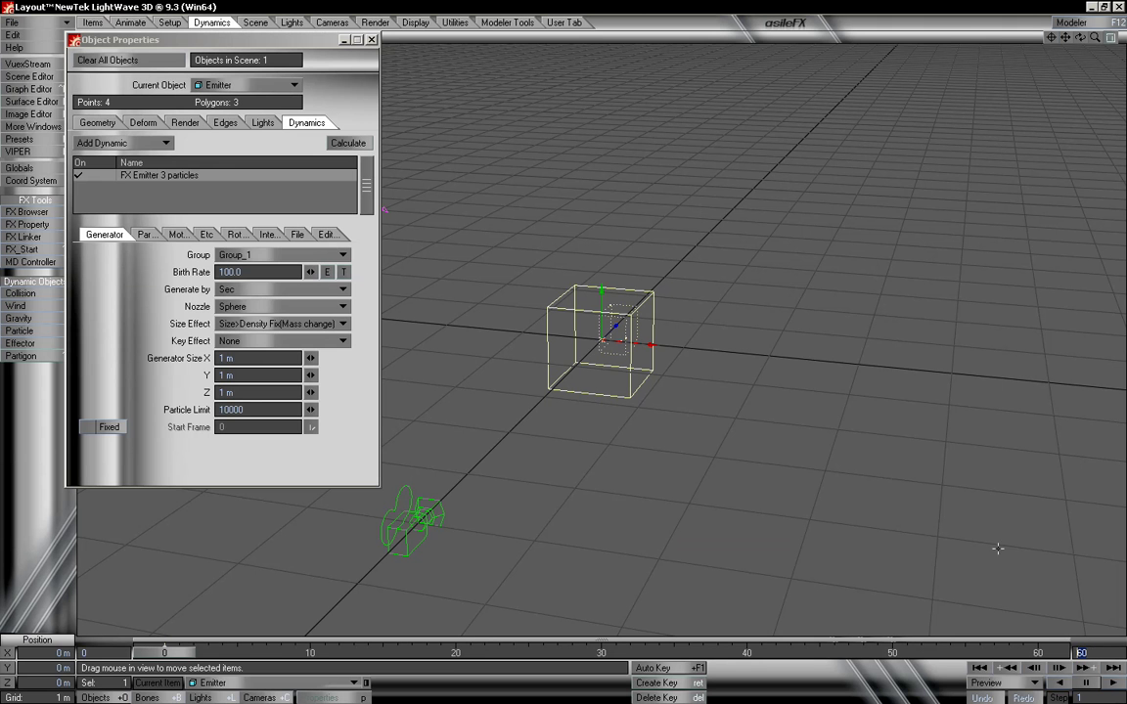
pyautogui.write('300')
pyautogui.press('Return')
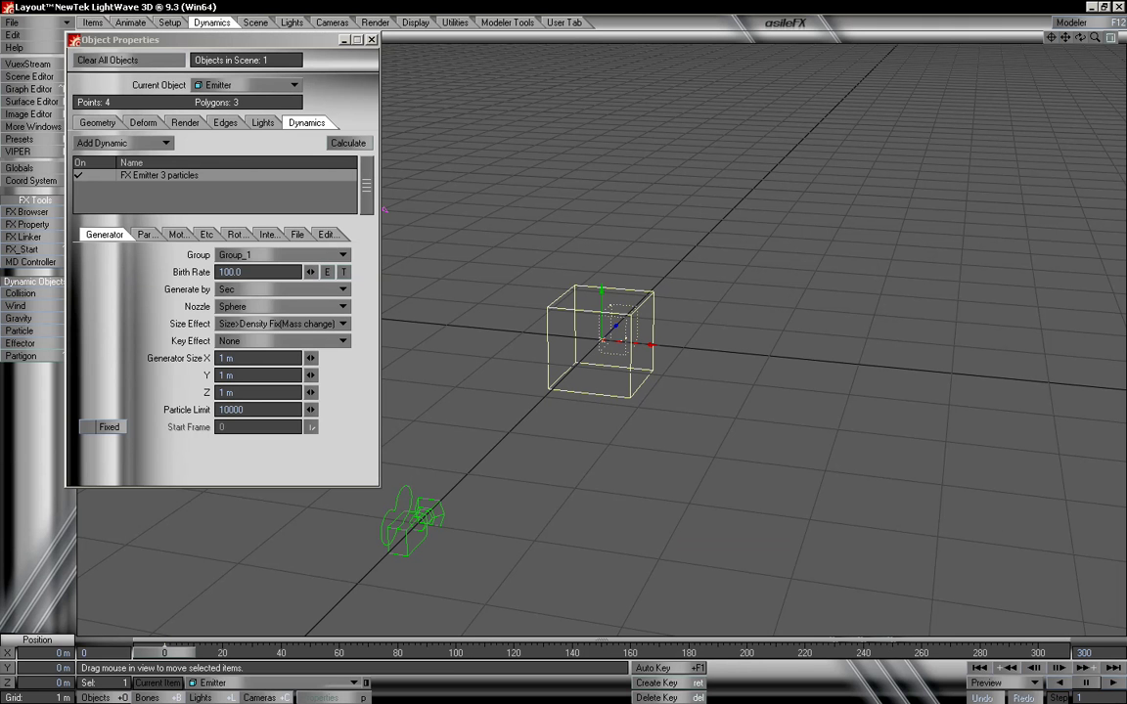
# Change the emitter's particle life time, preview the emission over the timeline, and return to the generator settings
pyautogui.click(145, 235)
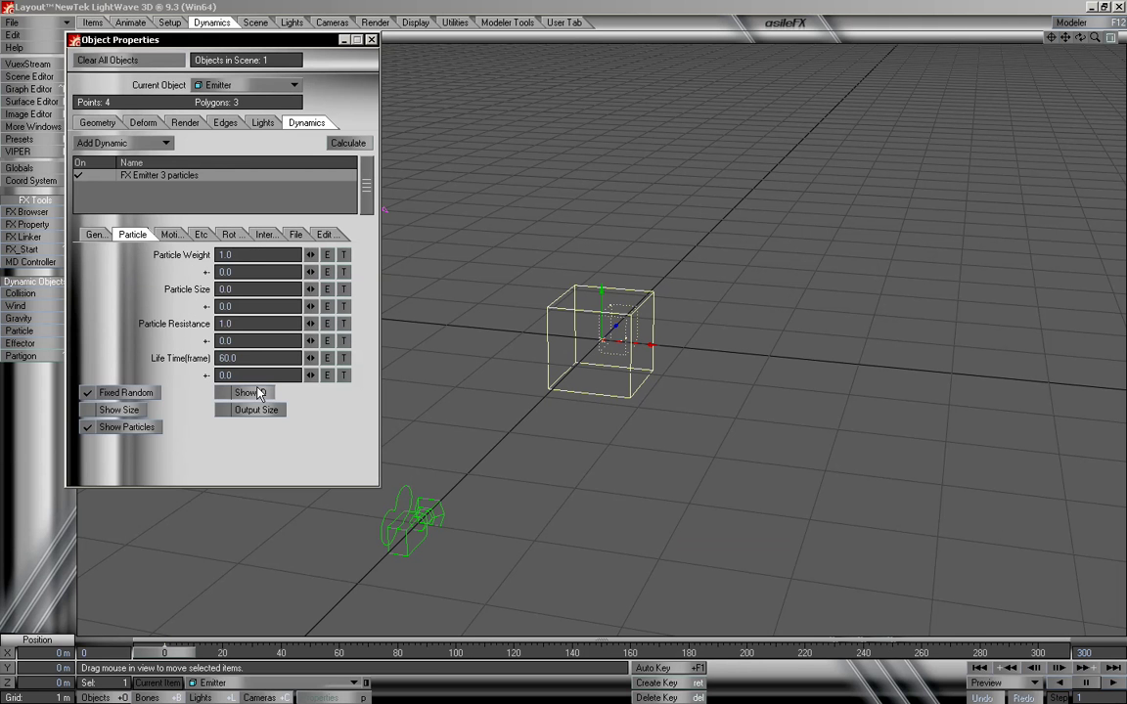
pyautogui.moveTo(248, 361); pyautogui.dragTo(184, 364)
pyautogui.moveTo(173, 652)
pyautogui.mouseDown()
pyautogui.moveTo(1047, 652)
pyautogui.moveTo(165, 653)
pyautogui.mouseUp()
pyautogui.click(96, 235)
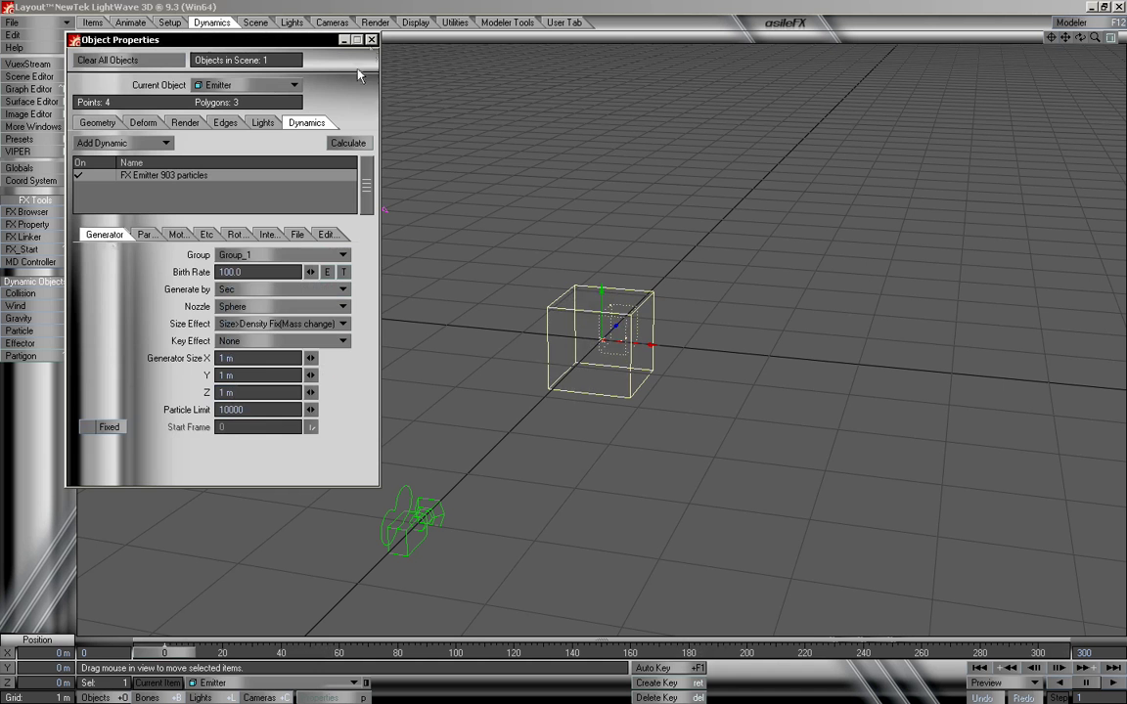
# Close the object properties and raise the emitter straight up to about 3.91 m on the Y axis
pyautogui.click(370, 39)
pyautogui.moveTo(1095, 37); pyautogui.dragTo(1039, 37)
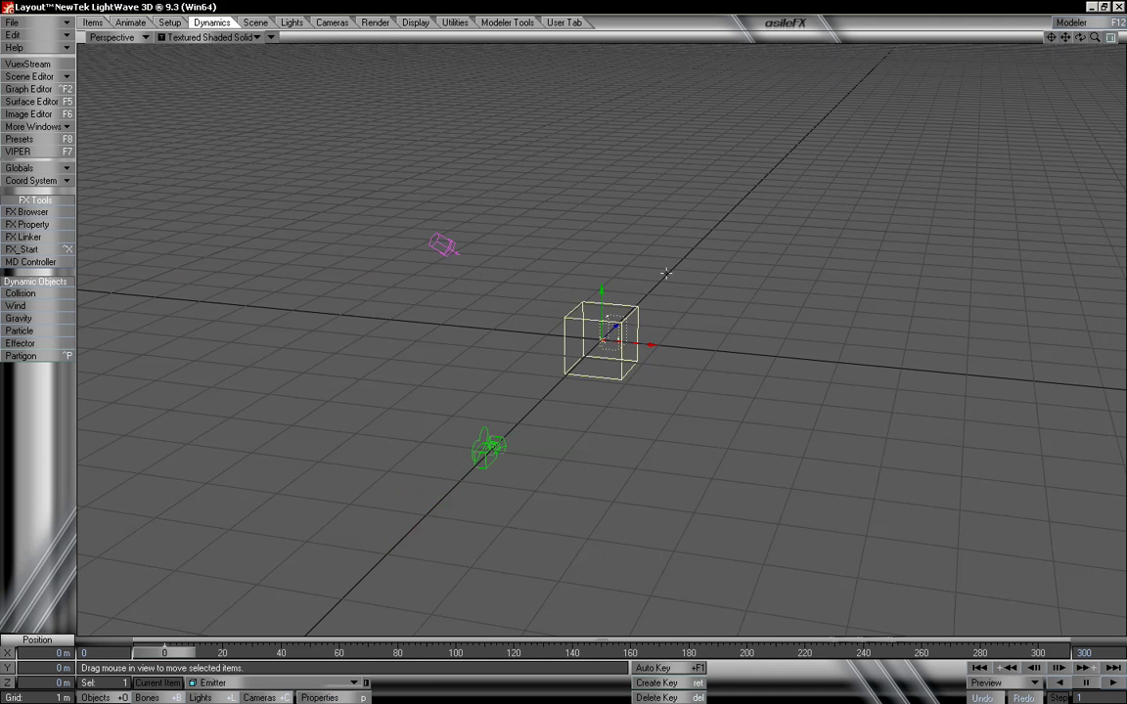
pyautogui.moveTo(602, 291); pyautogui.dragTo(602, 56)
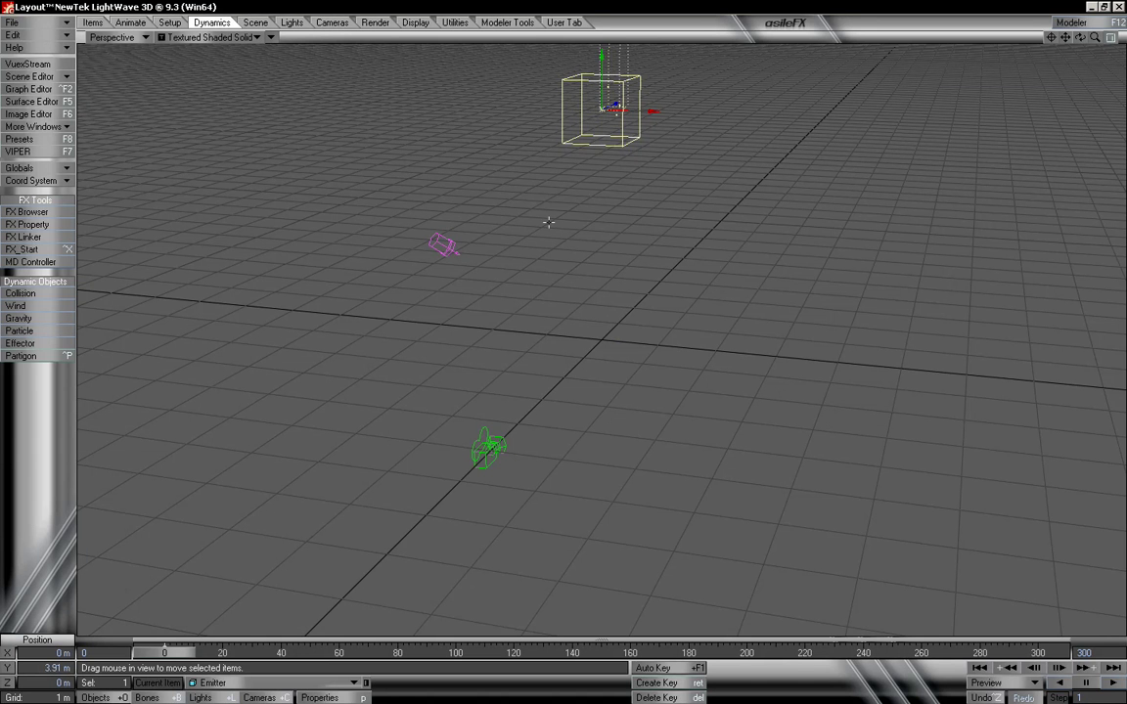
# Add a gravity effector named gravity, assign it to Group_1, and preview its effect over the timeline
pyautogui.click(18, 318)
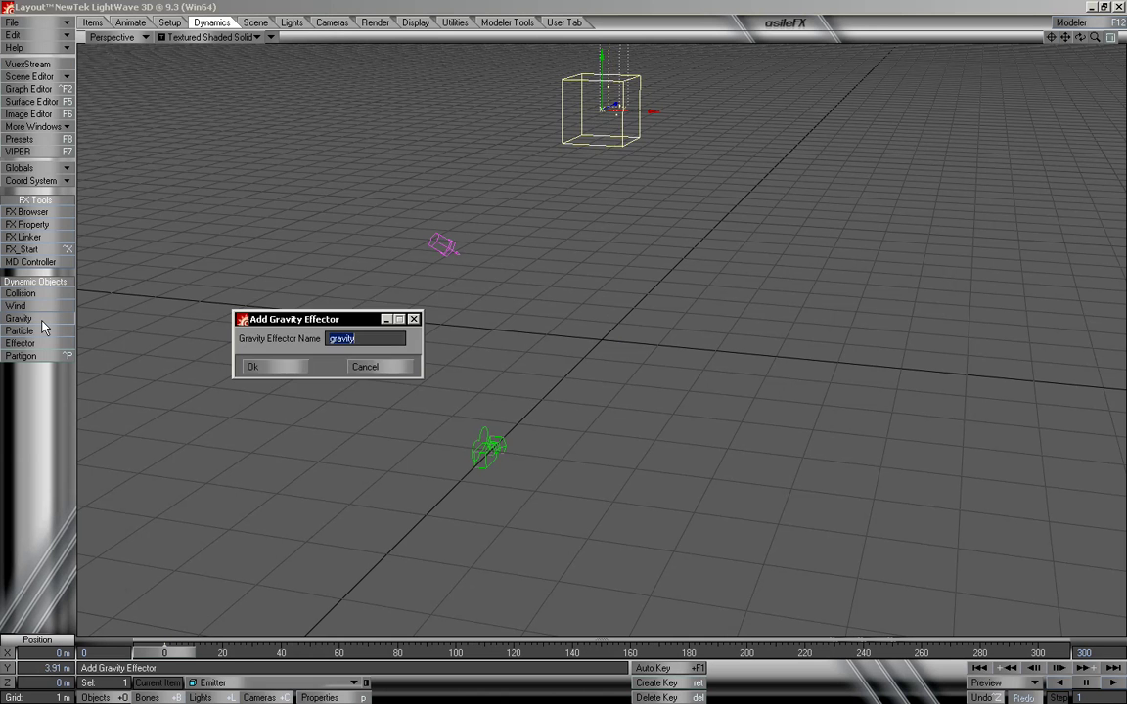
pyautogui.click(276, 367)
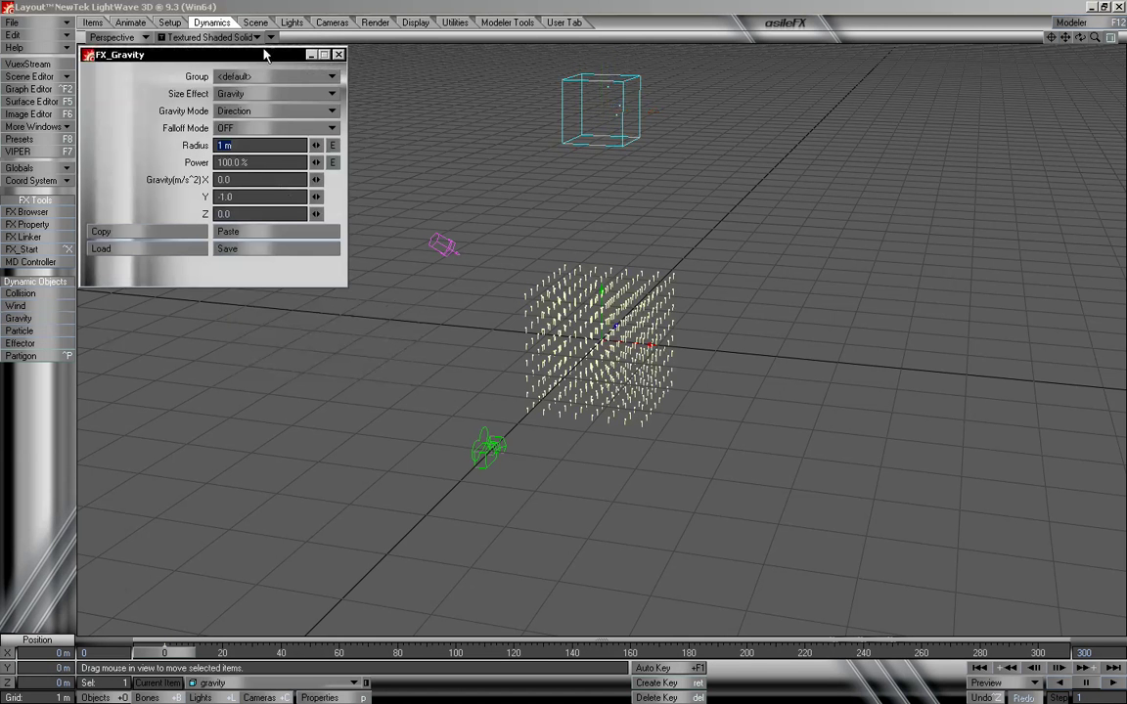
pyautogui.click(246, 77)
pyautogui.click(235, 99)
pyautogui.moveTo(165, 652)
pyautogui.mouseDown()
pyautogui.moveTo(934, 652)
pyautogui.moveTo(157, 652)
pyautogui.mouseUp()
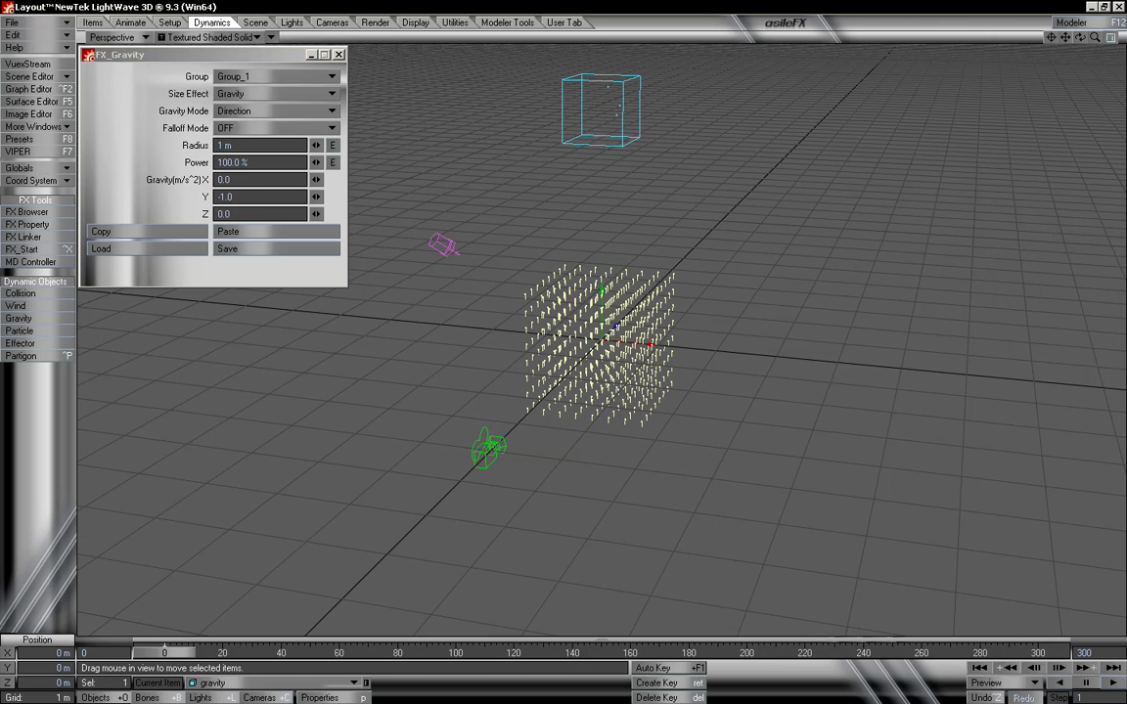
# Set the gravity's Y value to -1.5, close its settings, and preview the falling particles over the timeline
pyautogui.click(244, 198)
pyautogui.press('BackSpace')
pyautogui.write('-1.5')
pyautogui.press('Tab')
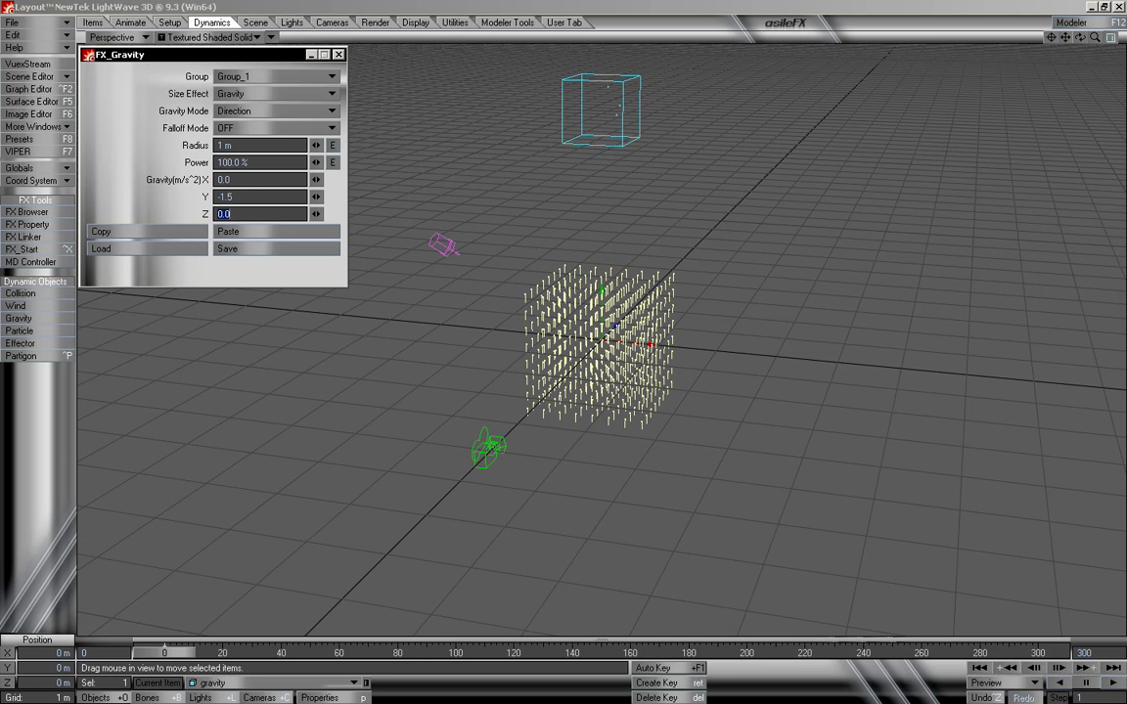
pyautogui.click(339, 54)
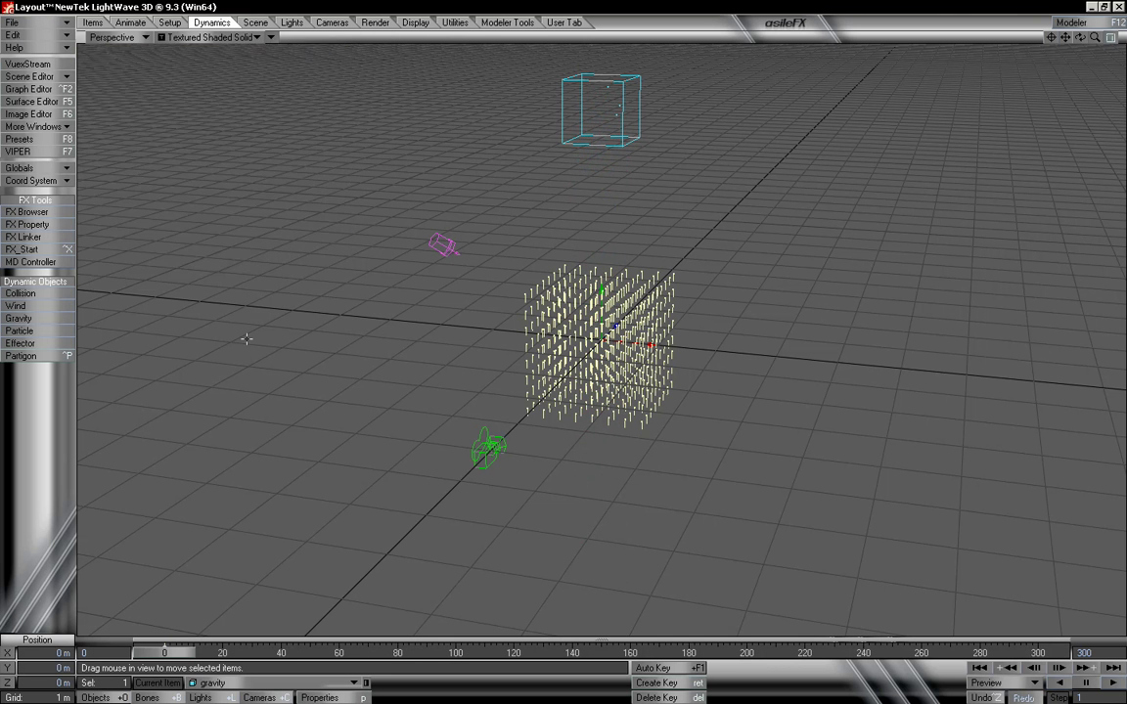
pyautogui.moveTo(178, 656)
pyautogui.mouseDown()
pyautogui.moveTo(783, 653)
pyautogui.moveTo(178, 653)
pyautogui.mouseUp()
# Add a collision effector named collision_1 to the scene and close its settings window
pyautogui.moveTo(1094, 39); pyautogui.dragTo(1070, 90)
pyautogui.moveTo(1094, 39)
pyautogui.mouseDown()
pyautogui.moveTo(1111, 39)
pyautogui.moveTo(1098, 39)
pyautogui.mouseUp()
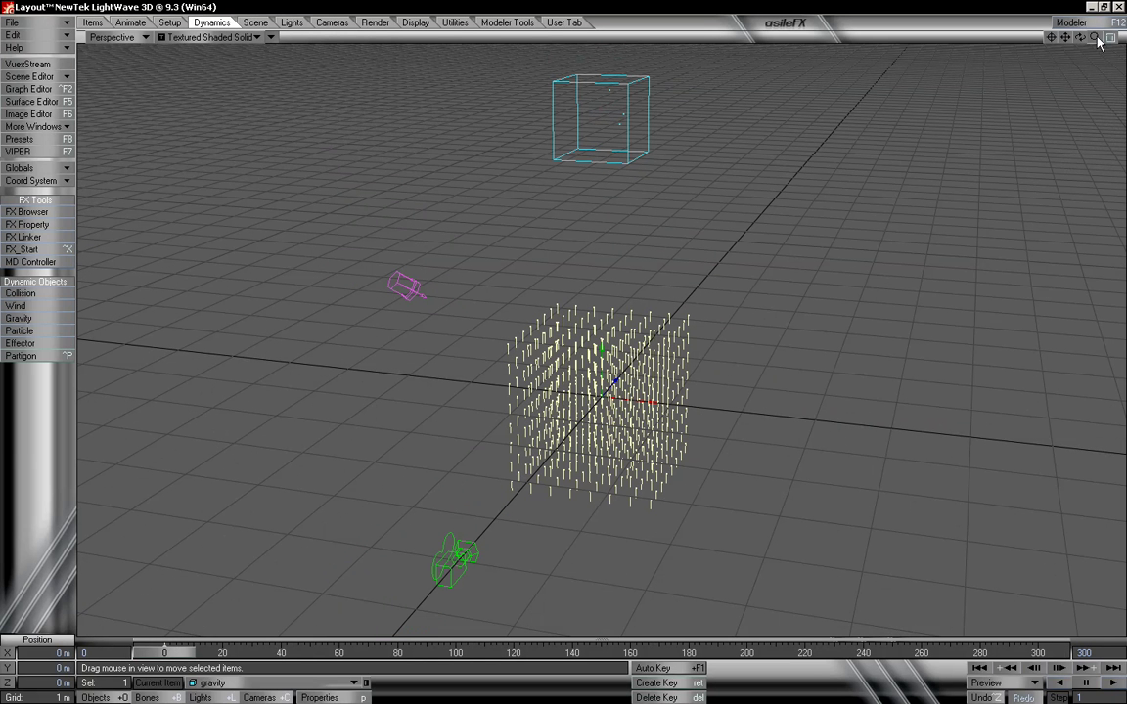
pyautogui.click(45, 294)
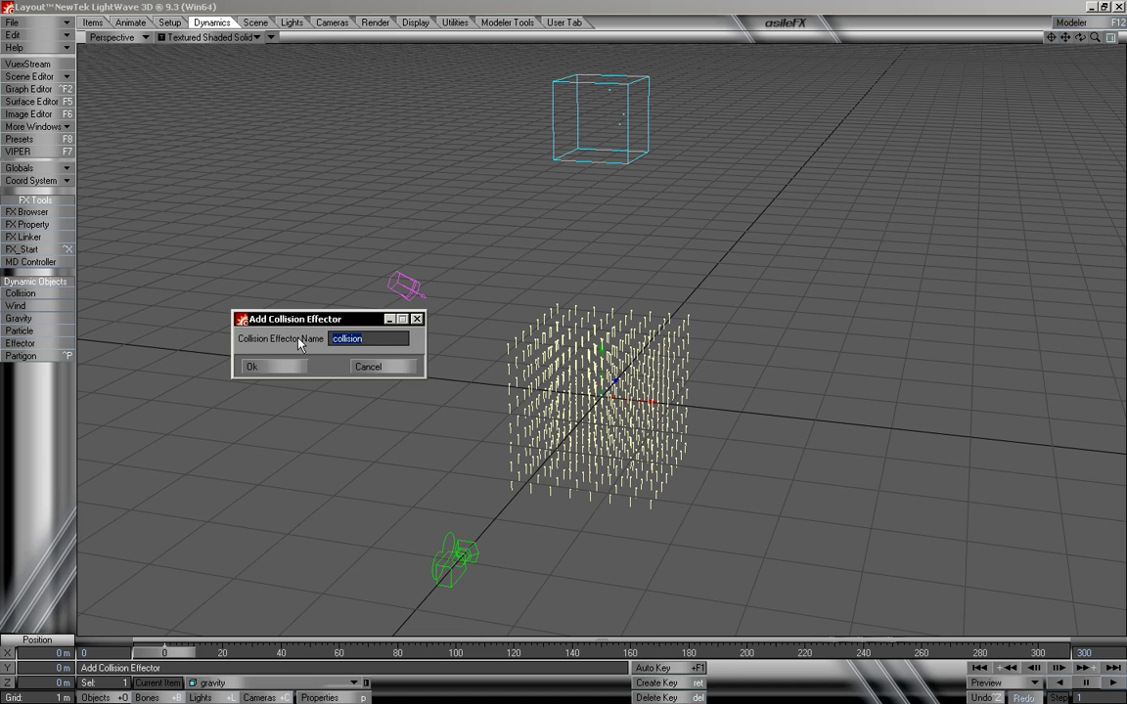
pyautogui.click(364, 339)
pyautogui.click(281, 368)
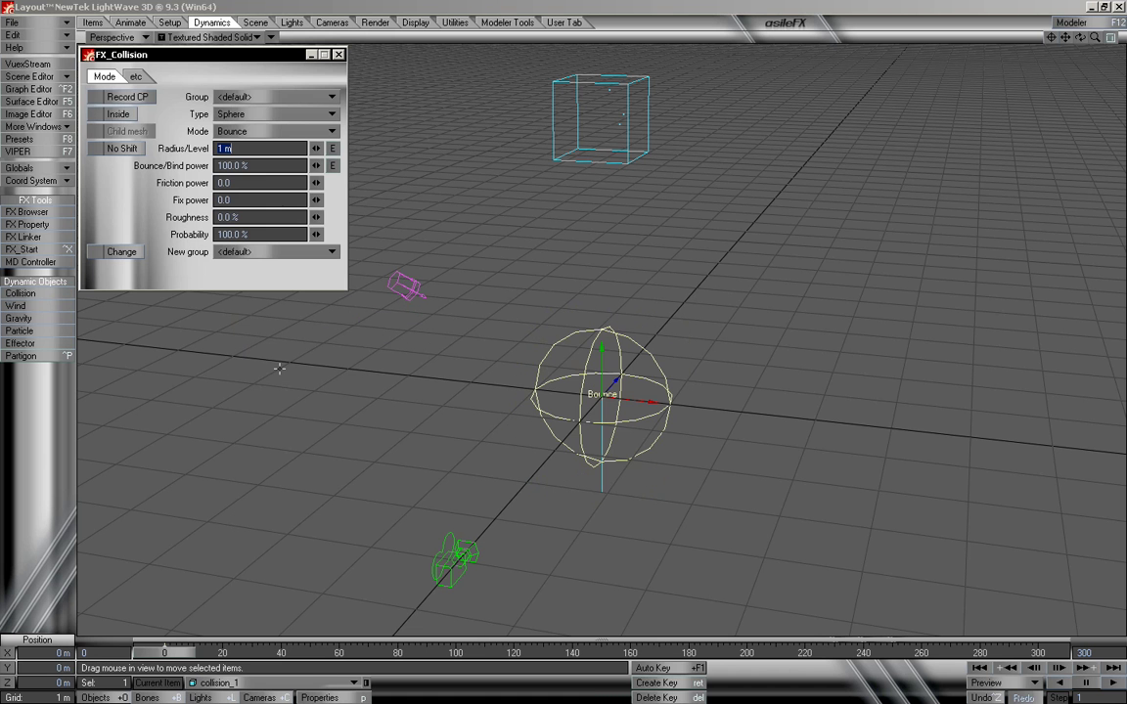
pyautogui.click(337, 56)
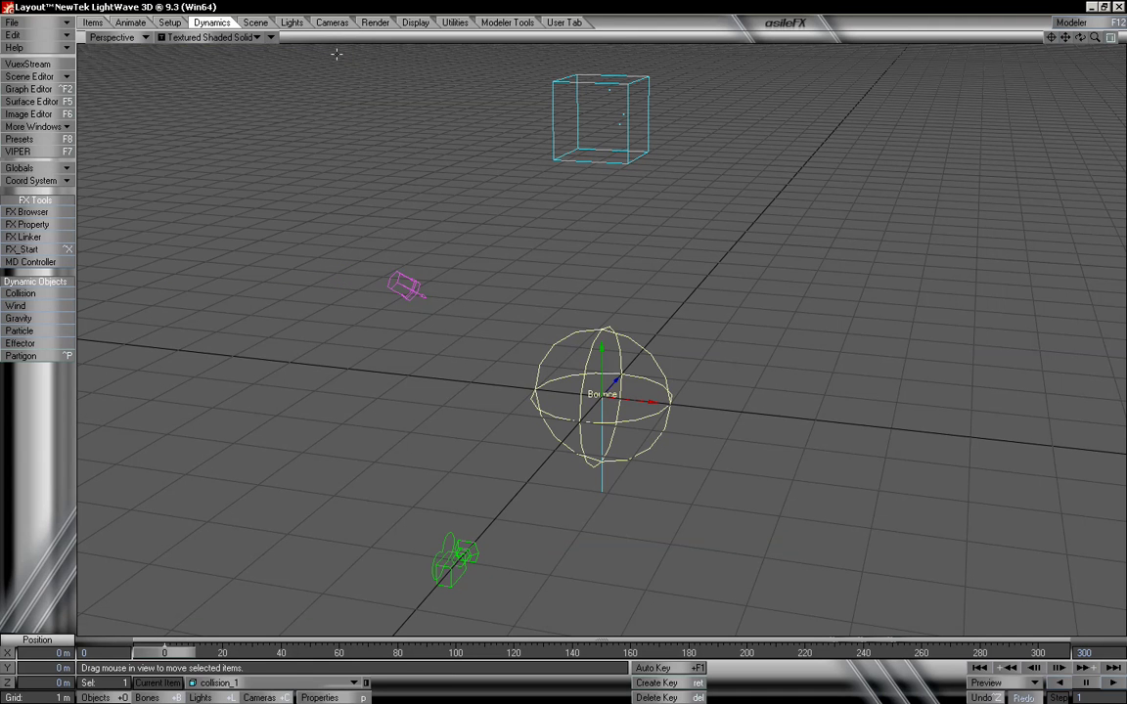
# Assign collision_1 to Group_1 in its FX Collision properties and preview the particle collision over the timeline
pyautogui.press('p')
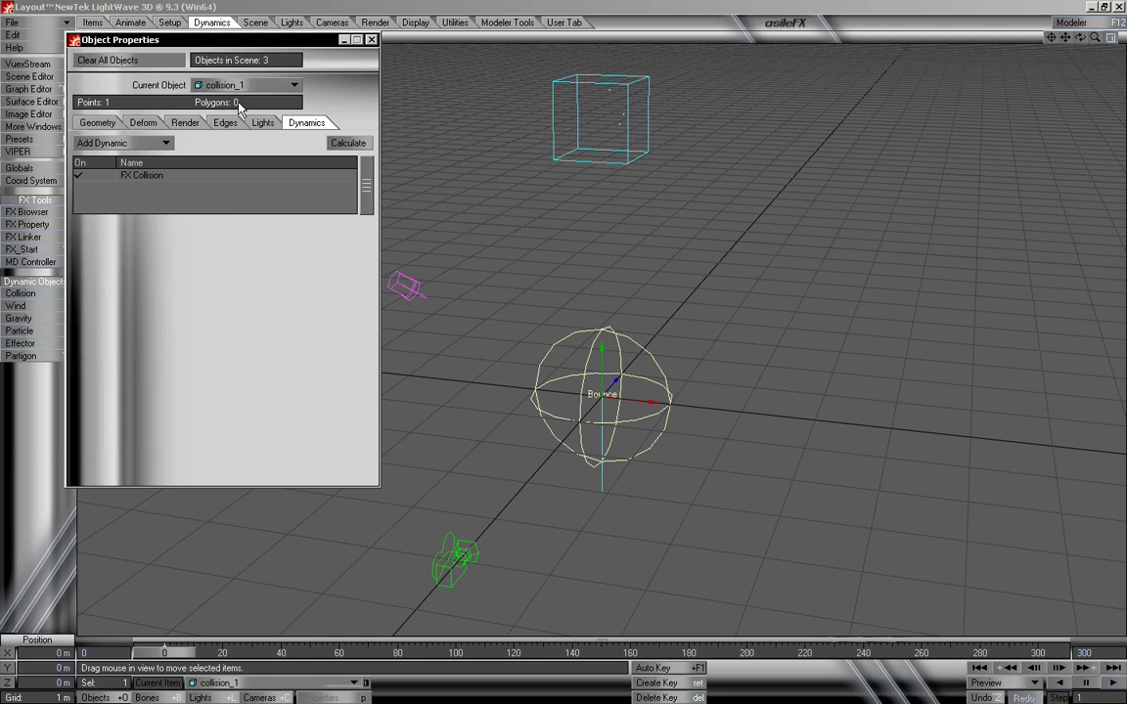
pyautogui.click(147, 175)
pyautogui.click(279, 255)
pyautogui.click(279, 279)
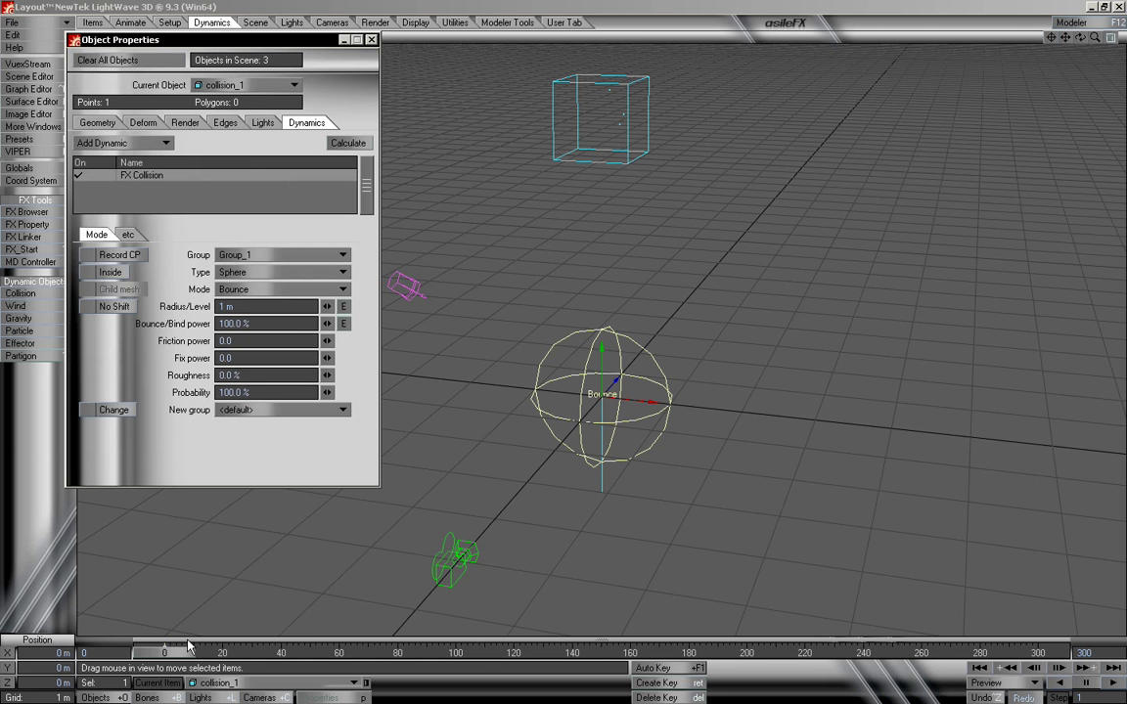
pyautogui.moveTo(168, 652)
pyautogui.mouseDown()
pyautogui.moveTo(1037, 653)
pyautogui.moveTo(149, 652)
pyautogui.mouseUp()
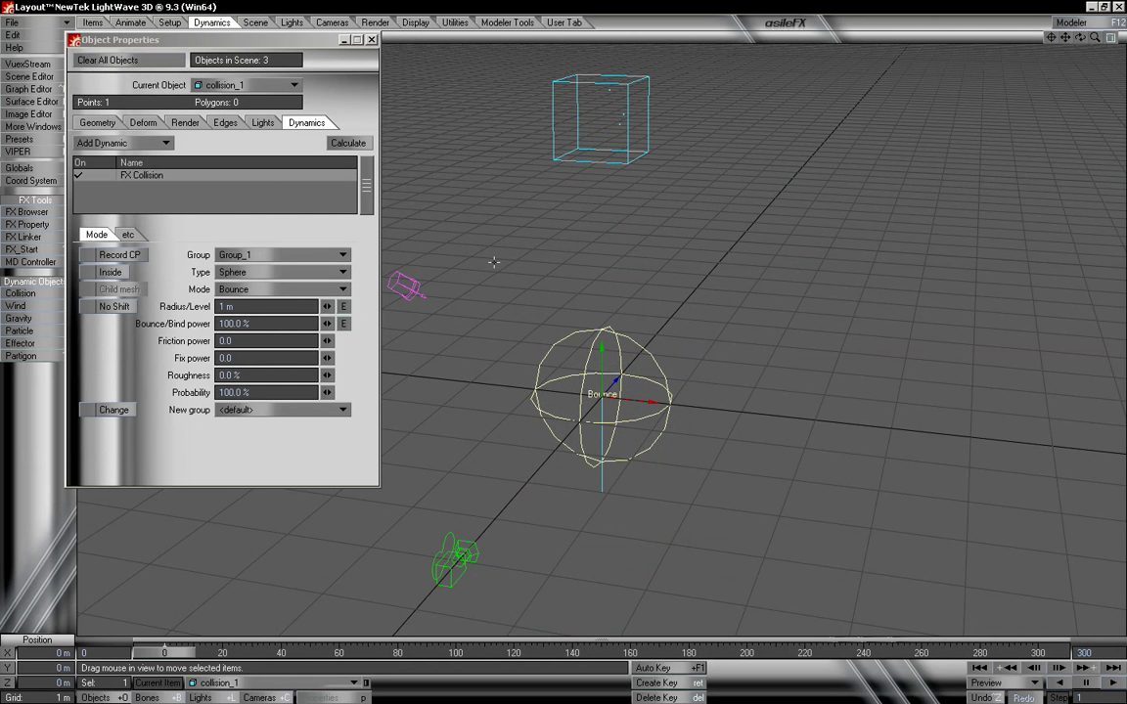
# Raise the collision sphere to about 1.9 m on the Y axis, below the emitter, and preview the particle bounce
pyautogui.moveTo(611, 474); pyautogui.dragTo(611, 334, button='right')
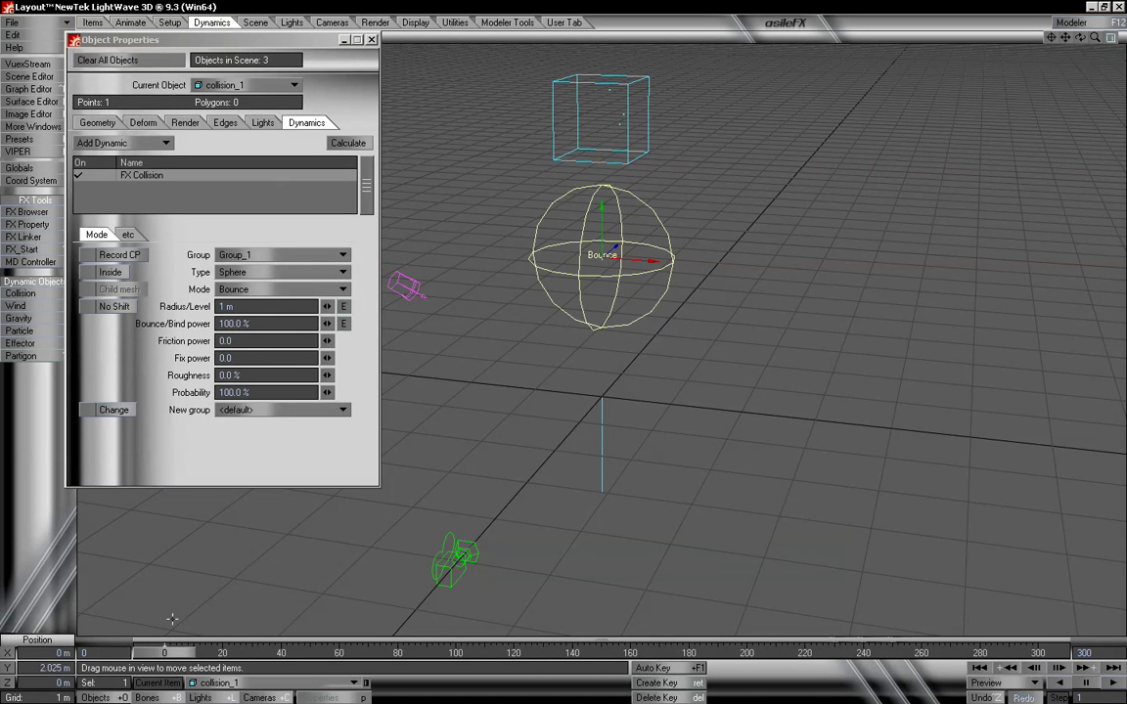
pyautogui.moveTo(166, 652)
pyautogui.mouseDown()
pyautogui.moveTo(1049, 652)
pyautogui.moveTo(164, 653)
pyautogui.mouseUp()
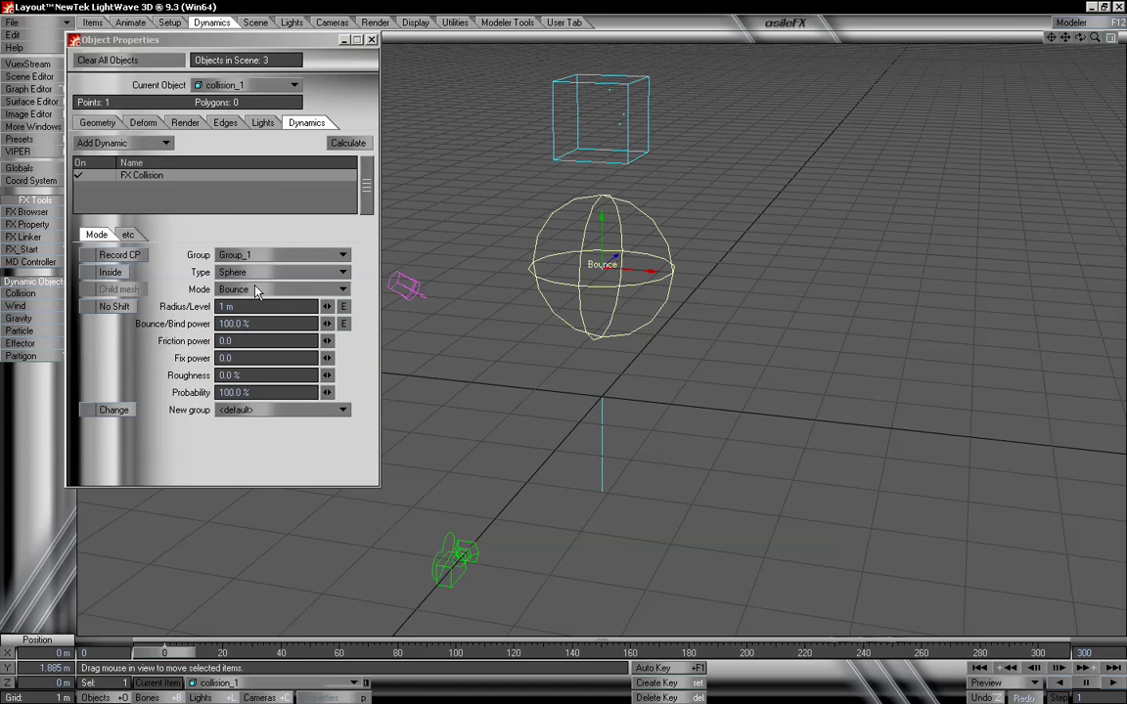
# Change the collision type of collision_1 to Box and preview the simulation over the timeline
pyautogui.click(258, 278)
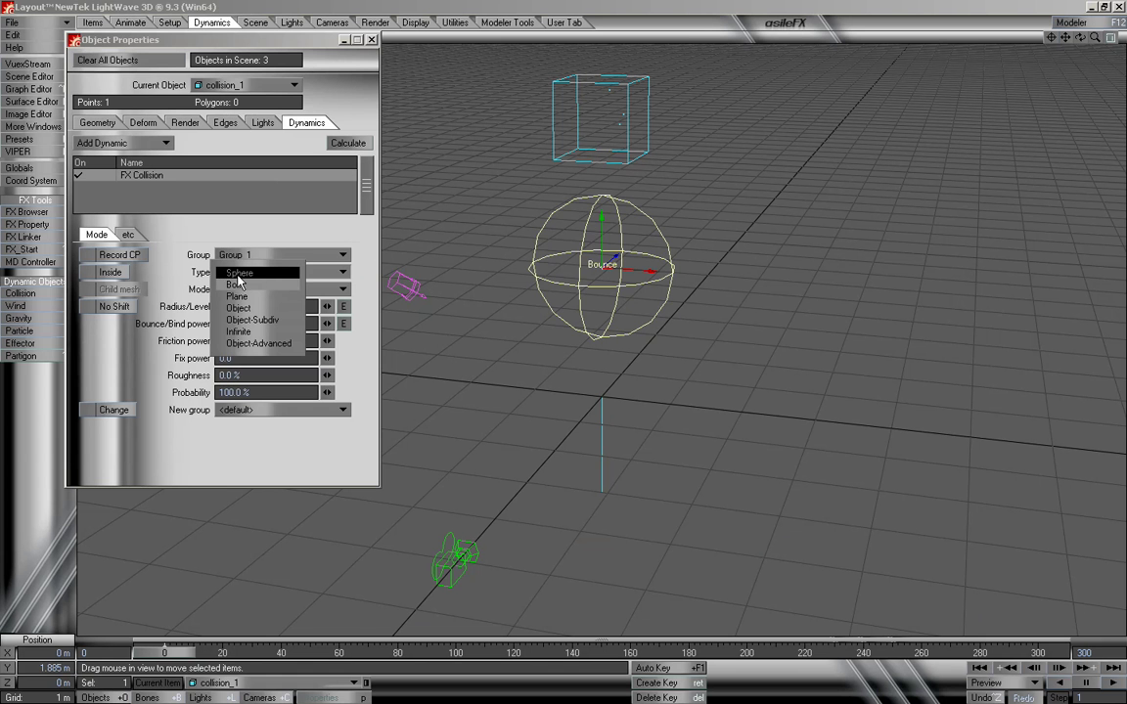
pyautogui.click(266, 285)
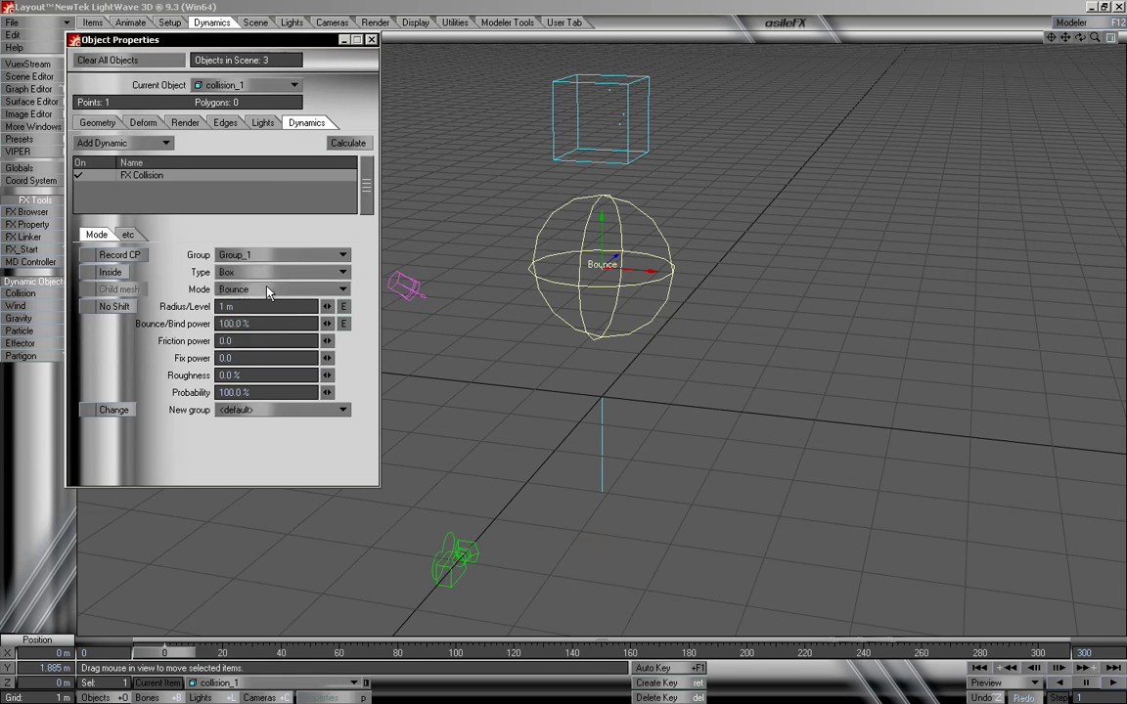
pyautogui.moveTo(191, 657); pyautogui.dragTo(164, 653)
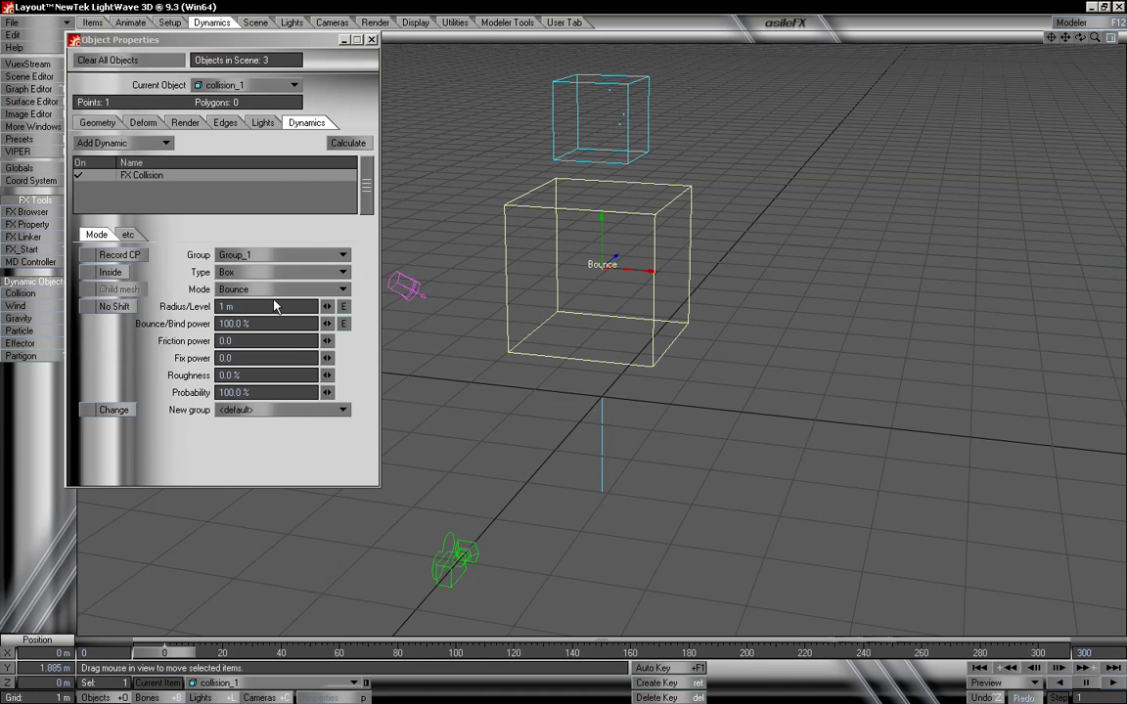
# Change the collision type of collision_1 to Plane and preview the simulation over the timeline
pyautogui.click(277, 289)
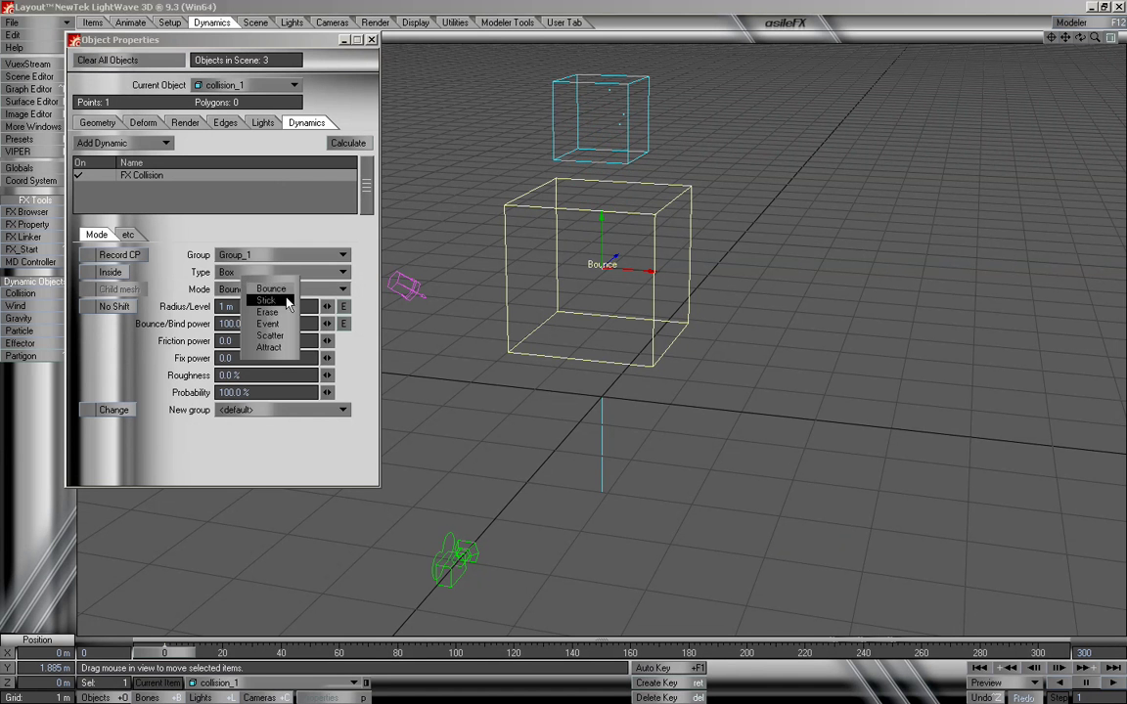
pyautogui.click(183, 290)
pyautogui.click(238, 274)
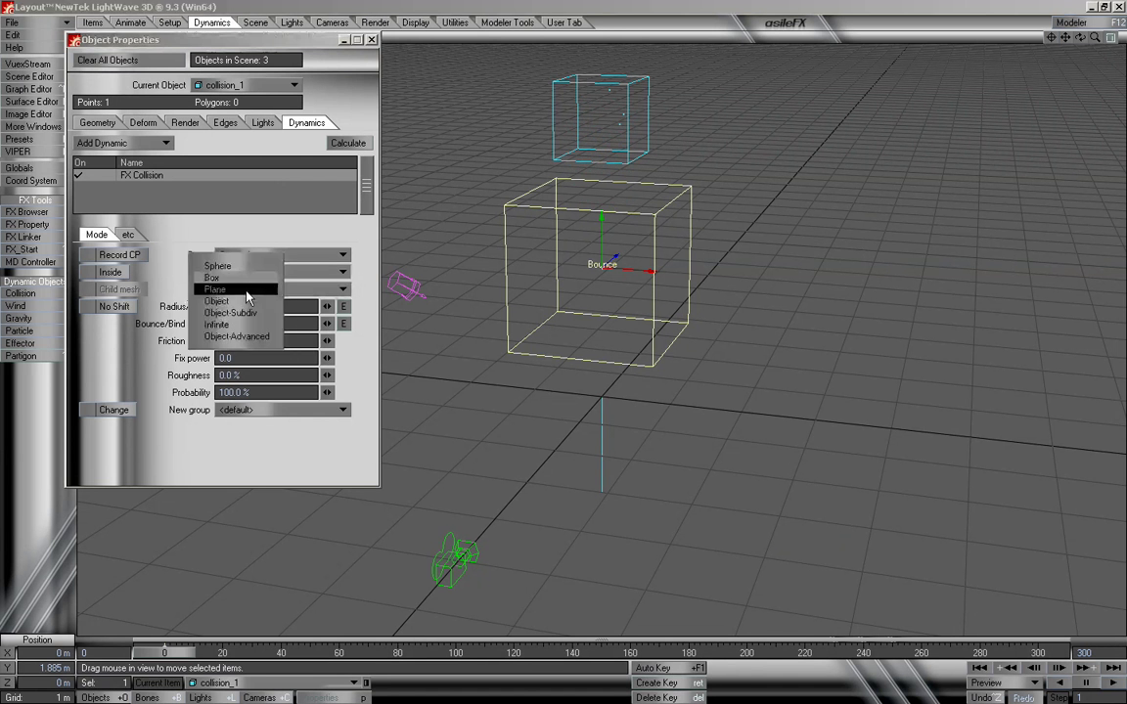
pyautogui.click(245, 290)
pyautogui.moveTo(182, 652); pyautogui.dragTo(157, 653)
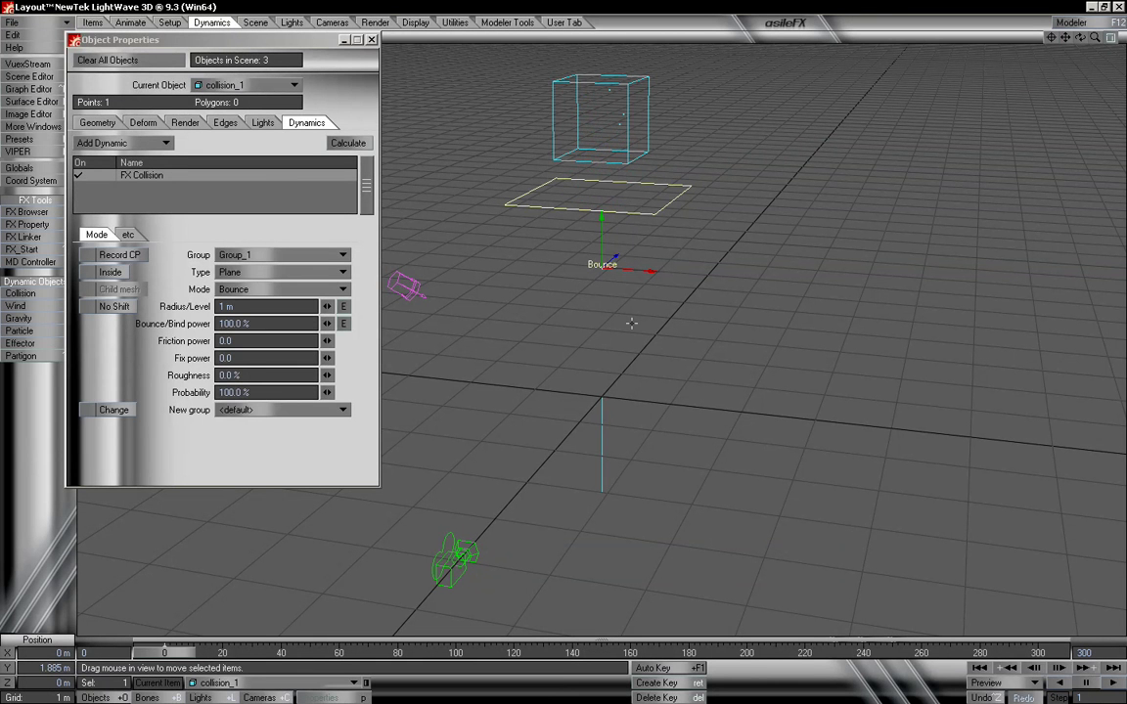
# Shift the collision plane around below the emitter, lowering it to about 0.9 m on the Y axis, and preview the particle collision
pyautogui.moveTo(663, 235); pyautogui.dragTo(656, 306, button='right')
pyautogui.moveTo(219, 505); pyautogui.dragTo(508, 370)
pyautogui.moveTo(171, 658)
pyautogui.mouseDown()
pyautogui.moveTo(1045, 653)
pyautogui.moveTo(162, 652)
pyautogui.mouseUp()
pyautogui.moveTo(829, 260)
pyautogui.mouseDown(button='right')
pyautogui.moveTo(823, 390)
pyautogui.moveTo(830, 245)
pyautogui.mouseUp(button='right')
pyautogui.moveTo(830, 245); pyautogui.dragTo(618, 272)
pyautogui.moveTo(991, 193); pyautogui.dragTo(991, 220, button='right')
pyautogui.moveTo(991, 221); pyautogui.dragTo(915, 258)
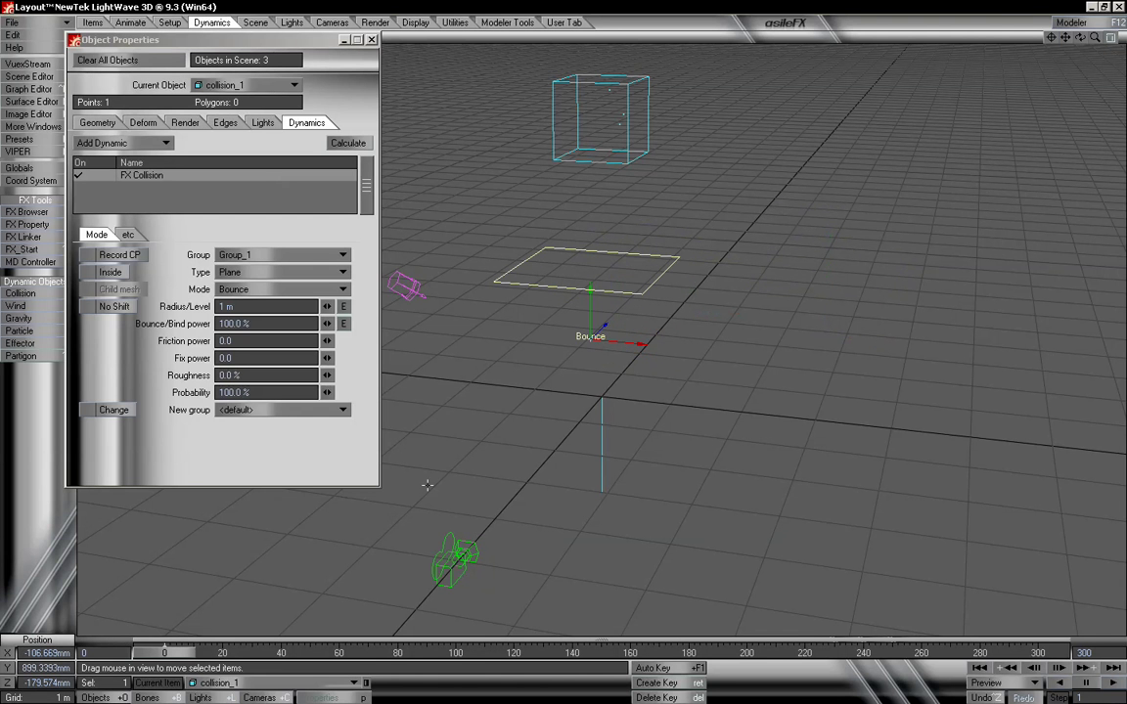
# Move the collision plane away from the emitter to about 1.75 m on X and 1.8 m on Z, previewing the particles over the timeline
pyautogui.moveTo(167, 651)
pyautogui.mouseDown()
pyautogui.moveTo(1037, 651)
pyautogui.moveTo(148, 651)
pyautogui.mouseUp()
pyautogui.moveTo(578, 447); pyautogui.dragTo(260, 539)
pyautogui.moveTo(164, 652); pyautogui.dragTo(554, 652)
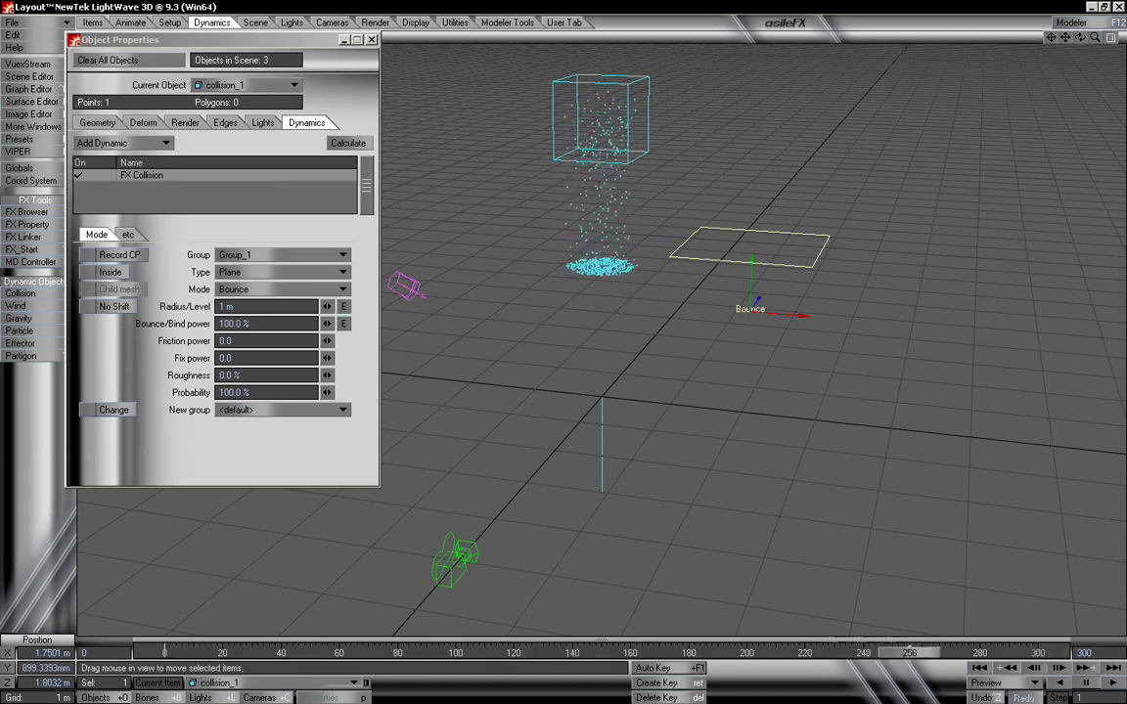
# Move the collision plane back beneath the emitter, to about 1.12 m on the Y axis
pyautogui.moveTo(771, 314); pyautogui.dragTo(630, 326)
pyautogui.moveTo(629, 431)
pyautogui.mouseDown(button='right')
pyautogui.moveTo(629, 399)
pyautogui.moveTo(629, 419)
pyautogui.mouseUp(button='right')
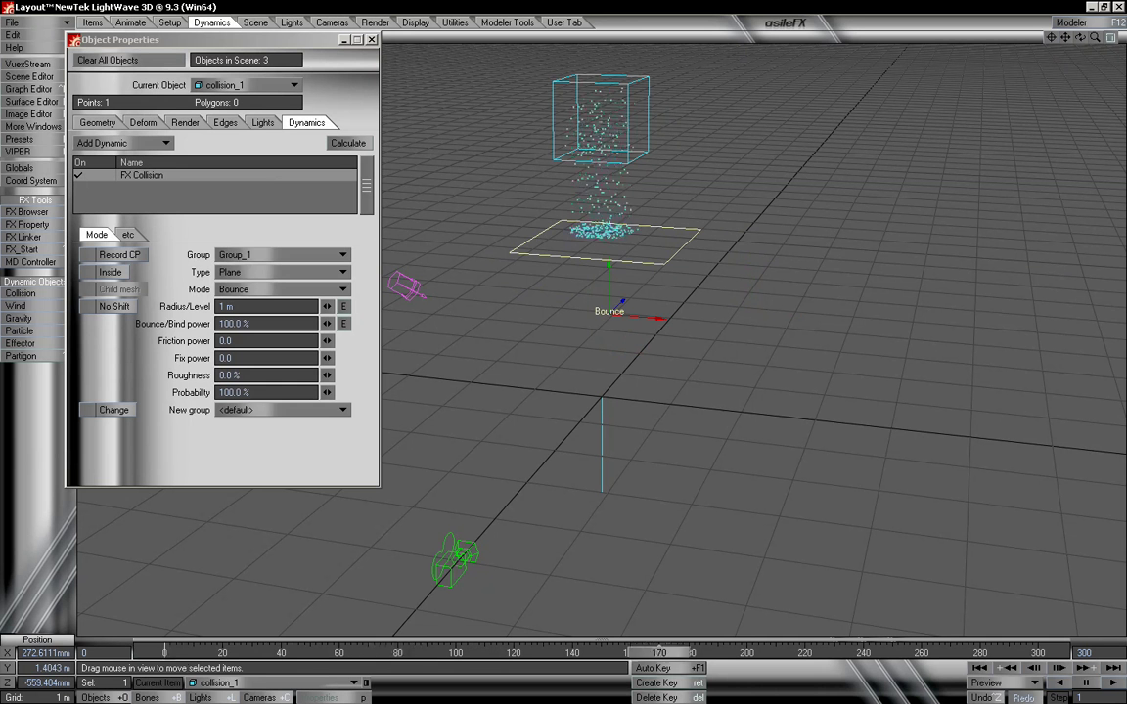
pyautogui.moveTo(504, 414); pyautogui.dragTo(505, 442, button='right')
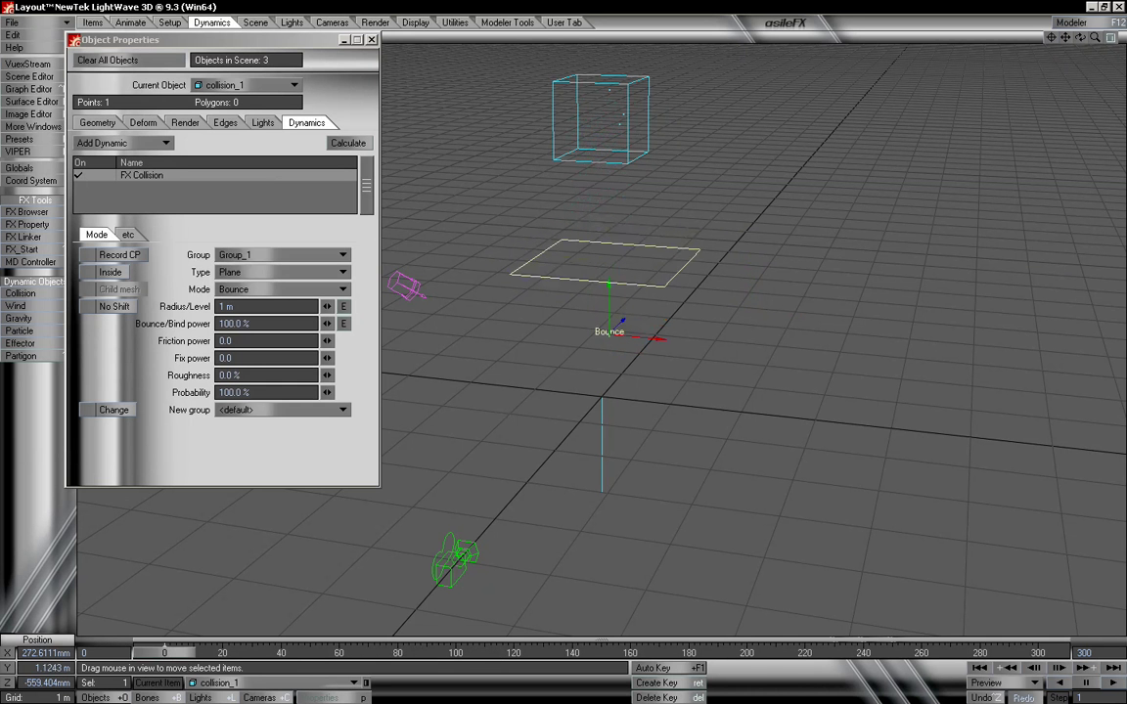
# Change the collision type of collision_1 to Infinite and preview the simulation over the timeline
pyautogui.click(243, 274)
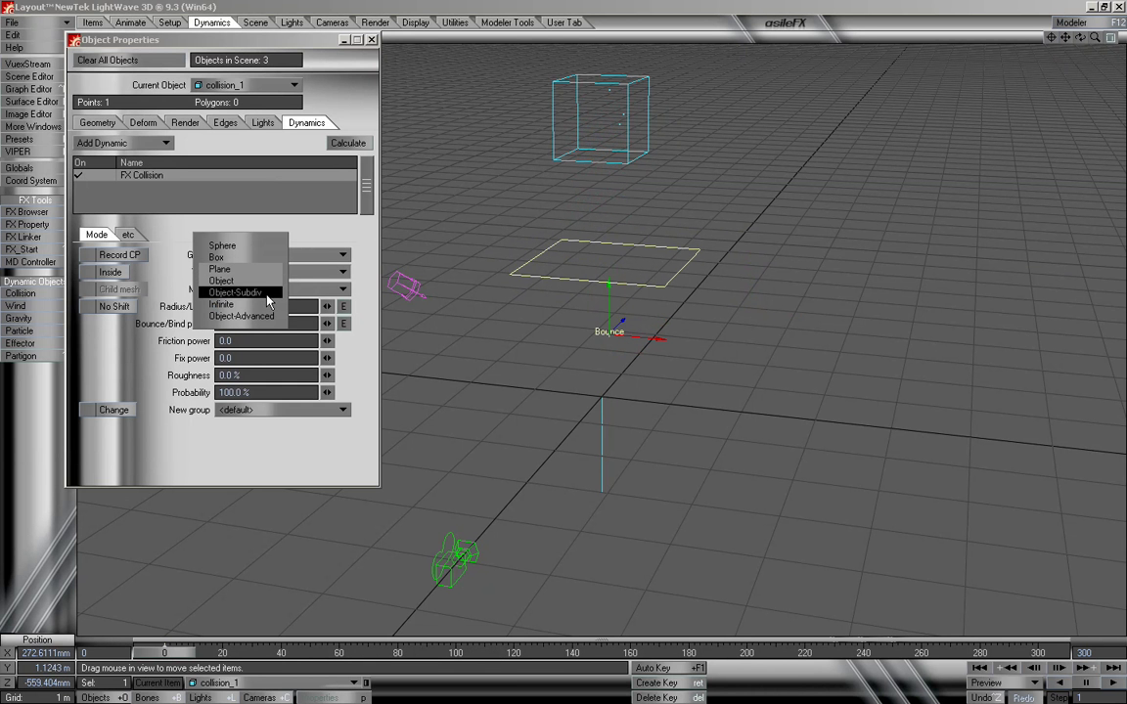
pyautogui.click(245, 304)
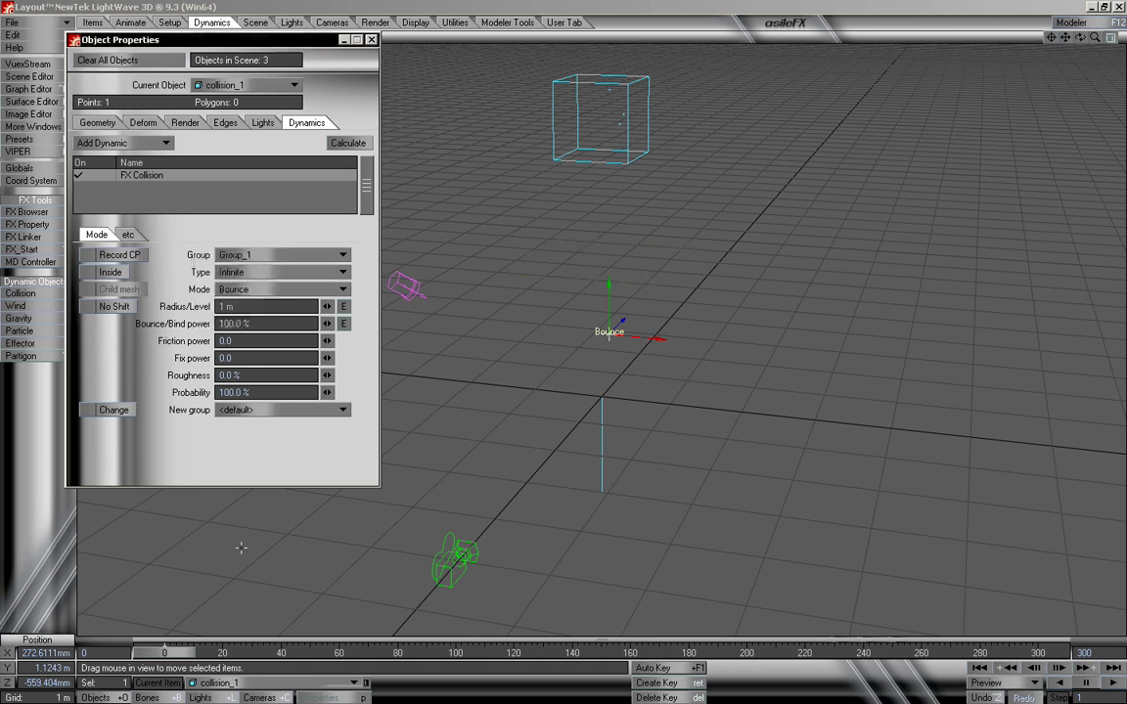
pyautogui.moveTo(164, 650)
pyautogui.mouseDown()
pyautogui.moveTo(900, 651)
pyautogui.moveTo(164, 650)
pyautogui.mouseUp()
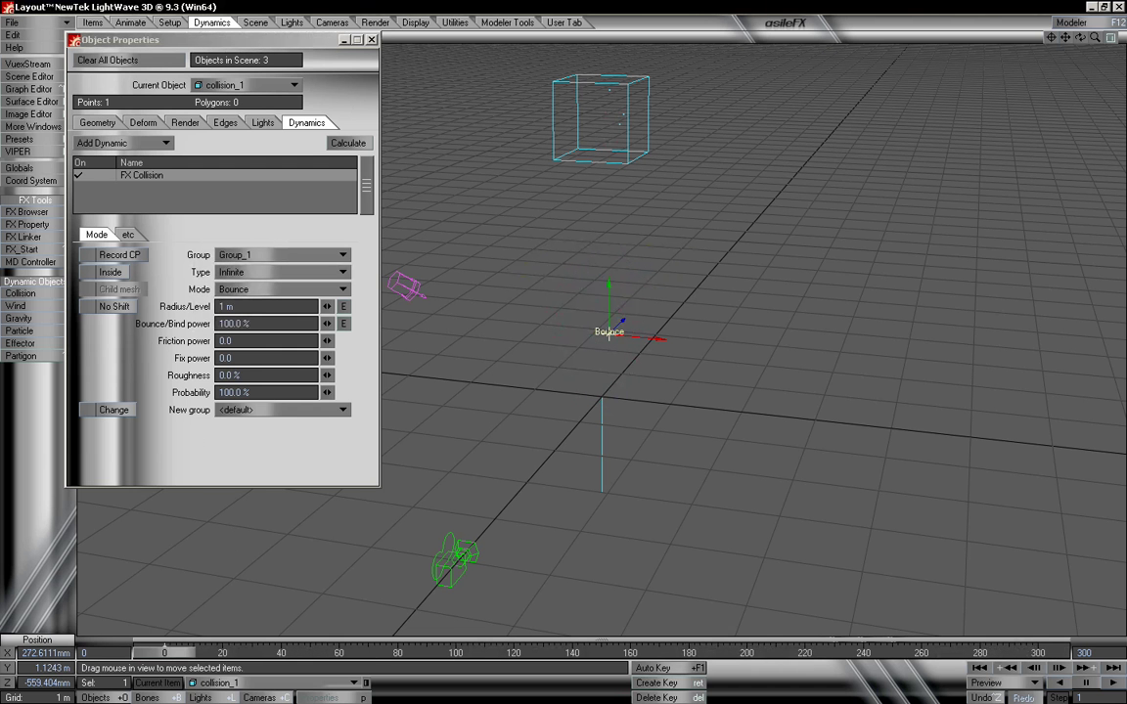
# Change the collision type of collision_1 to Object-Advanced and preview the simulation over the timeline
pyautogui.click(259, 273)
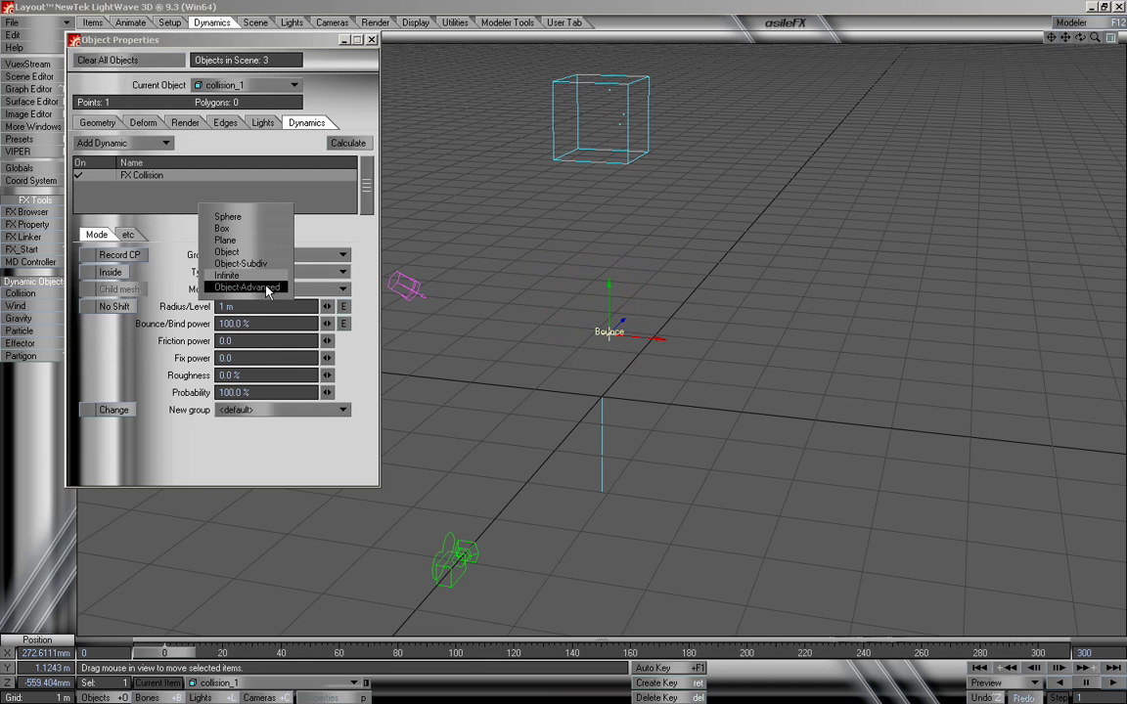
pyautogui.click(269, 287)
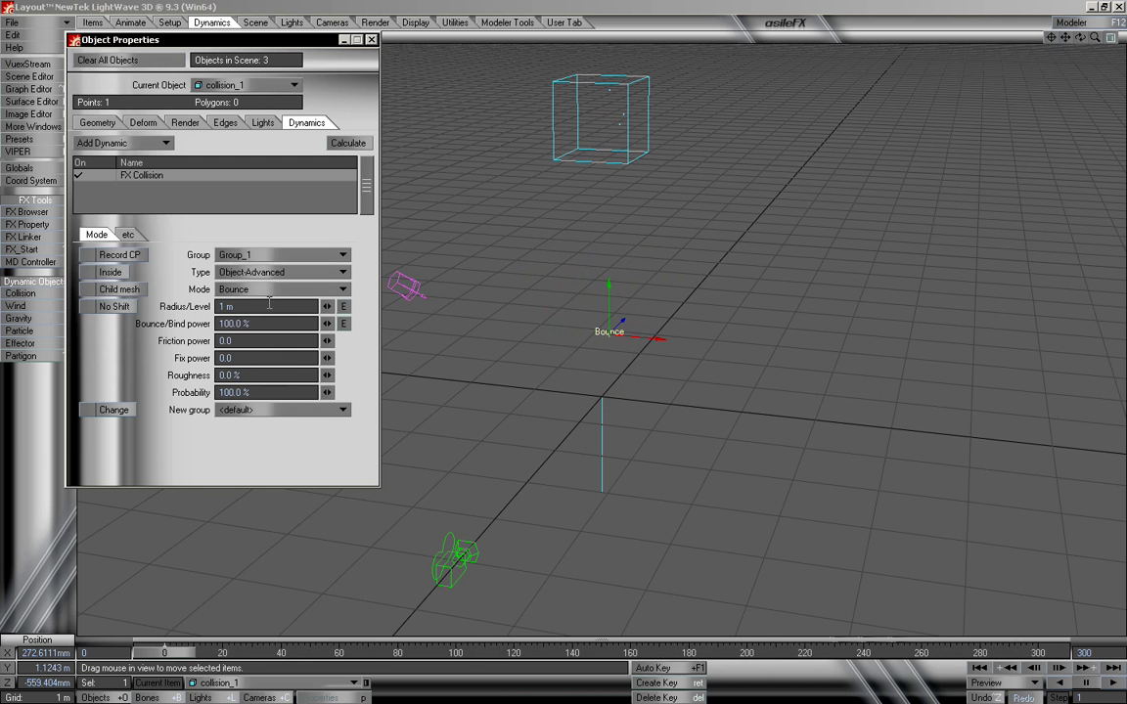
pyautogui.moveTo(182, 653); pyautogui.dragTo(147, 653)
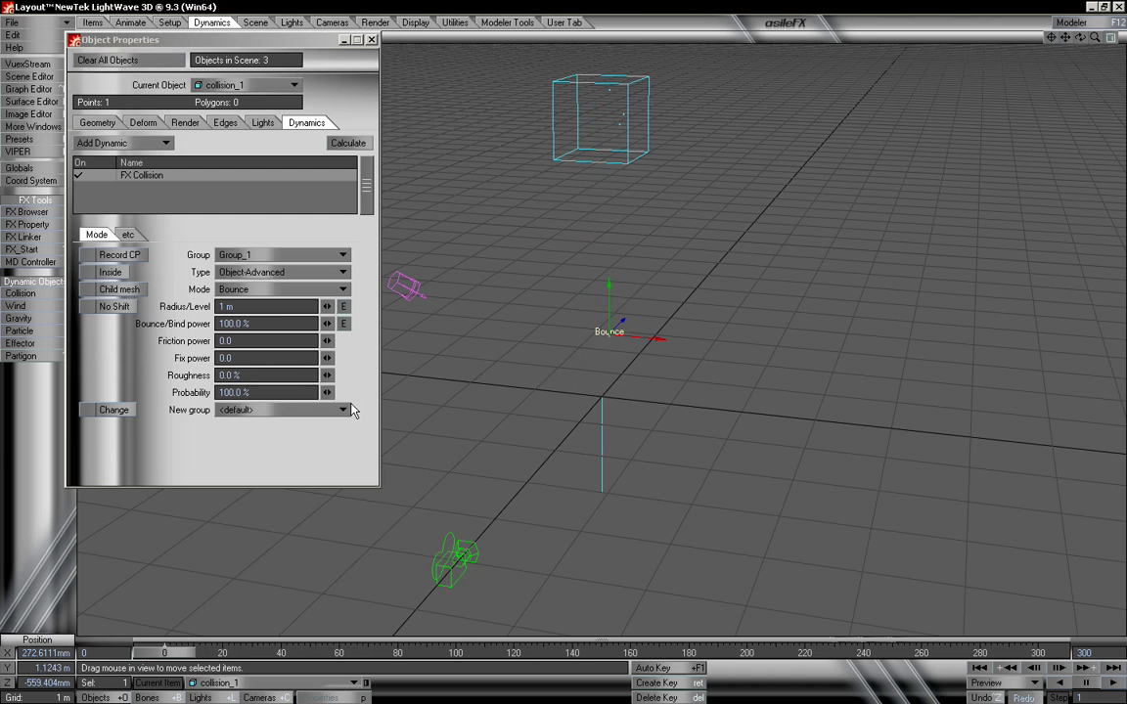
# Set the collision type of collision_1 to Sphere and preview the simulation over the timeline
pyautogui.click(261, 275)
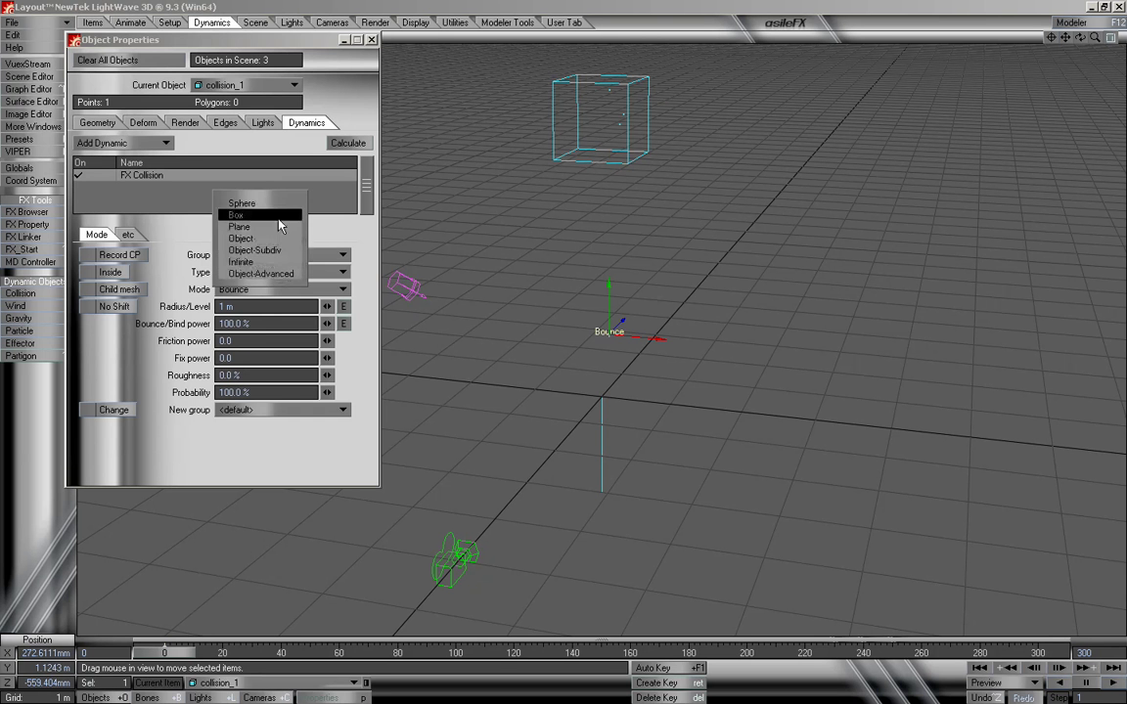
pyautogui.click(280, 206)
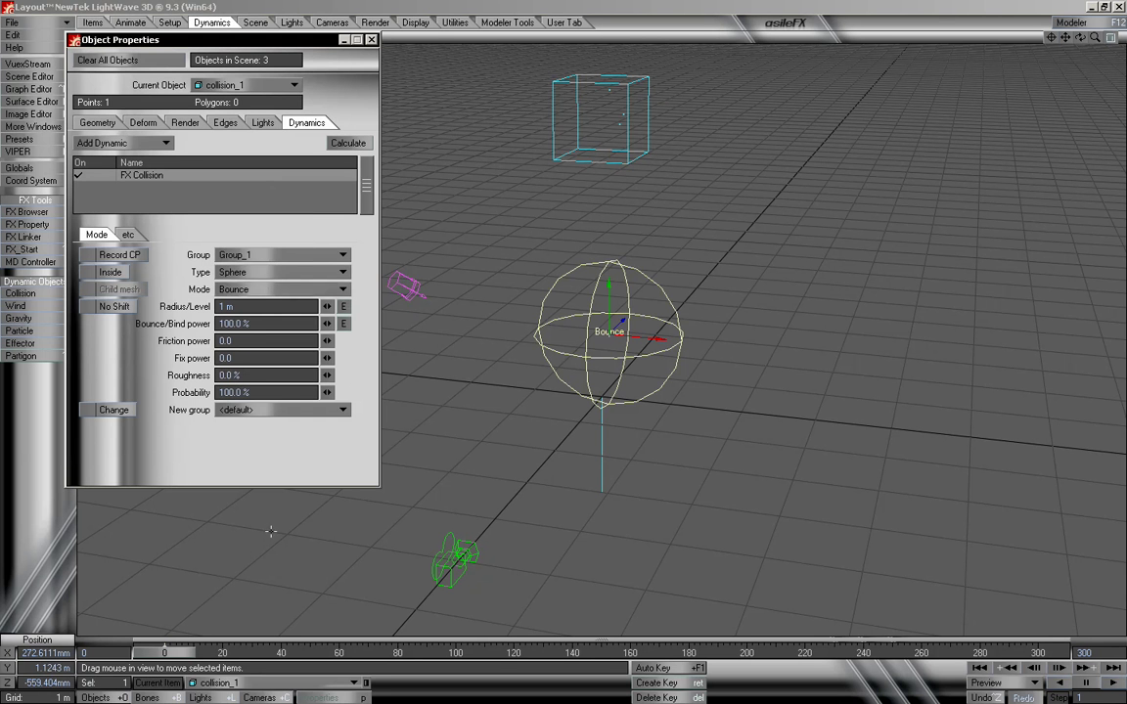
pyautogui.moveTo(196, 653); pyautogui.dragTo(146, 654)
# Reposition the collision sphere to about 0.04 m on X and 2.04 m on Z and preview the particle bounce
pyautogui.moveTo(841, 299)
pyautogui.keyDown('alt'); pyautogui.mouseDown()
pyautogui.moveTo(831, 295)
pyautogui.moveTo(843, 288)
pyautogui.moveTo(854, 299)
pyautogui.mouseUp(); pyautogui.keyUp('alt')
pyautogui.moveTo(652, 278); pyautogui.dragTo(691, 266)
pyautogui.moveTo(556, 324)
pyautogui.mouseDown()
pyautogui.moveTo(538, 329)
pyautogui.moveTo(618, 338)
pyautogui.moveTo(537, 331)
pyautogui.mouseUp()
pyautogui.moveTo(620, 324); pyautogui.dragTo(574, 329)
pyautogui.keyDown('alt'); pyautogui.moveTo(593, 384); pyautogui.dragTo(594, 394); pyautogui.keyUp('alt')
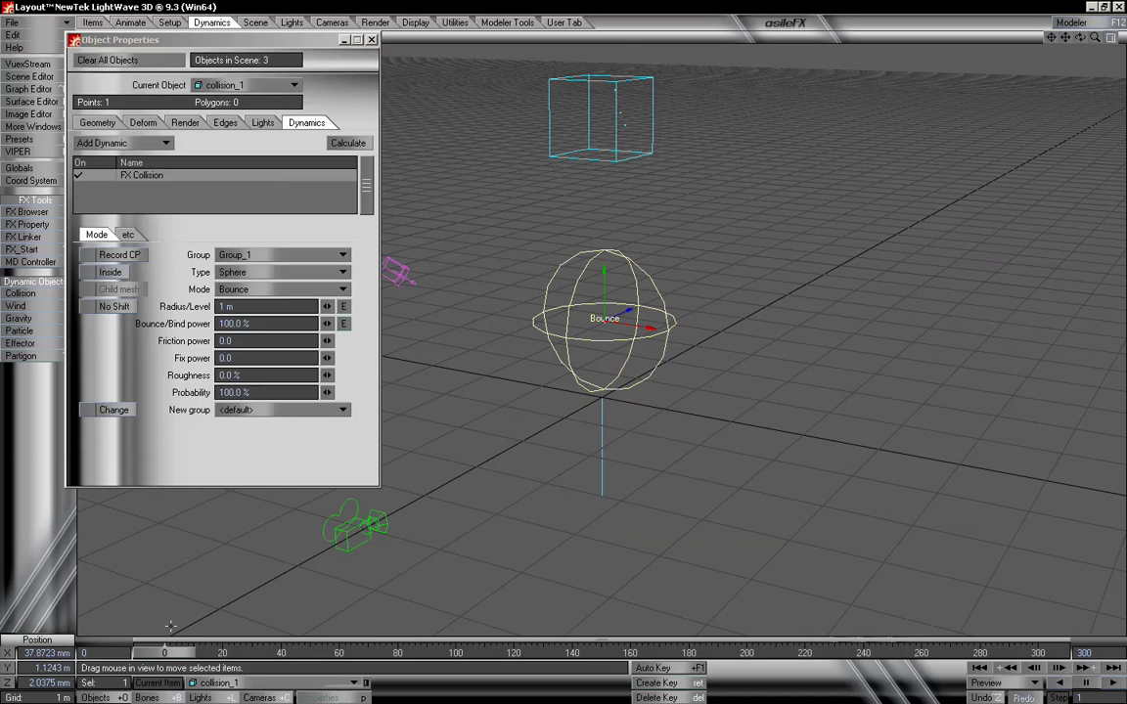
pyautogui.moveTo(168, 652)
pyautogui.mouseDown()
pyautogui.moveTo(479, 653)
pyautogui.moveTo(164, 652)
pyautogui.mouseUp()
pyautogui.keyDown('alt'); pyautogui.moveTo(545, 341); pyautogui.dragTo(550, 344); pyautogui.keyUp('alt')
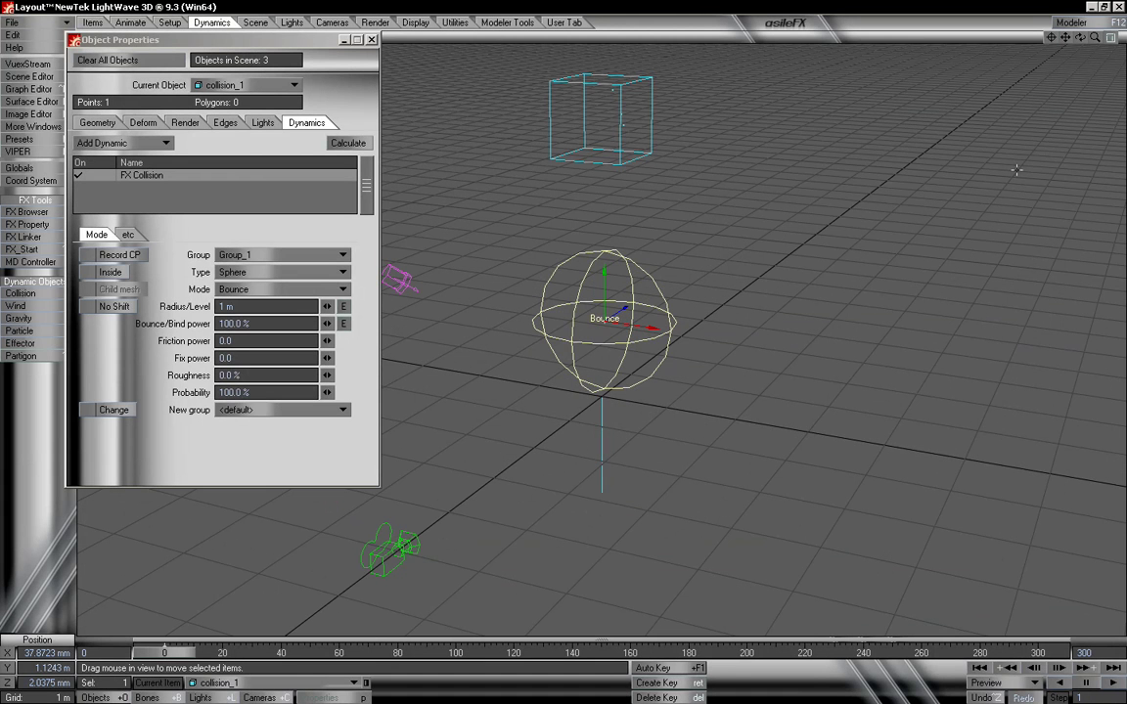
pyautogui.moveTo(1066, 38); pyautogui.dragTo(1068, 79)
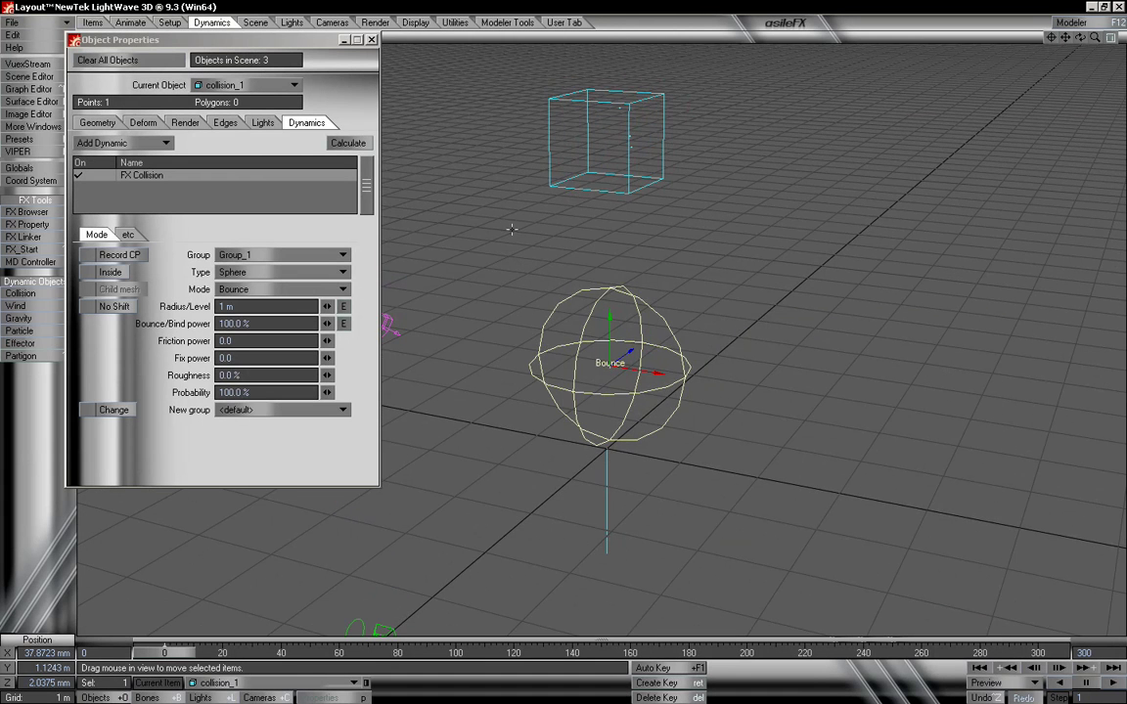
# Set the collision sphere's radius to 2 m and preview the simulation
pyautogui.click(246, 309)
pyautogui.write('2')
pyautogui.press('Tab')
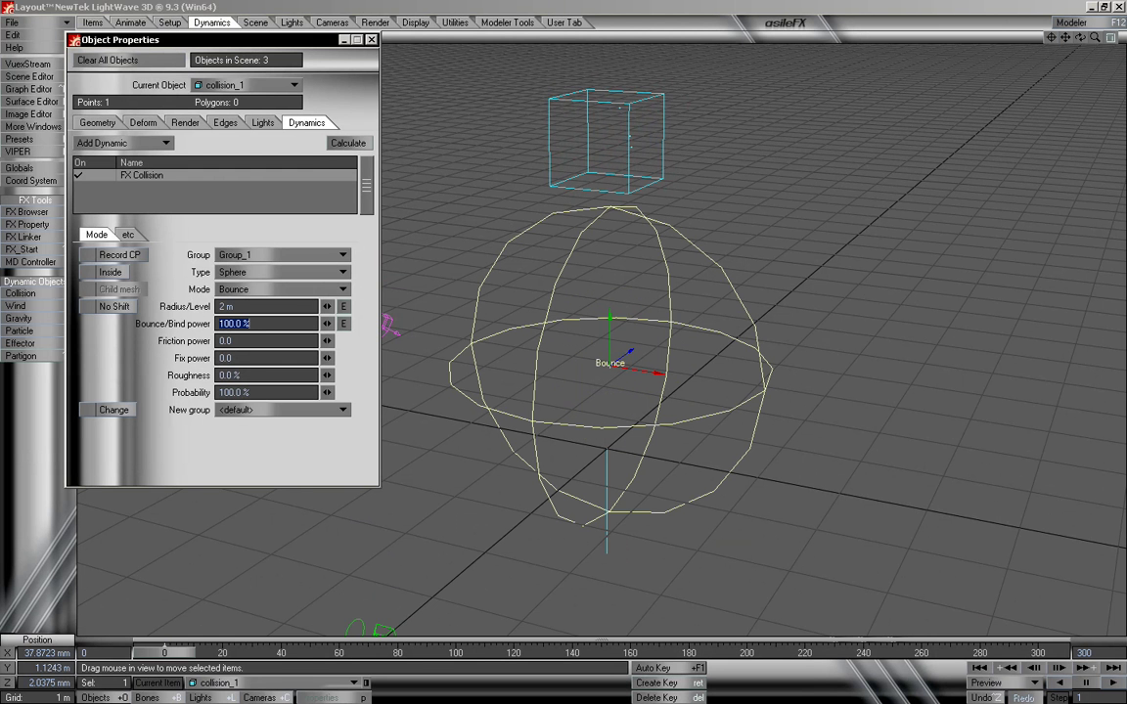
pyautogui.moveTo(164, 652)
pyautogui.mouseDown()
pyautogui.moveTo(788, 652)
pyautogui.moveTo(165, 652)
pyautogui.mouseUp()
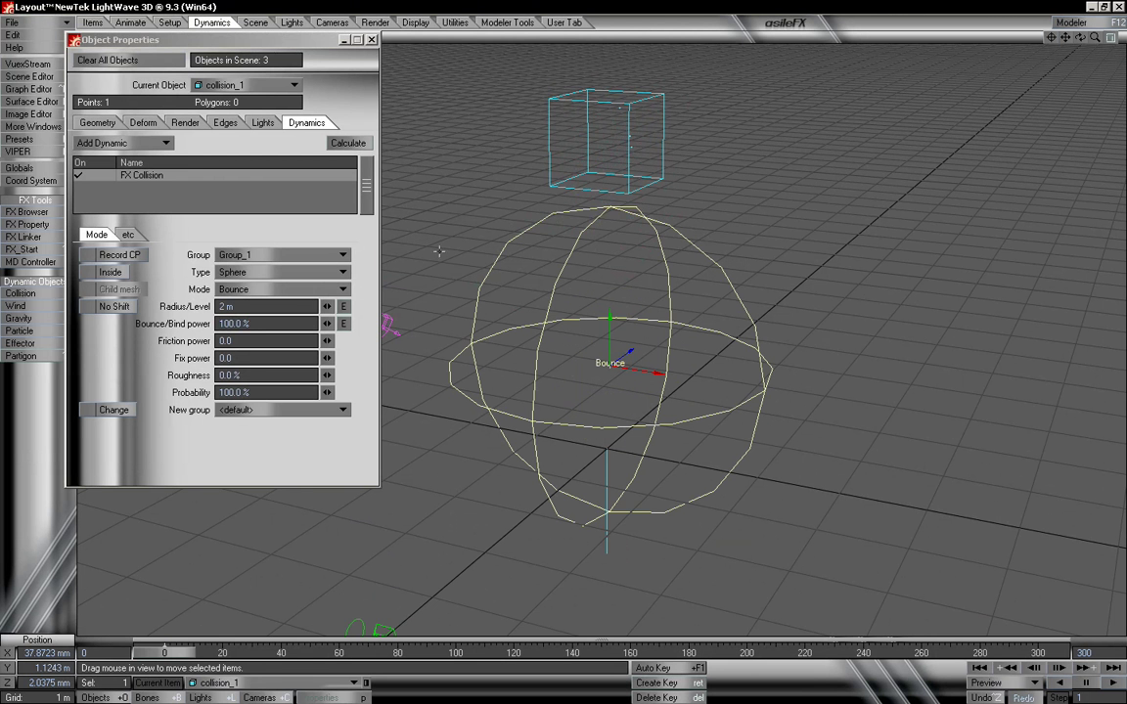
# Set the collision sphere's radius back to 1 m and preview the simulation
pyautogui.click(250, 306)
pyautogui.write('1')
pyautogui.press('Tab')
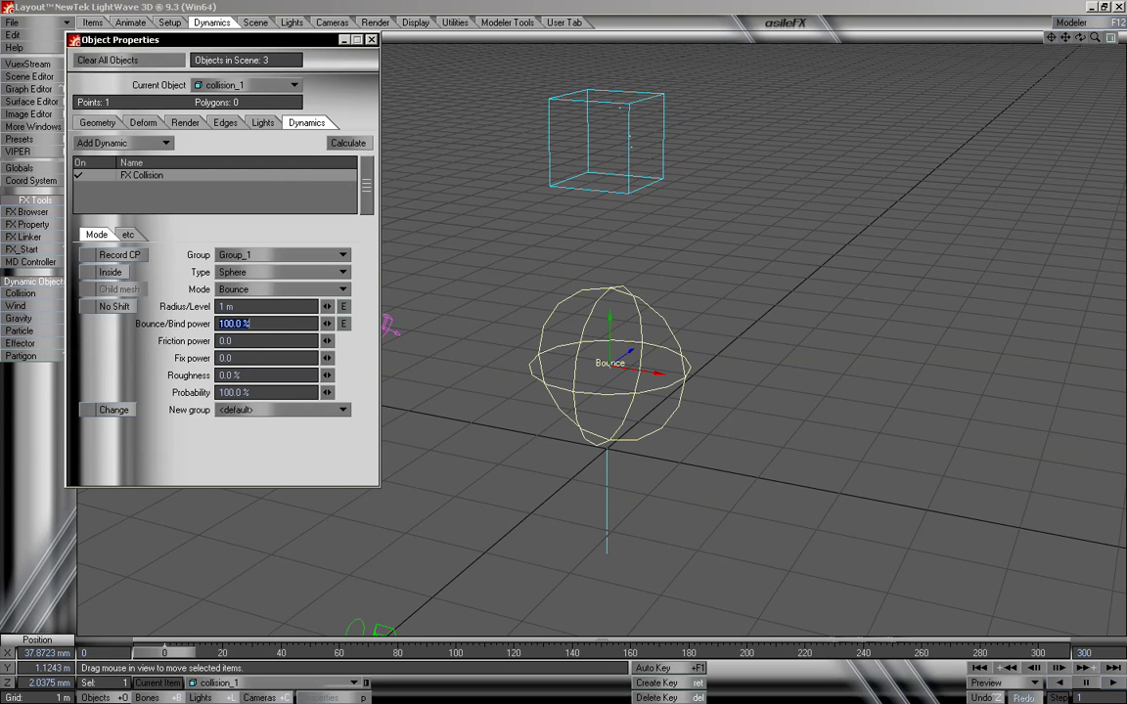
pyautogui.moveTo(171, 654)
pyautogui.mouseDown()
pyautogui.moveTo(533, 654)
pyautogui.moveTo(169, 653)
pyautogui.mouseUp()
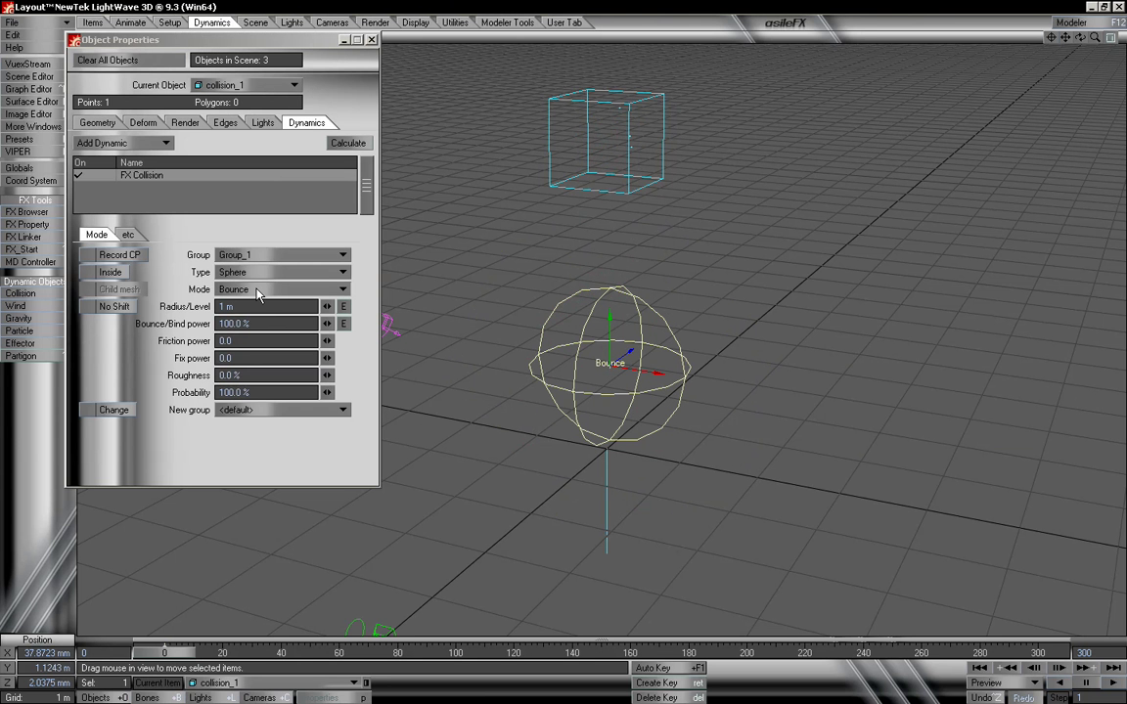
# Review the available collision modes, switch collision_1 to Stick and preview the particles over the timeline
pyautogui.click(259, 291)
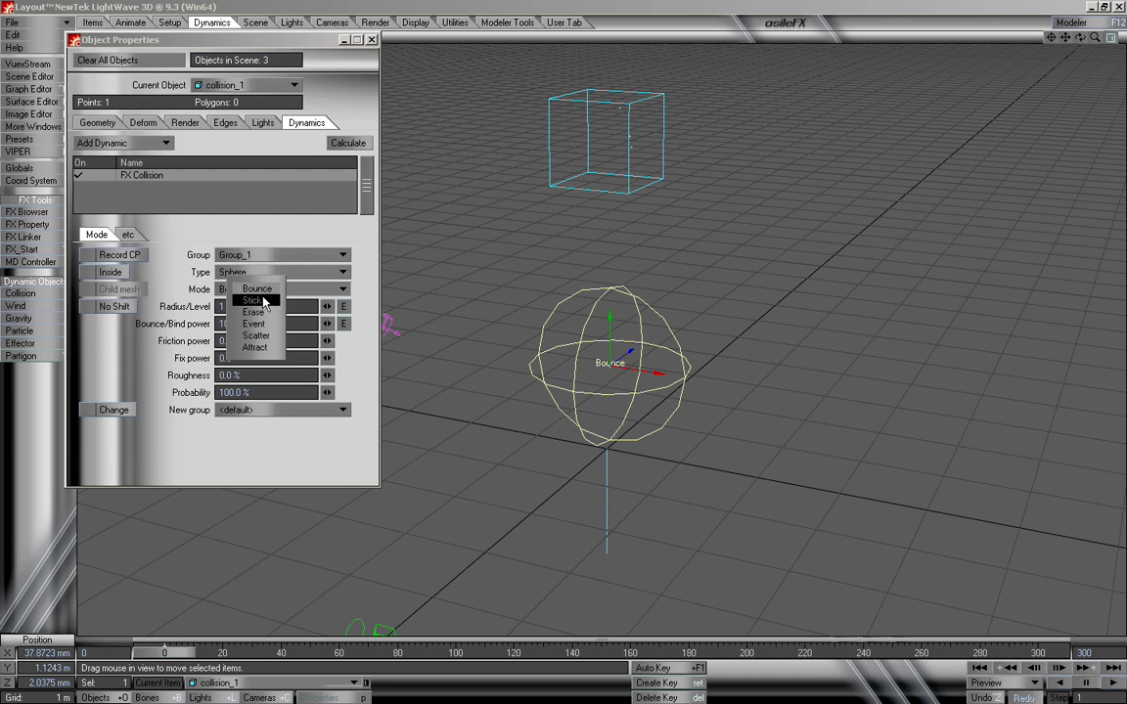
pyautogui.click(257, 290)
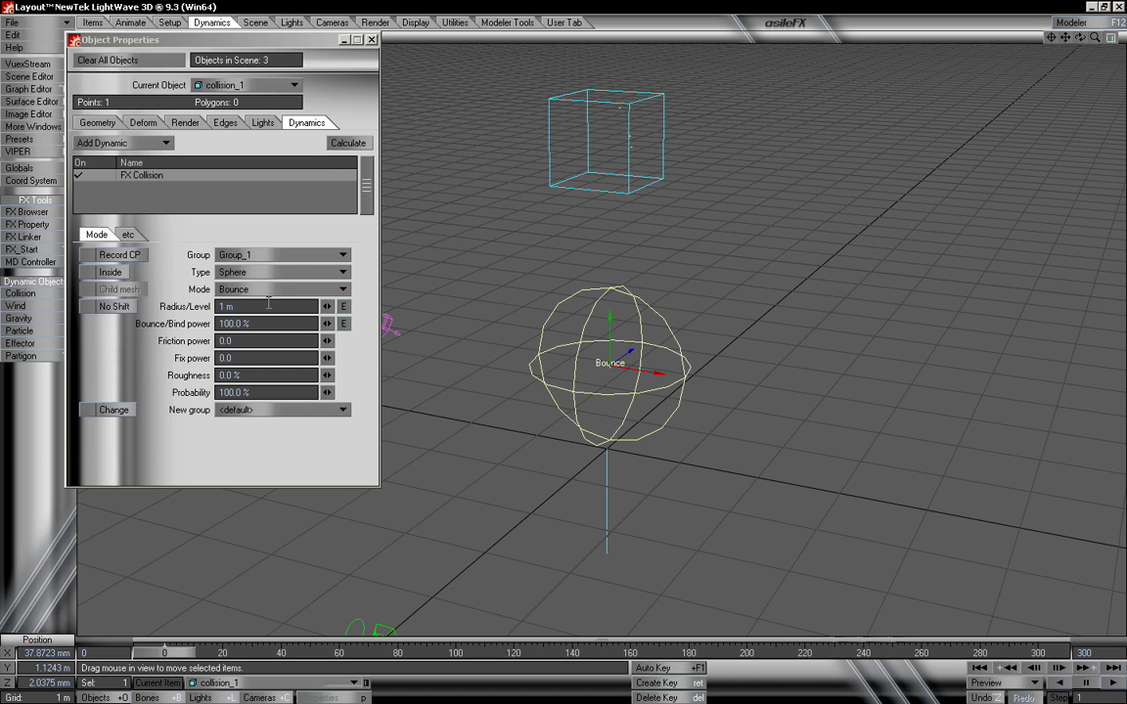
pyautogui.click(268, 289)
pyautogui.click(278, 301)
pyautogui.moveTo(803, 653); pyautogui.dragTo(165, 652)
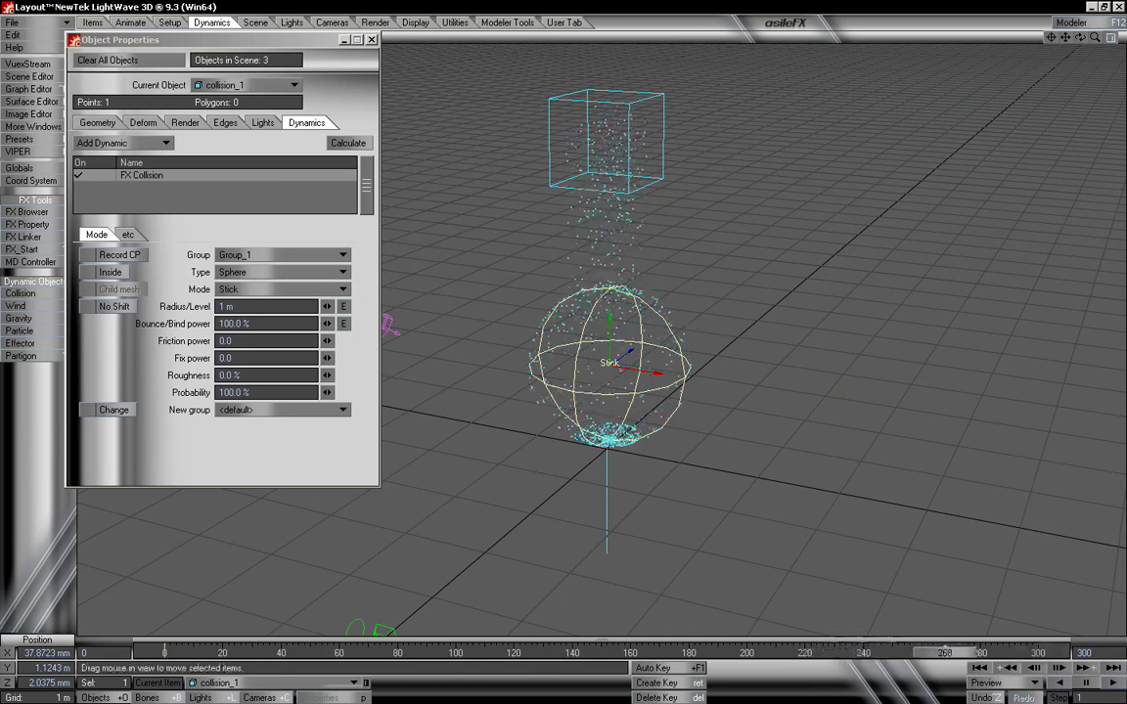
pyautogui.moveTo(525, 653); pyautogui.dragTo(164, 653)
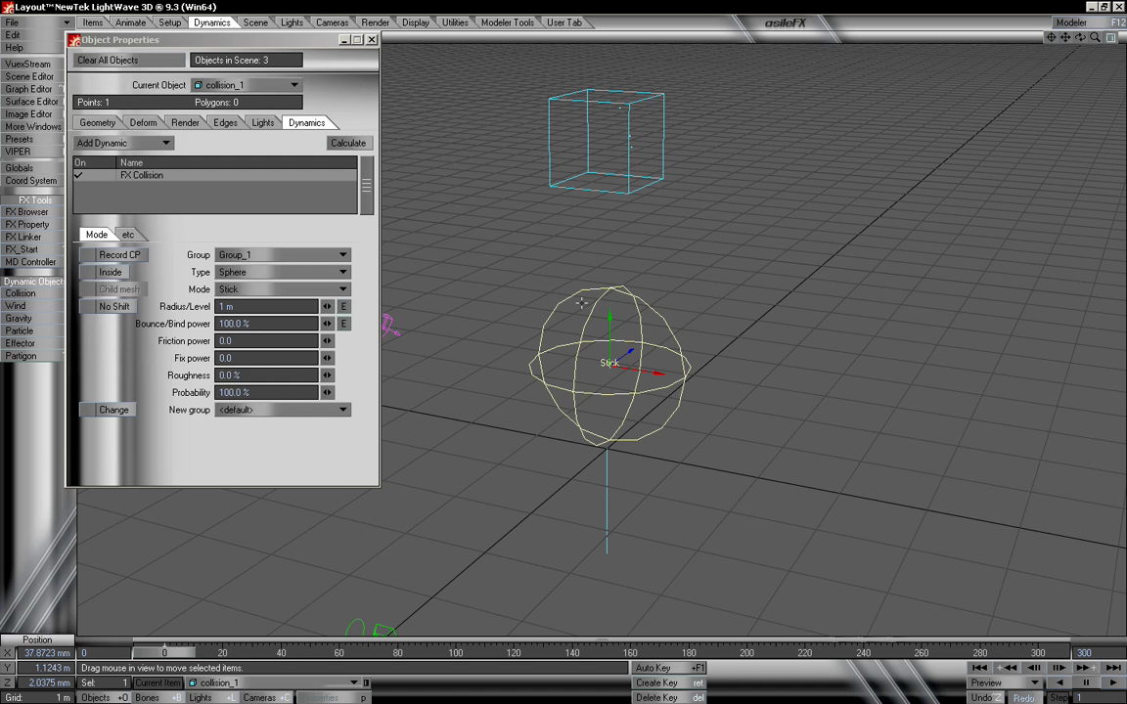
# Change the collision mode of collision_1 to Erase and preview the particles over the timeline
pyautogui.click(284, 291)
pyautogui.click(302, 305)
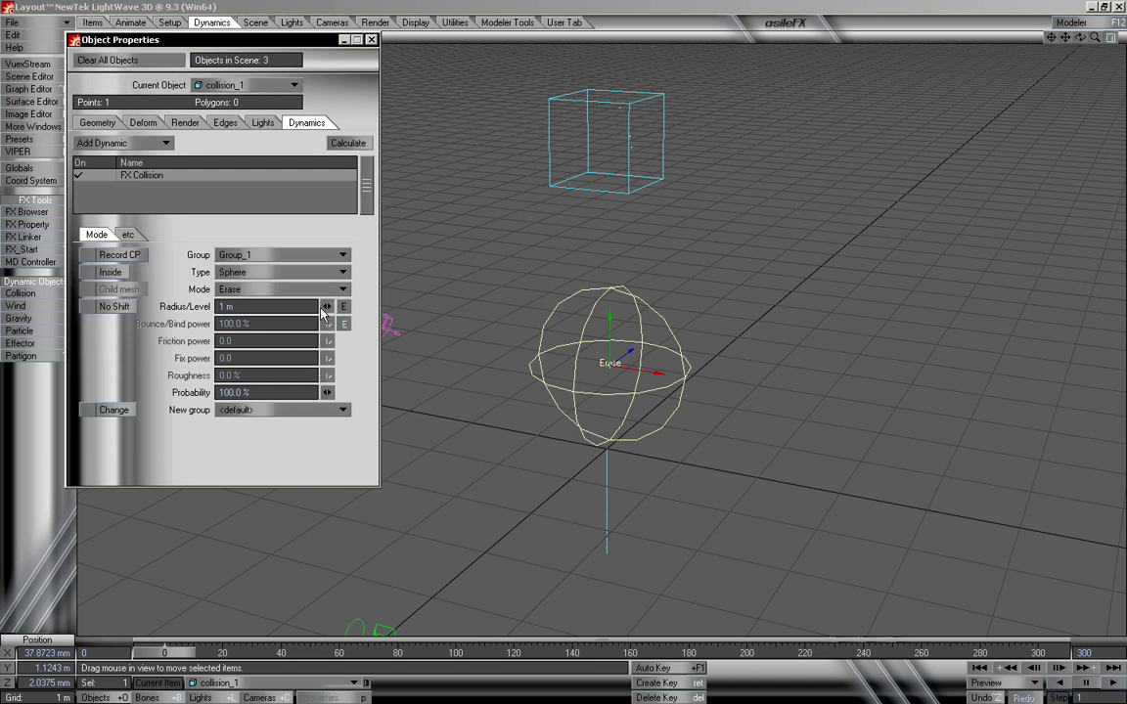
pyautogui.moveTo(164, 653)
pyautogui.mouseDown()
pyautogui.moveTo(1039, 652)
pyautogui.moveTo(165, 652)
pyautogui.mouseUp()
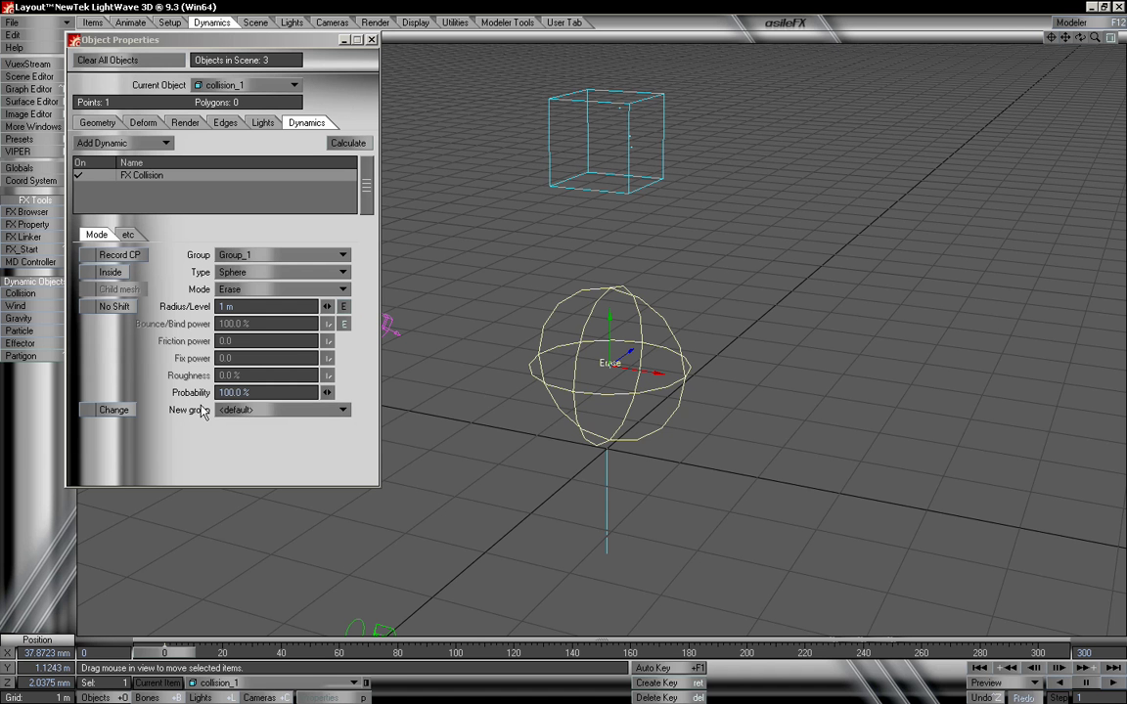
pyautogui.moveTo(174, 652)
pyautogui.mouseDown()
pyautogui.moveTo(472, 653)
pyautogui.moveTo(168, 652)
pyautogui.mouseUp()
pyautogui.moveTo(169, 653); pyautogui.dragTo(195, 652)
# Change the collision mode of collision_1 to Event and preview the particles over the timeline
pyautogui.click(252, 273)
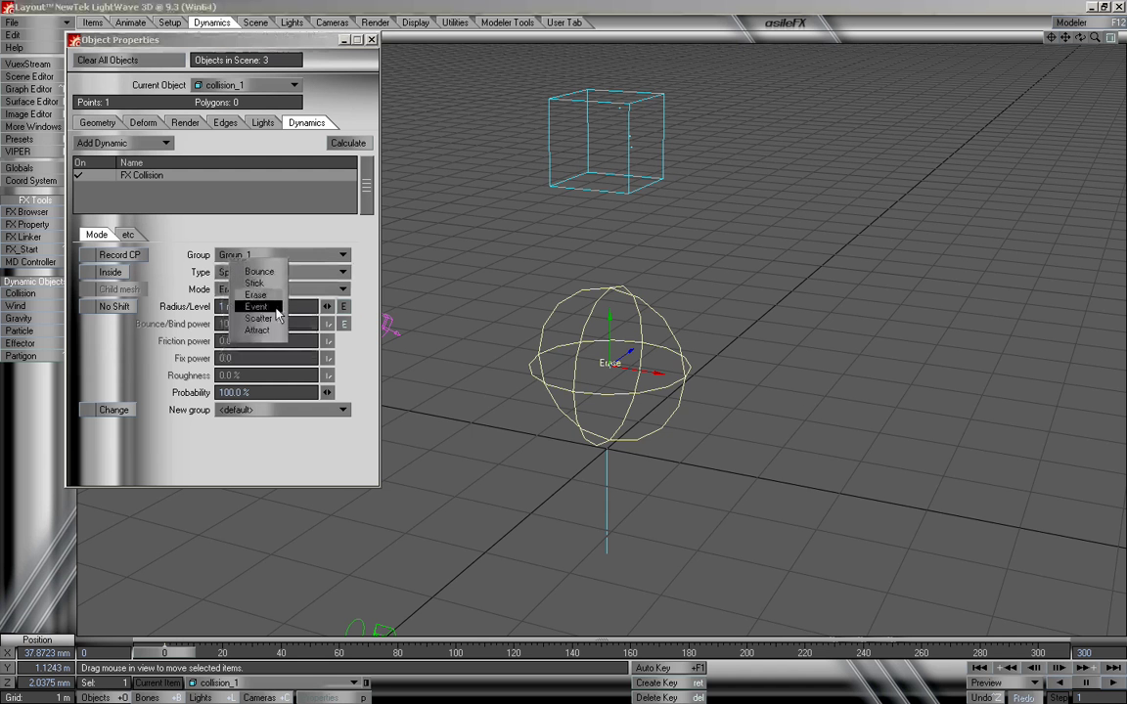
pyautogui.click(249, 276)
pyautogui.moveTo(165, 653)
pyautogui.mouseDown()
pyautogui.moveTo(845, 653)
pyautogui.moveTo(148, 652)
pyautogui.mouseUp()
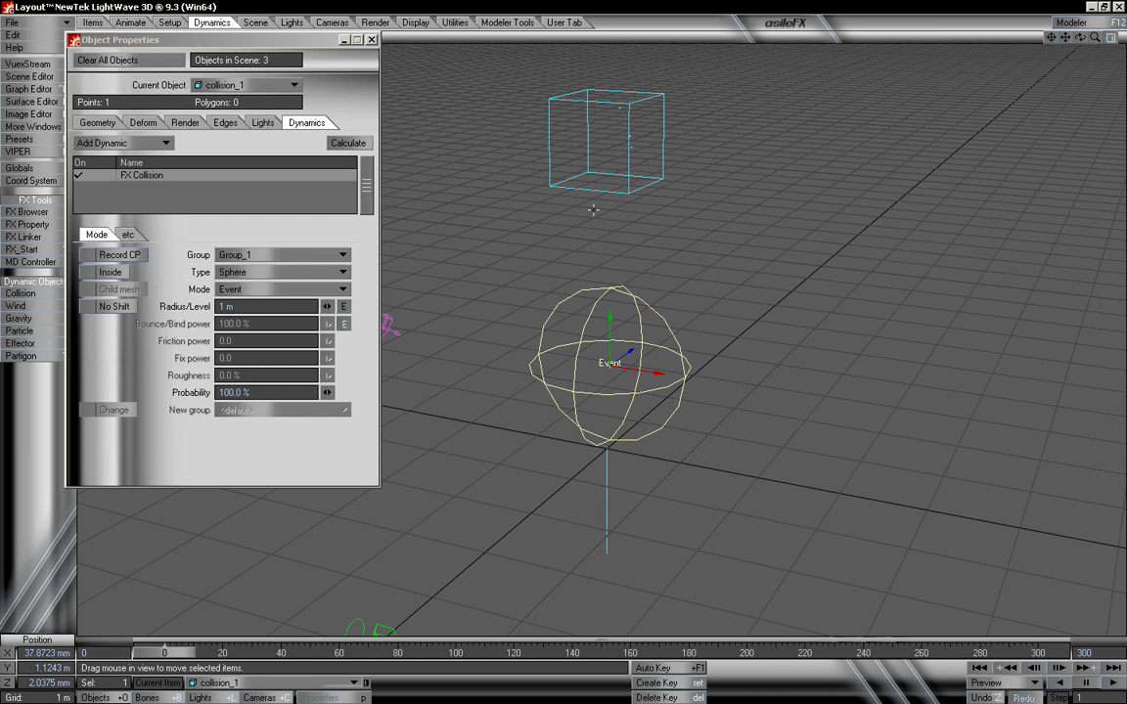
# Change the collision mode of collision_1 to Scatter and preview the scattering particles from a low, close viewpoint
pyautogui.click(280, 289)
pyautogui.click(294, 305)
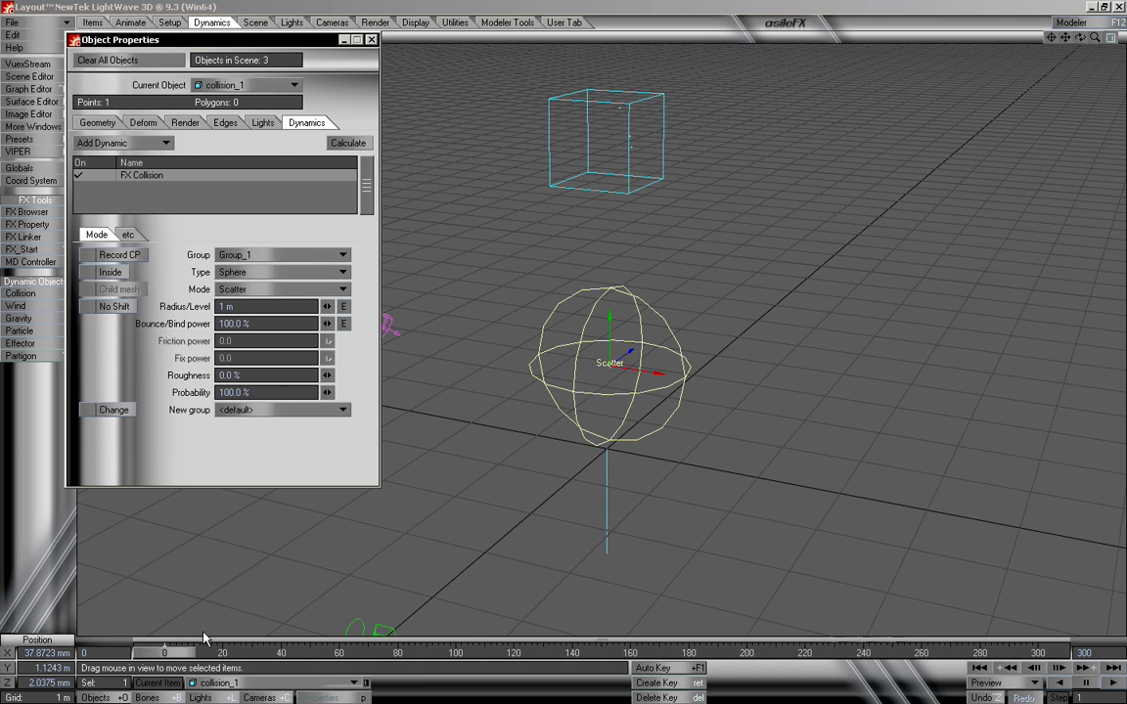
pyautogui.moveTo(184, 654)
pyautogui.mouseDown()
pyautogui.moveTo(939, 654)
pyautogui.moveTo(165, 654)
pyautogui.mouseUp()
pyautogui.moveTo(1079, 38)
pyautogui.mouseDown()
pyautogui.moveTo(1080, 107)
pyautogui.moveTo(1079, 45)
pyautogui.mouseUp()
pyautogui.moveTo(1066, 38); pyautogui.dragTo(921, 129, button='right')
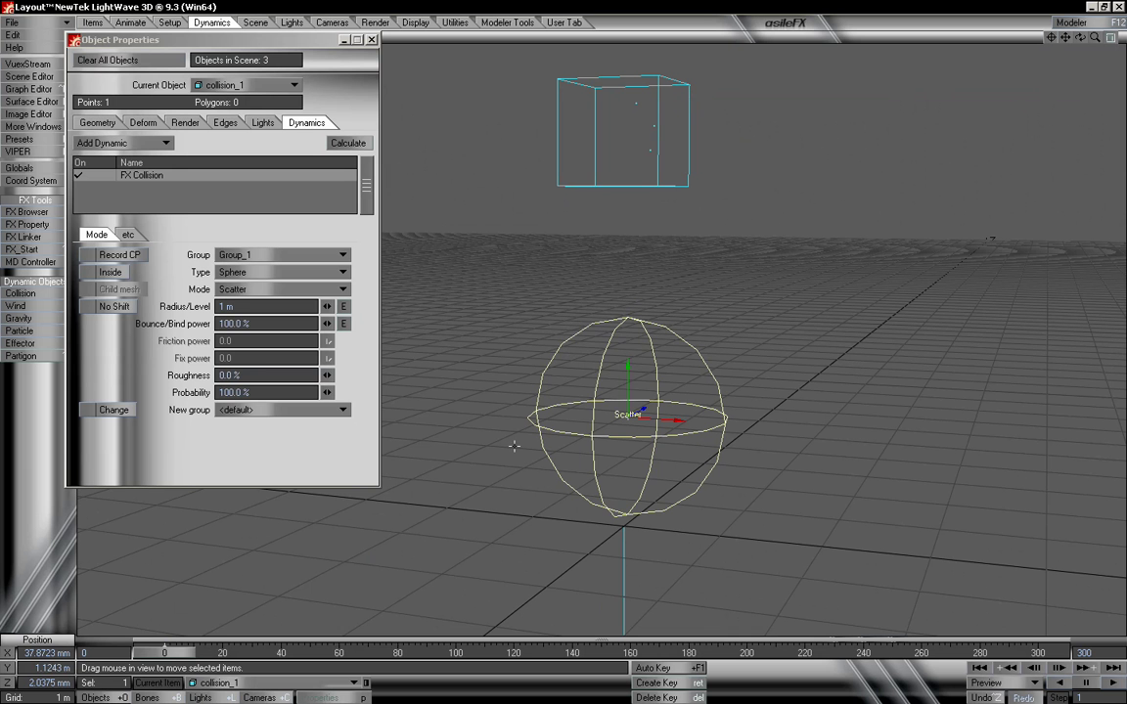
pyautogui.moveTo(164, 653)
pyautogui.mouseDown()
pyautogui.moveTo(550, 653)
pyautogui.moveTo(164, 653)
pyautogui.mouseUp()
# Set the Bounce/Bind power of collision_1 to 200% and preview the scattering over the timeline
pyautogui.click(240, 324)
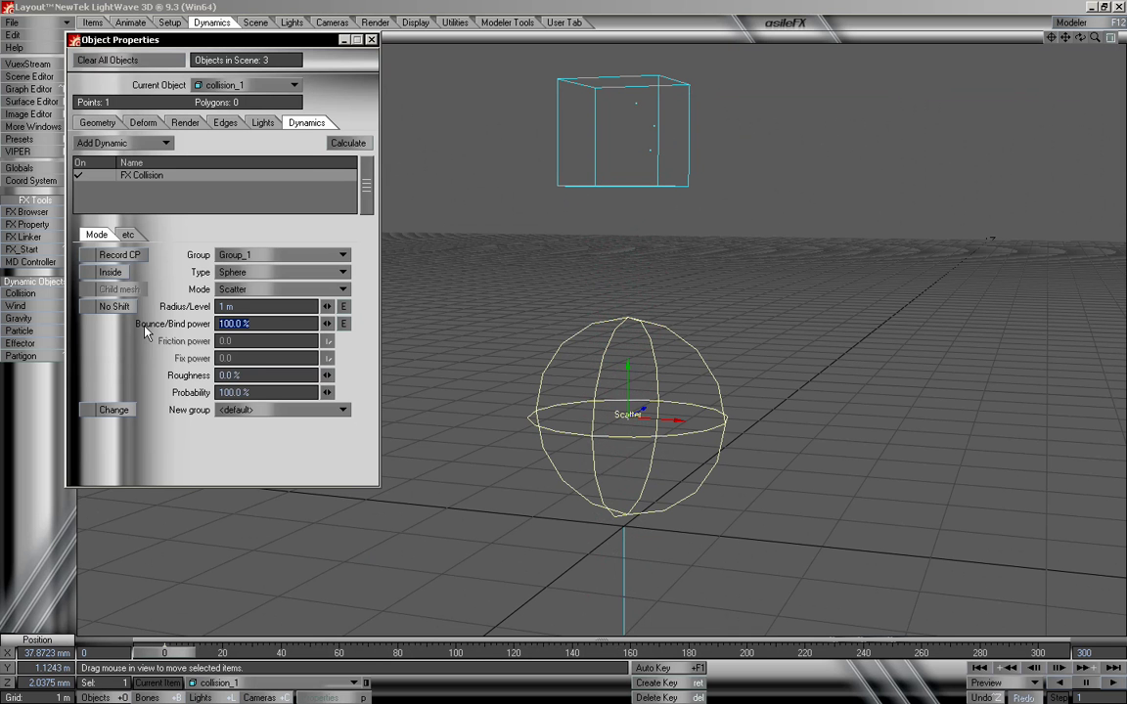
pyautogui.write('200')
pyautogui.press('Tab')
pyautogui.press('Tab')
pyautogui.press('Tab')
pyautogui.moveTo(172, 653); pyautogui.dragTo(745, 653)
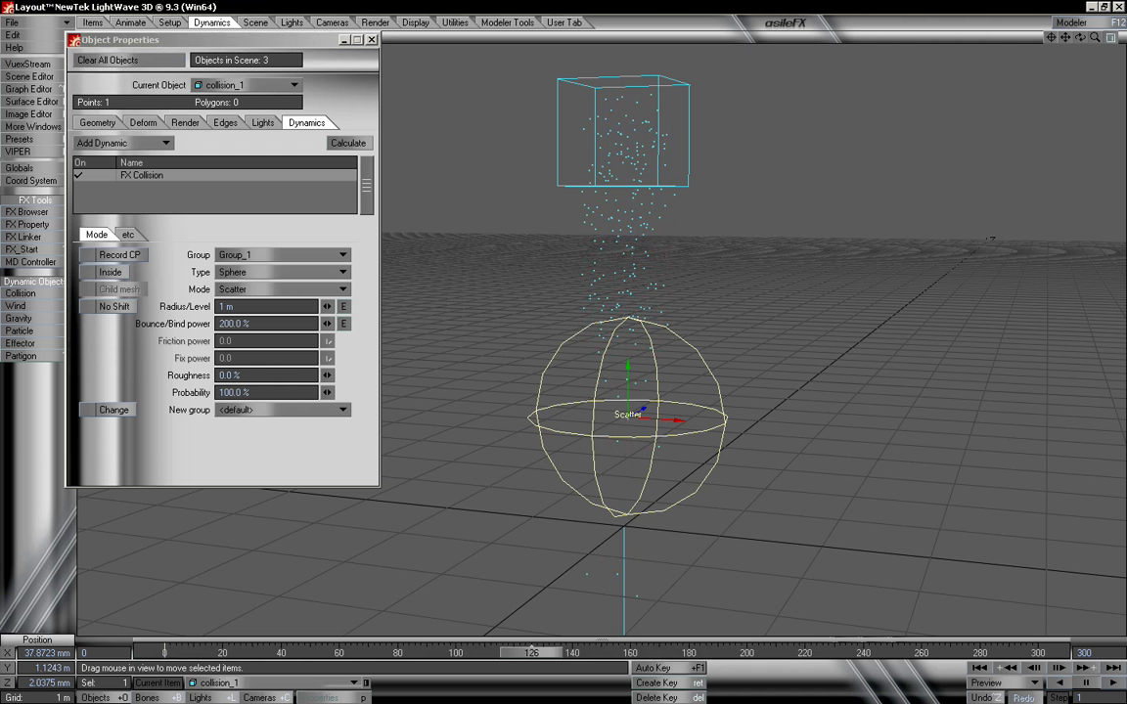
pyautogui.moveTo(1092, 38); pyautogui.dragTo(1062, 38)
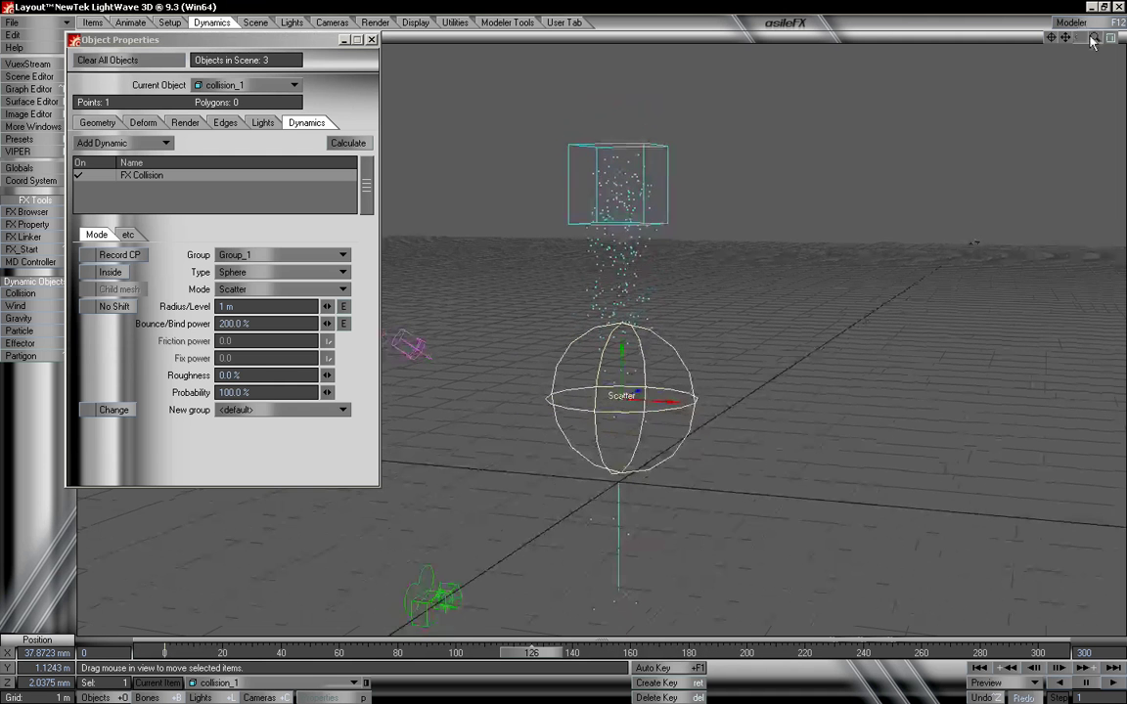
# Set the Bounce/Bind power of collision_1 to 25% and preview the scattering over the timeline
pyautogui.moveTo(1068, 40); pyautogui.dragTo(907, 116, button='right')
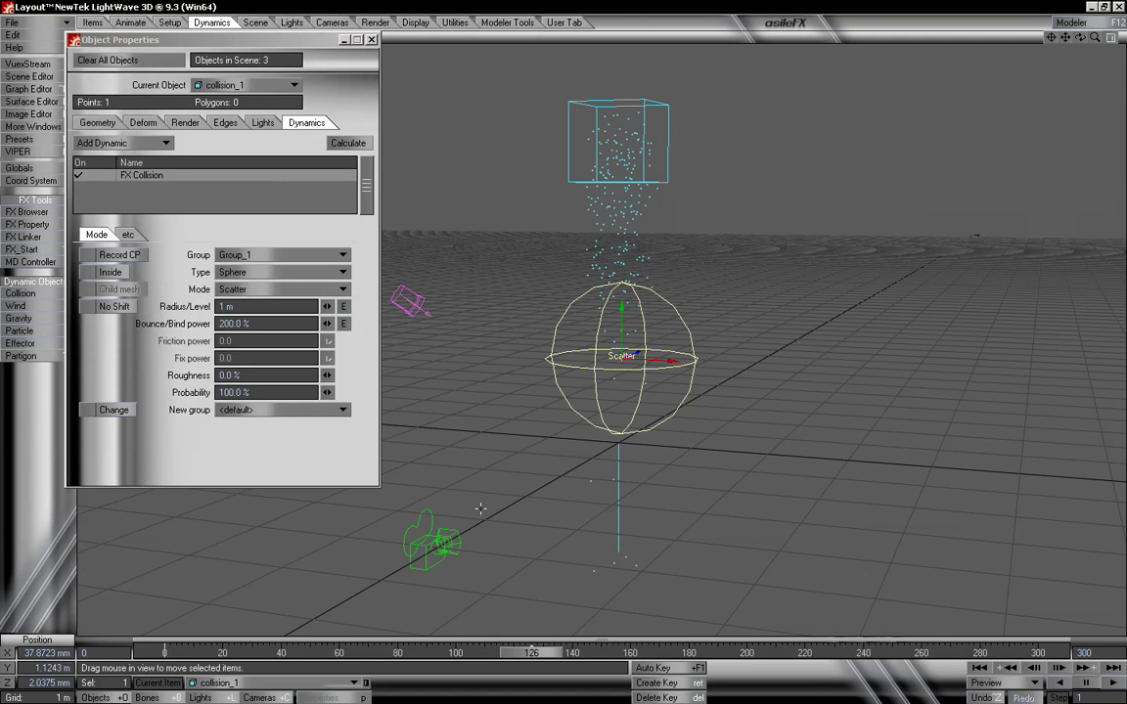
pyautogui.moveTo(550, 658); pyautogui.dragTo(163, 658)
pyautogui.click(267, 323)
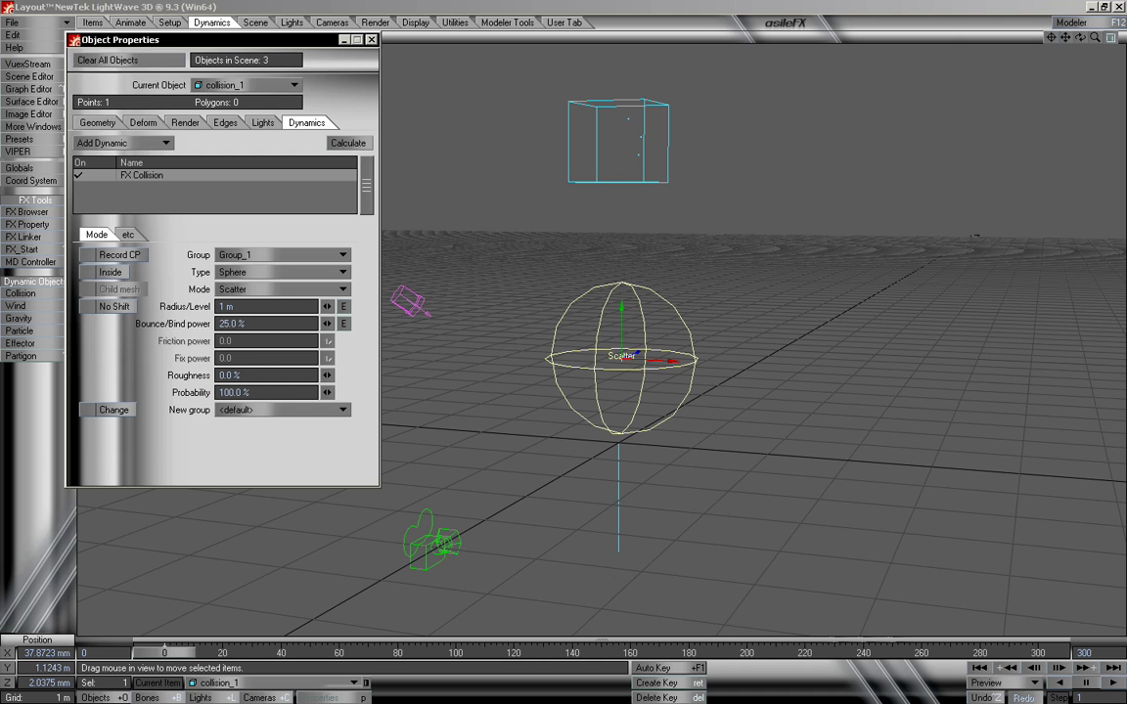
pyautogui.moveTo(180, 653)
pyautogui.mouseDown()
pyautogui.moveTo(1035, 654)
pyautogui.moveTo(180, 653)
pyautogui.mouseUp()
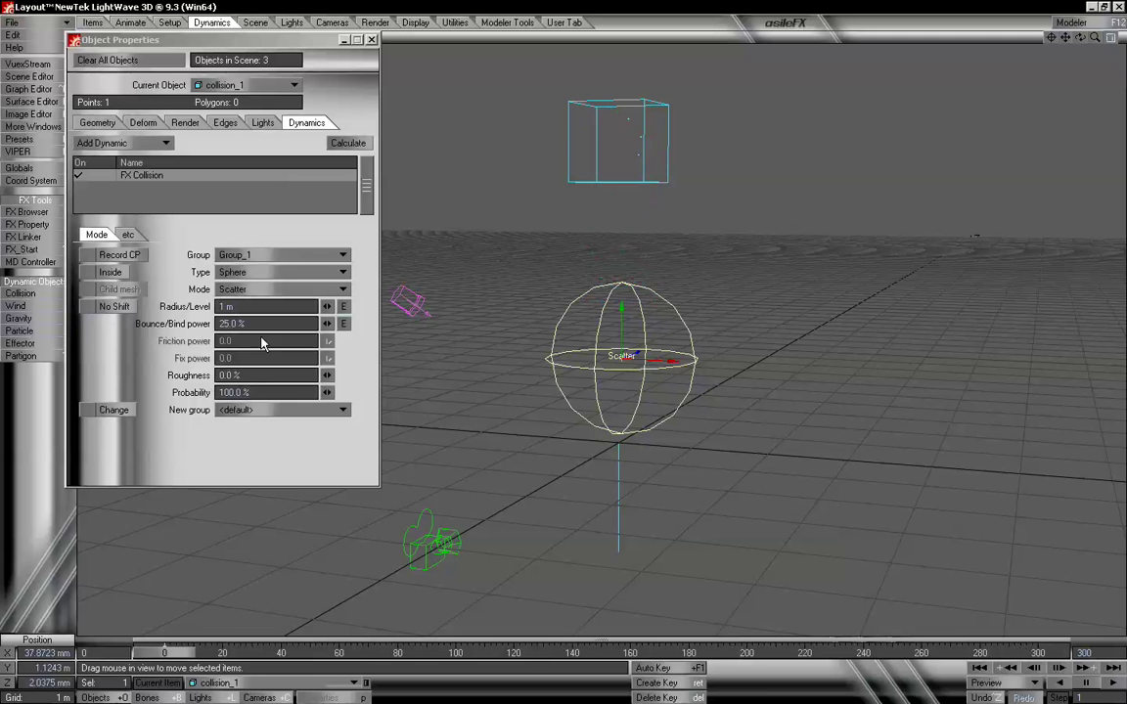
# Switch collision_1 to Attract mode with a Bounce/Bind power of 100% and preview the particles over the timeline
pyautogui.moveTo(251, 324); pyautogui.dragTo(159, 331)
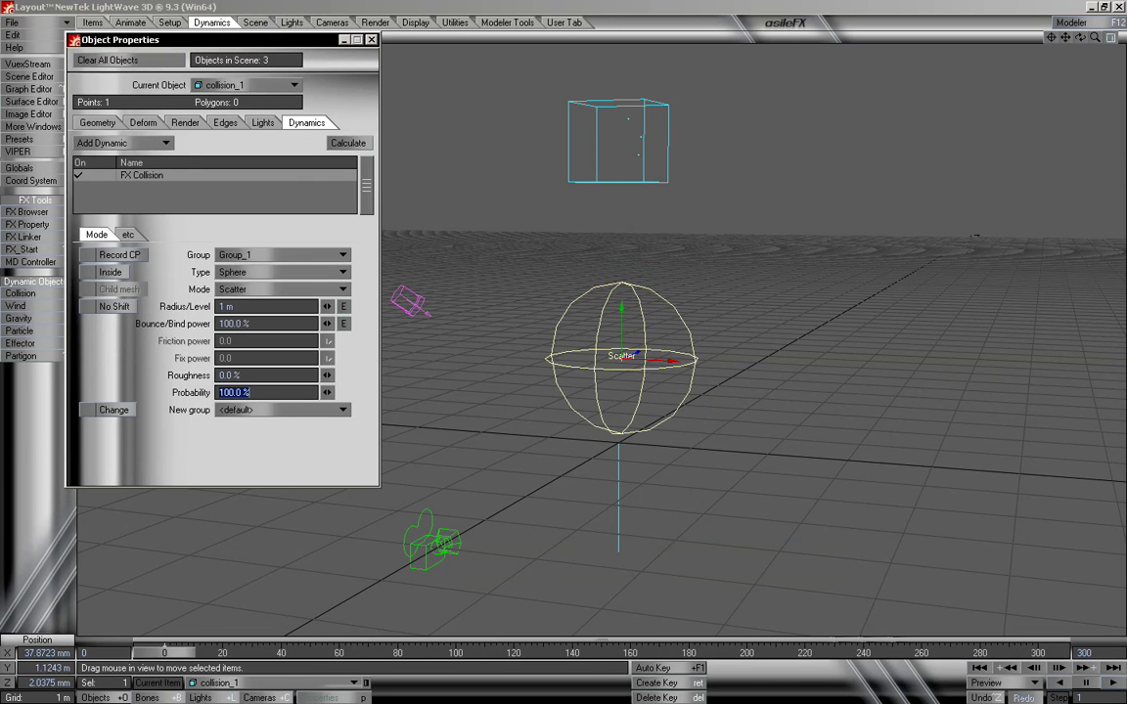
pyautogui.click(224, 290)
pyautogui.click(220, 279)
pyautogui.moveTo(180, 658)
pyautogui.mouseDown()
pyautogui.moveTo(718, 658)
pyautogui.moveTo(165, 654)
pyautogui.mouseUp()
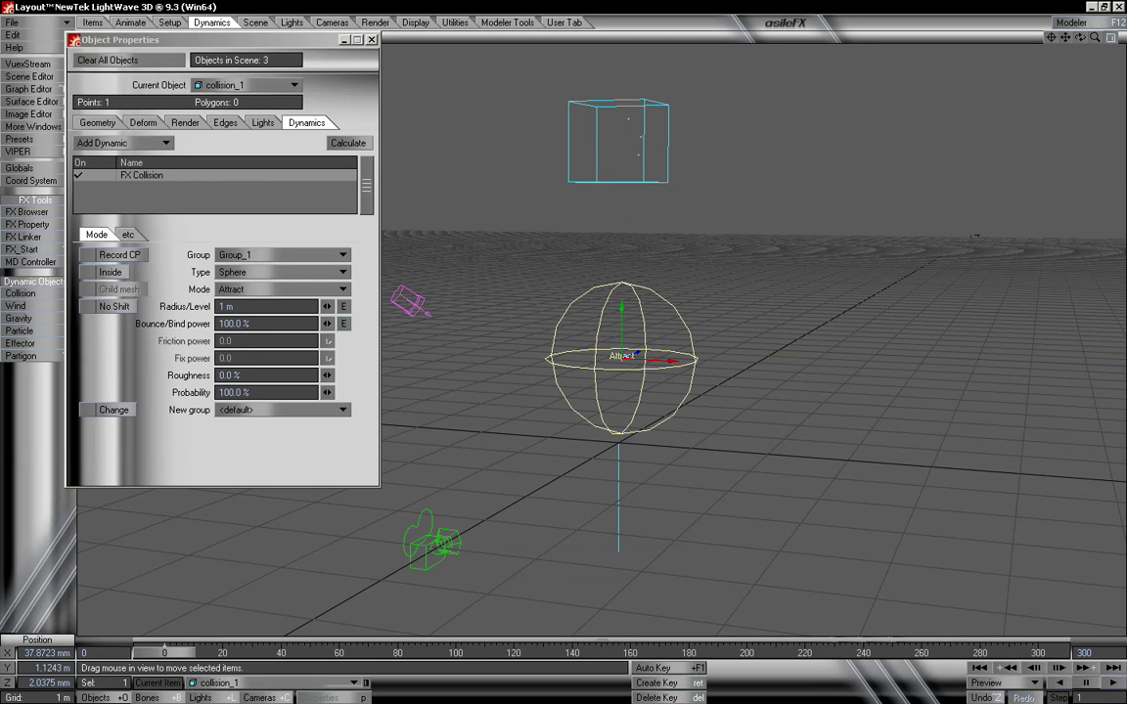
# Animate collision_1 sideways beneath the emitter, from about X -530 mm at frame 0 to about X 589 mm at frame 300, and preview the attraction
pyautogui.moveTo(1102, 37); pyautogui.dragTo(1079, 40)
pyautogui.moveTo(715, 412); pyautogui.dragTo(665, 409)
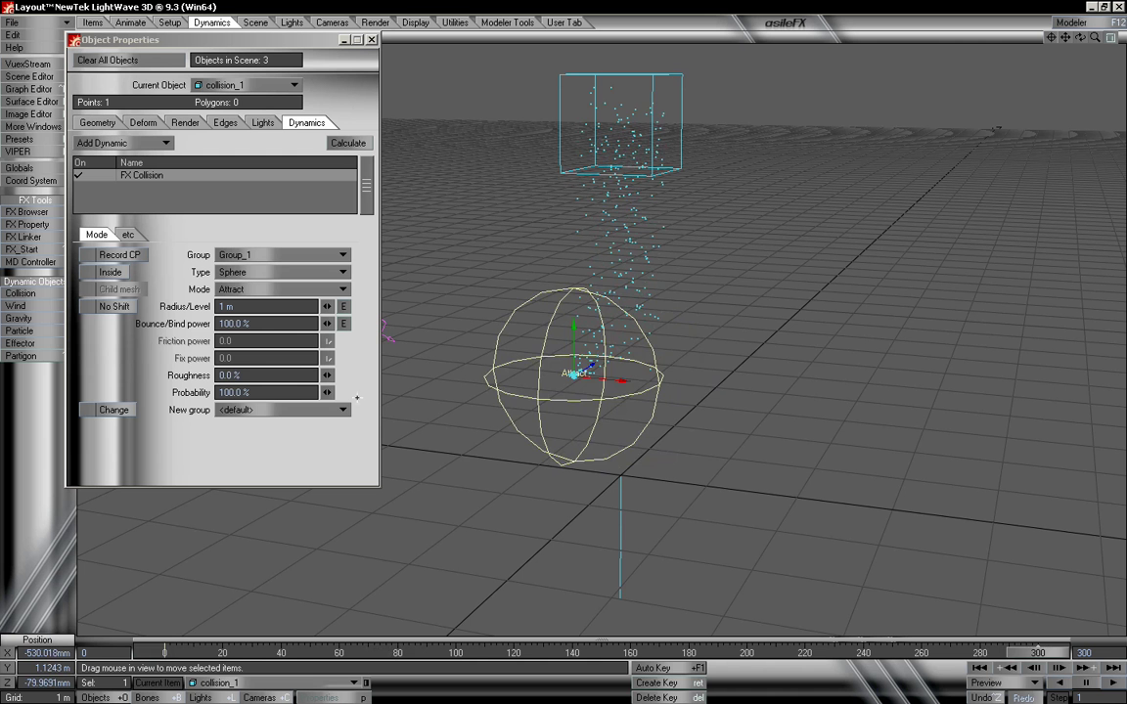
pyautogui.moveTo(603, 421); pyautogui.dragTo(709, 422)
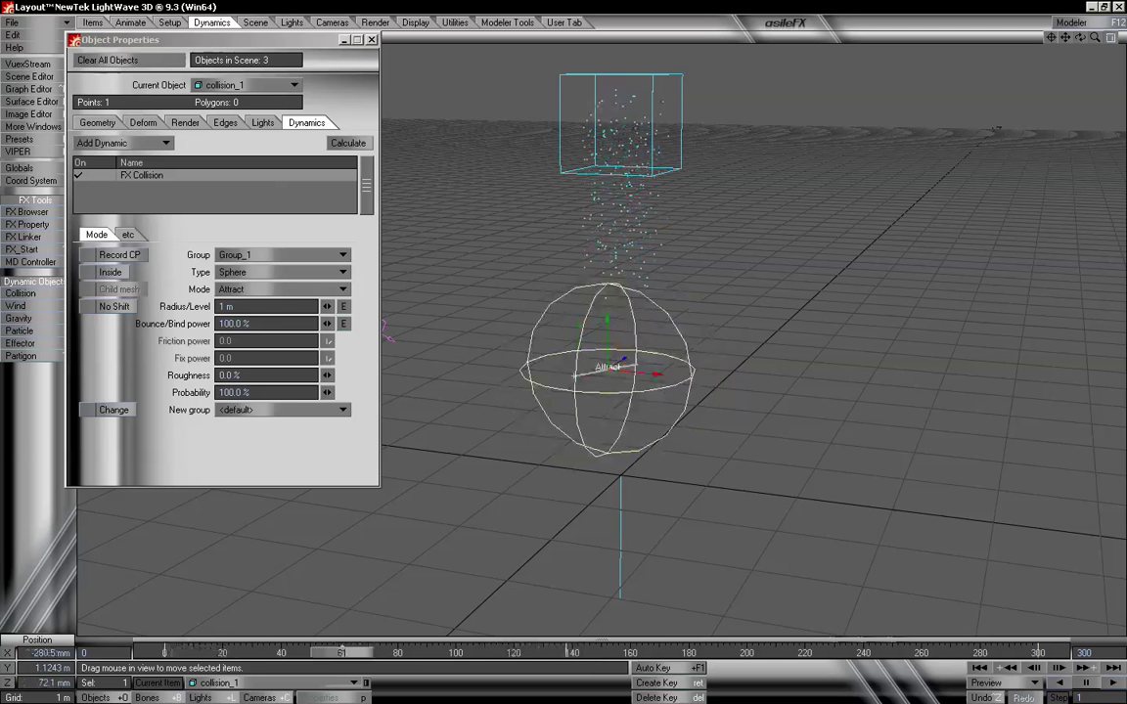
pyautogui.moveTo(378, 652); pyautogui.dragTo(149, 652)
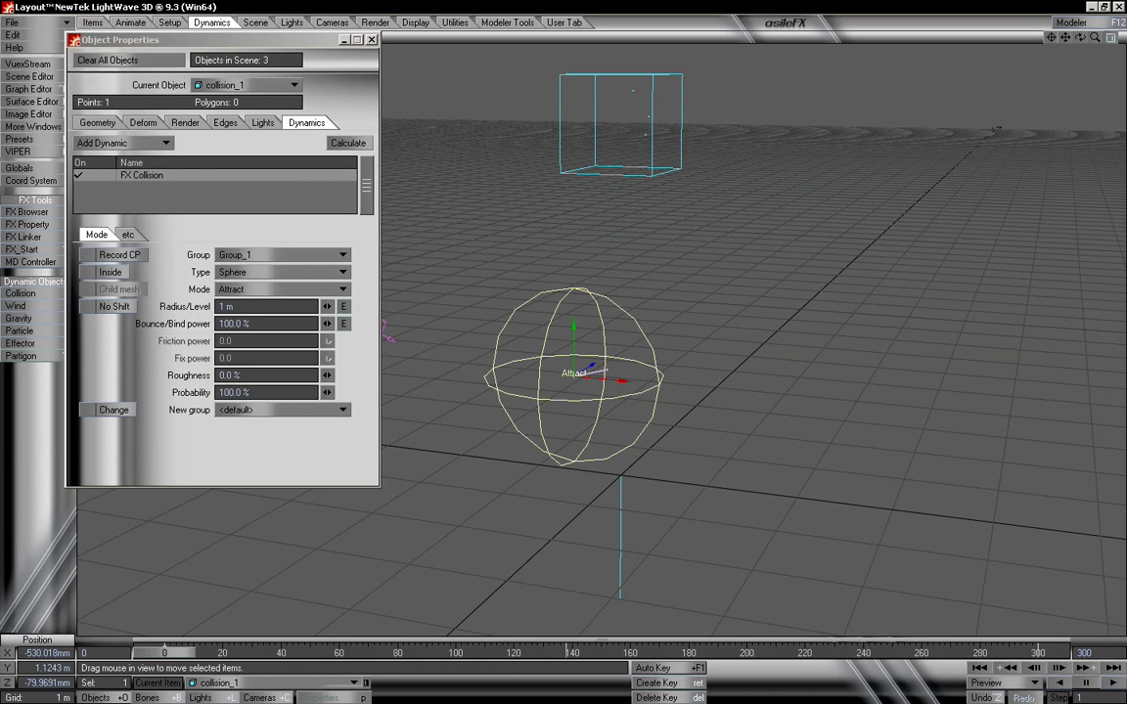
# Delete the motion keys of collision_1 at frames 138 and 300 and return to frame 0
pyautogui.click(1085, 669)
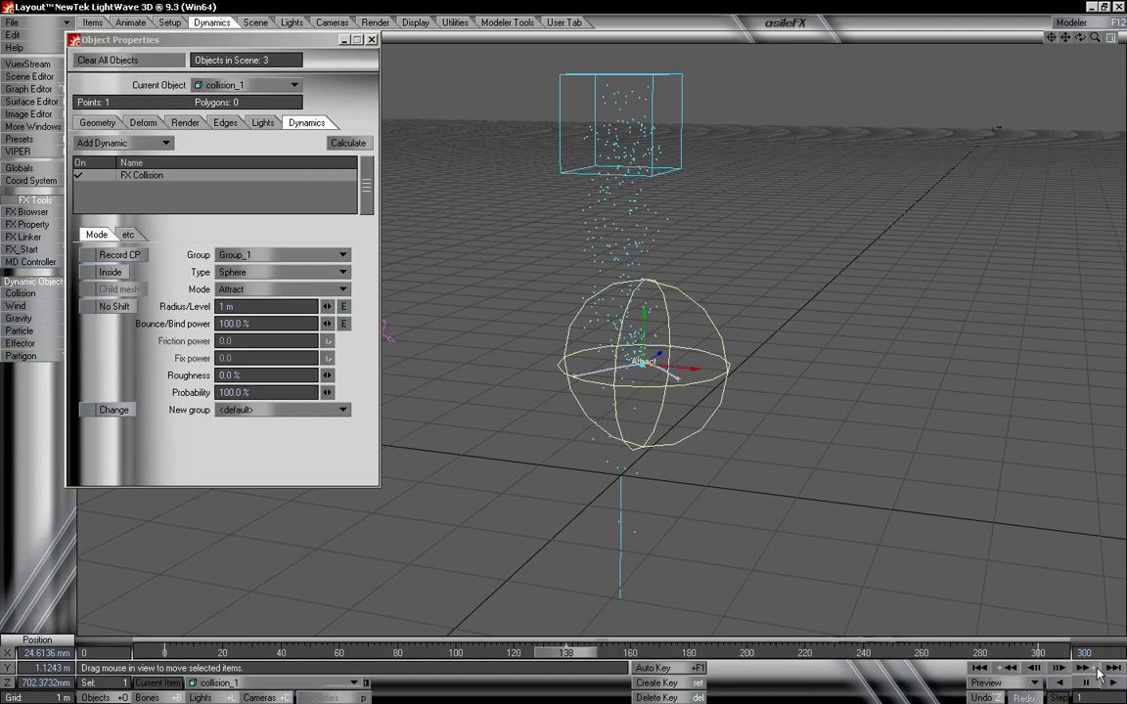
pyautogui.click(657, 698)
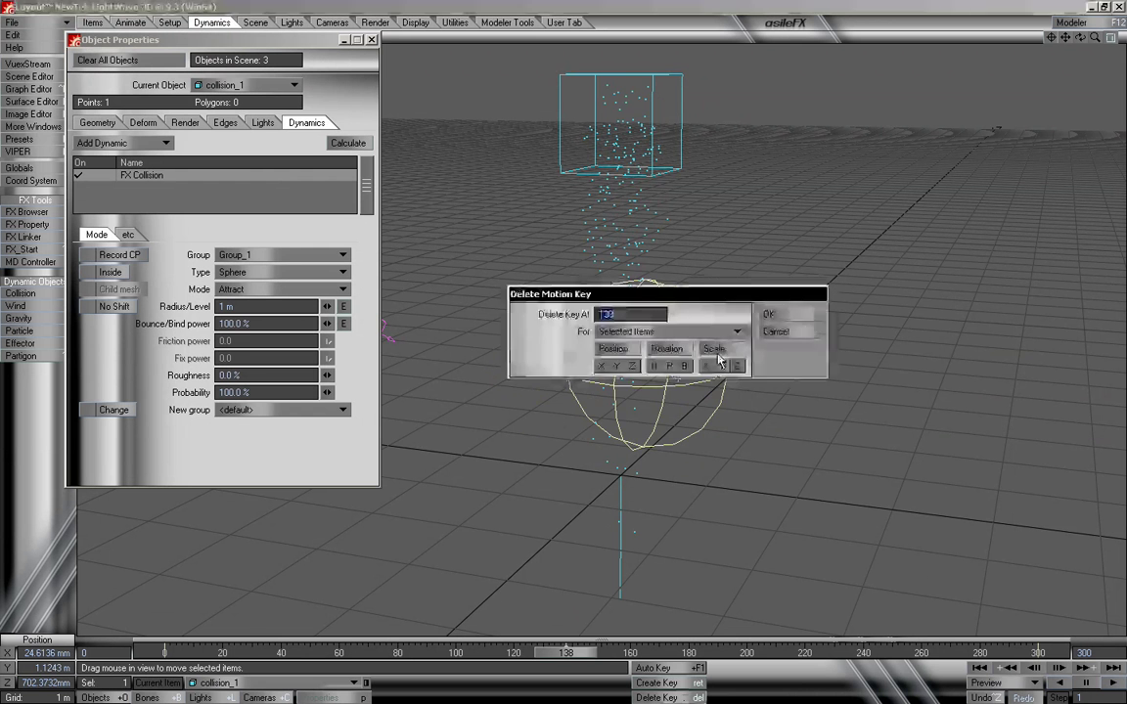
pyautogui.click(771, 314)
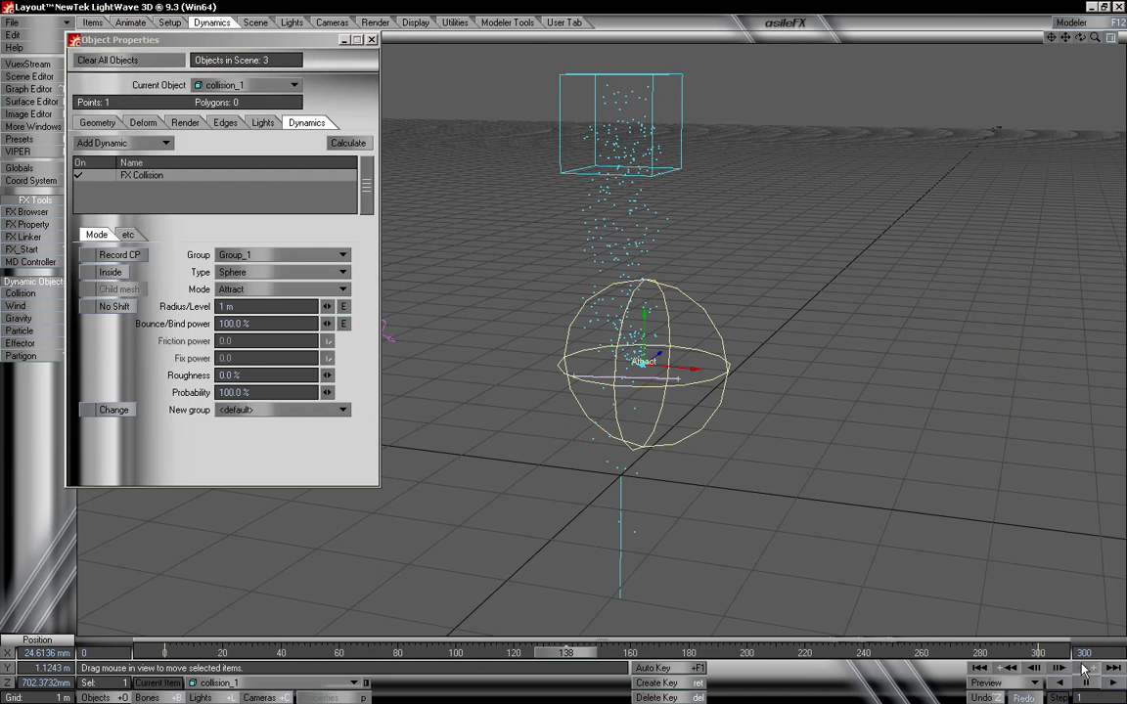
pyautogui.click(752, 655)
pyautogui.click(675, 697)
pyautogui.click(771, 315)
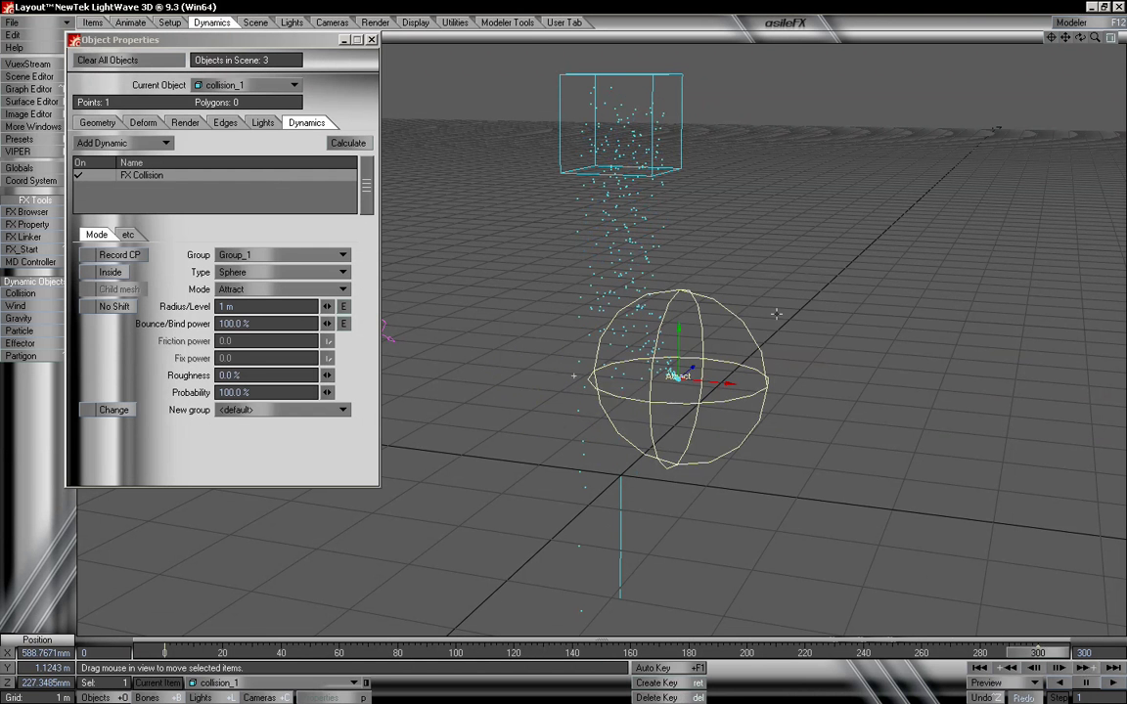
pyautogui.click(990, 668)
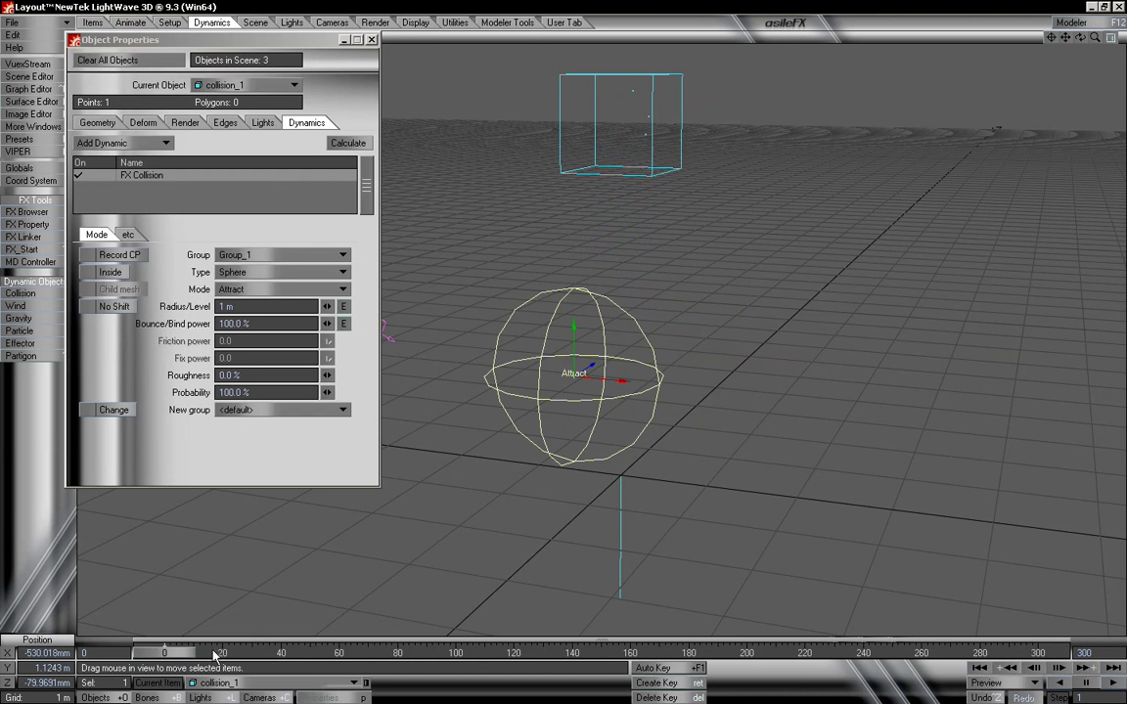
# Move collision_1 beneath the emitter to about X -9.6 mm, Z -49 mm and preview the attracted particles
pyautogui.moveTo(486, 523); pyautogui.dragTo(714, 427)
pyautogui.keyDown('alt'); pyautogui.moveTo(751, 349); pyautogui.dragTo(726, 373); pyautogui.keyUp('alt')
pyautogui.moveTo(164, 651)
pyautogui.mouseDown()
pyautogui.moveTo(532, 651)
pyautogui.moveTo(165, 650)
pyautogui.mouseUp()
# Change the collision mode of collision_1 to Bounce and preview the particles over the timeline
pyautogui.click(241, 292)
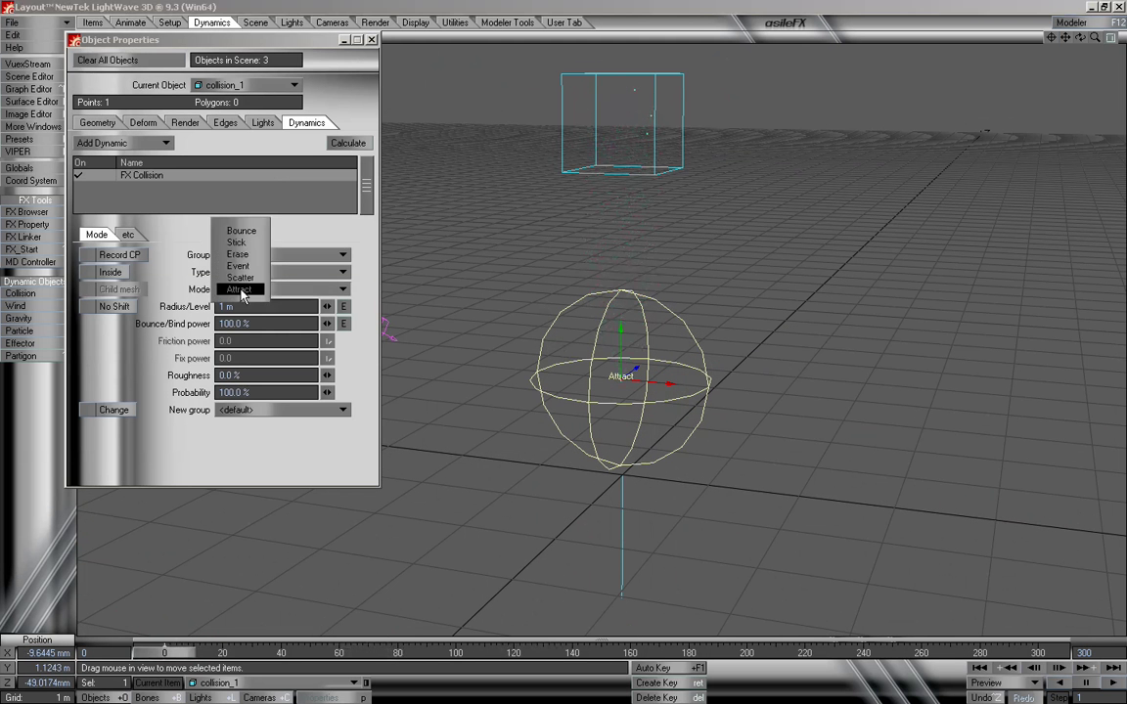
pyautogui.click(250, 228)
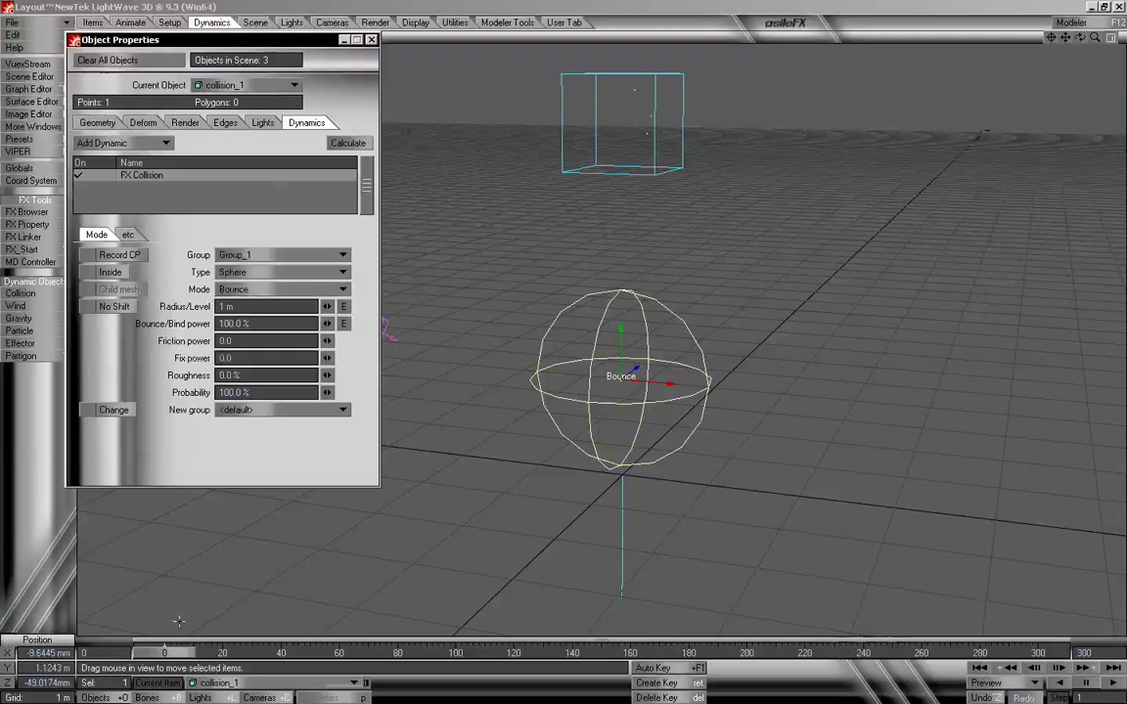
pyautogui.moveTo(172, 652)
pyautogui.mouseDown()
pyautogui.moveTo(998, 653)
pyautogui.moveTo(163, 653)
pyautogui.mouseUp()
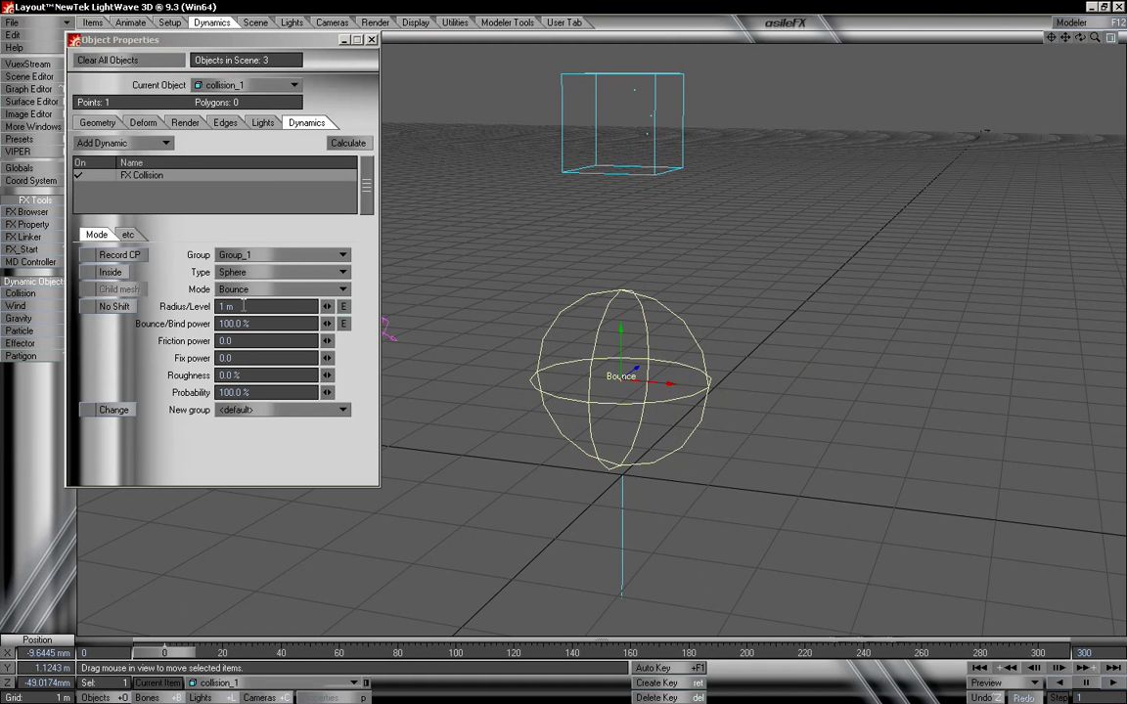
# Try different Bounce/Bind powers on collision_1, starting and ending at 150%, and preview the bouncing particles after each change
pyautogui.click(263, 324)
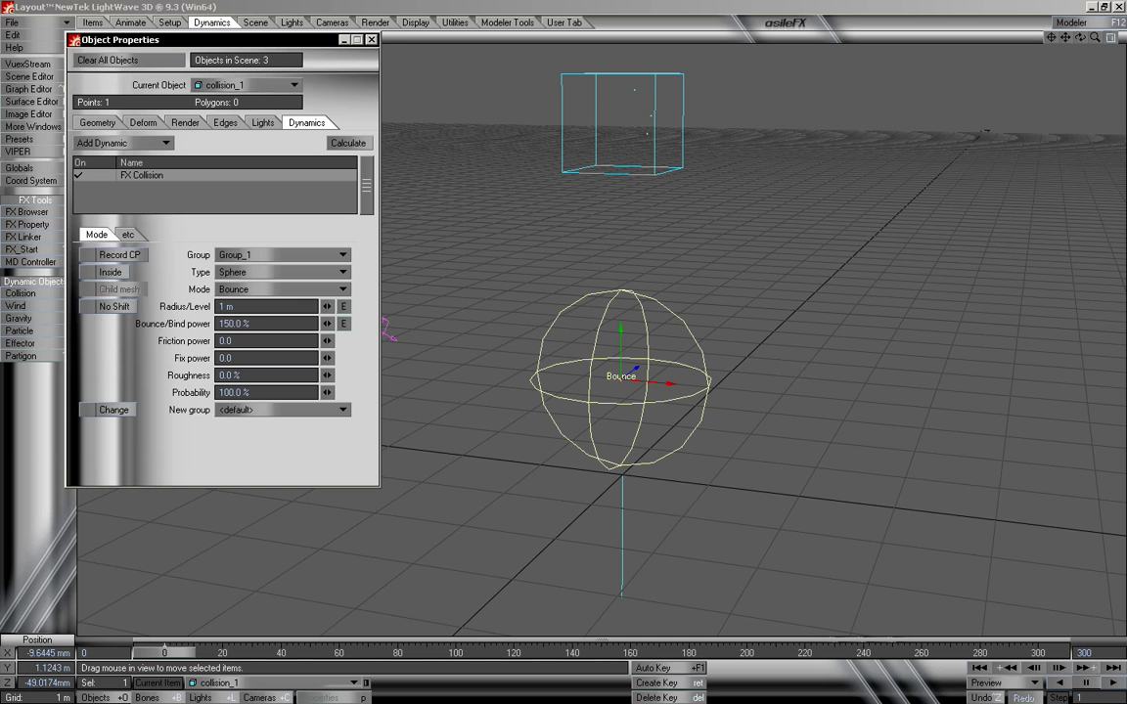
pyautogui.moveTo(179, 653)
pyautogui.mouseDown()
pyautogui.moveTo(973, 653)
pyautogui.moveTo(161, 653)
pyautogui.mouseUp()
pyautogui.click(267, 323)
pyautogui.moveTo(164, 653)
pyautogui.mouseDown()
pyautogui.moveTo(1022, 653)
pyautogui.moveTo(148, 653)
pyautogui.mouseUp()
pyautogui.click(261, 324)
pyautogui.write('15')
pyautogui.moveTo(184, 654)
pyautogui.mouseDown()
pyautogui.moveTo(663, 653)
pyautogui.moveTo(165, 653)
pyautogui.mouseUp()
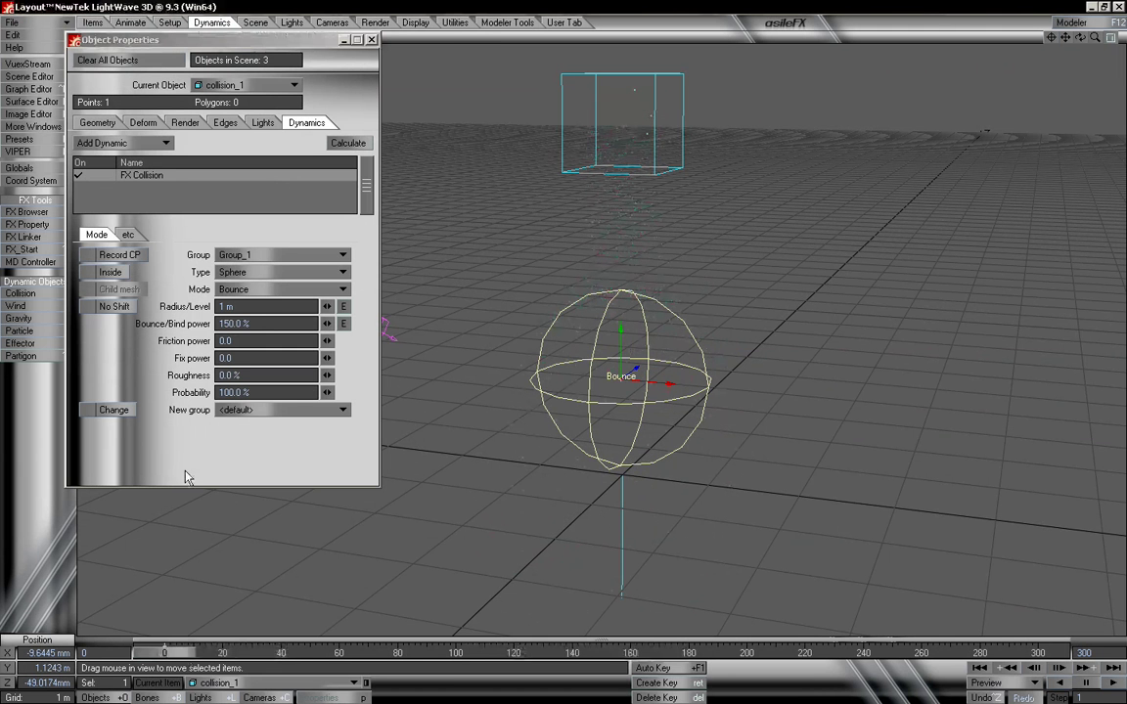
# Try Probability values of 50% and 20% on collision_1, previewing the bouncing particles with each value
pyautogui.click(268, 394)
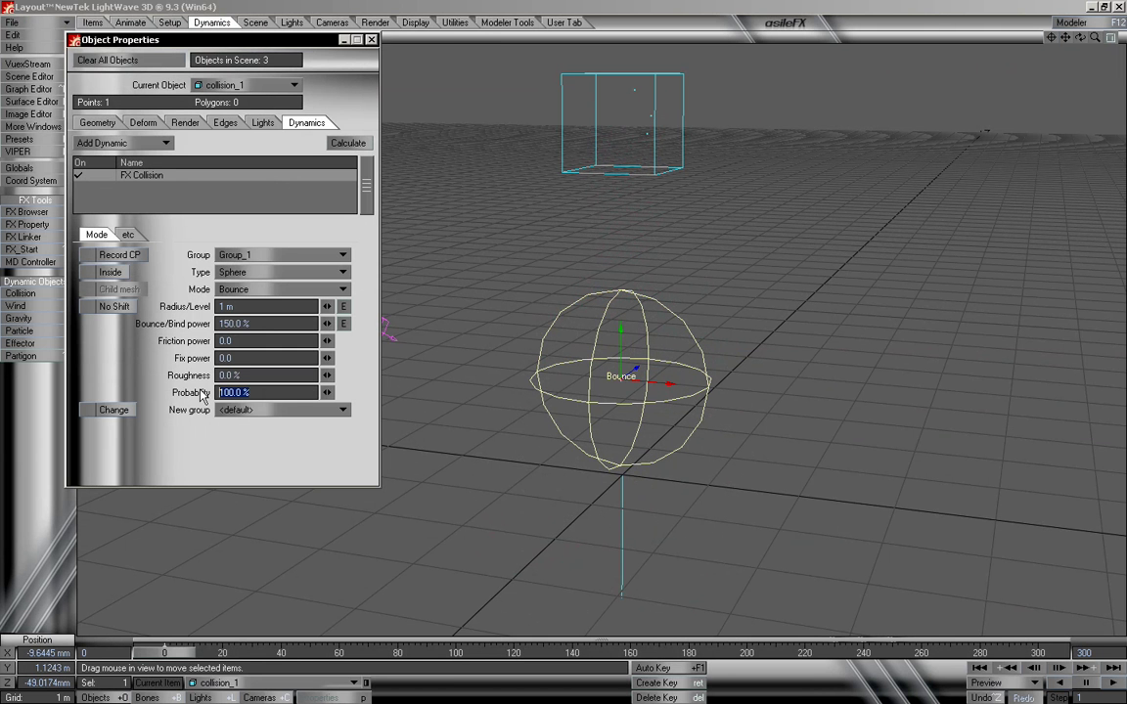
pyautogui.click(172, 654)
pyautogui.moveTo(181, 653); pyautogui.dragTo(147, 654)
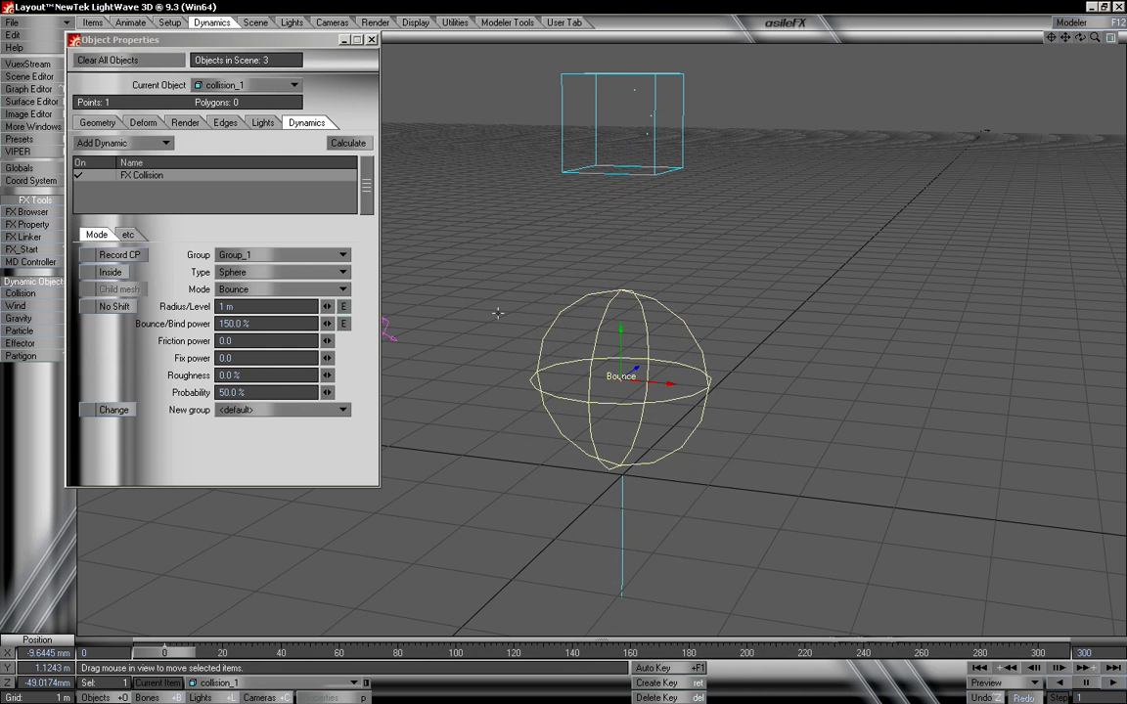
pyautogui.click(272, 392)
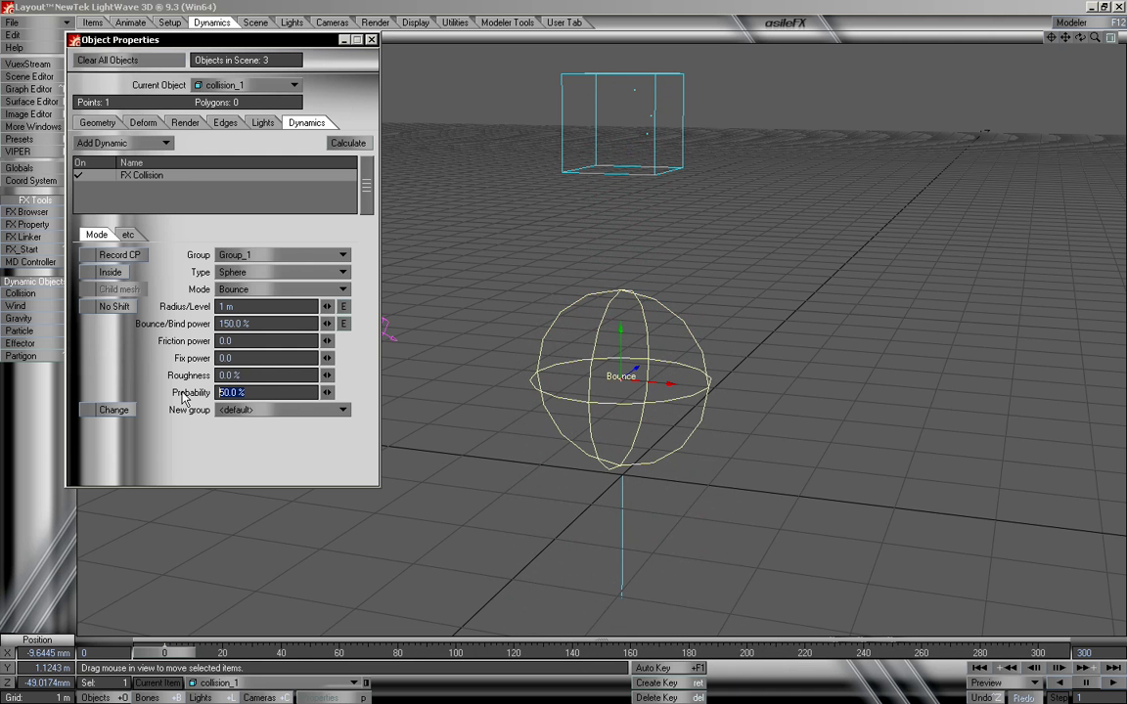
pyautogui.moveTo(165, 653)
pyautogui.mouseDown()
pyautogui.moveTo(722, 654)
pyautogui.moveTo(165, 653)
pyautogui.mouseUp()
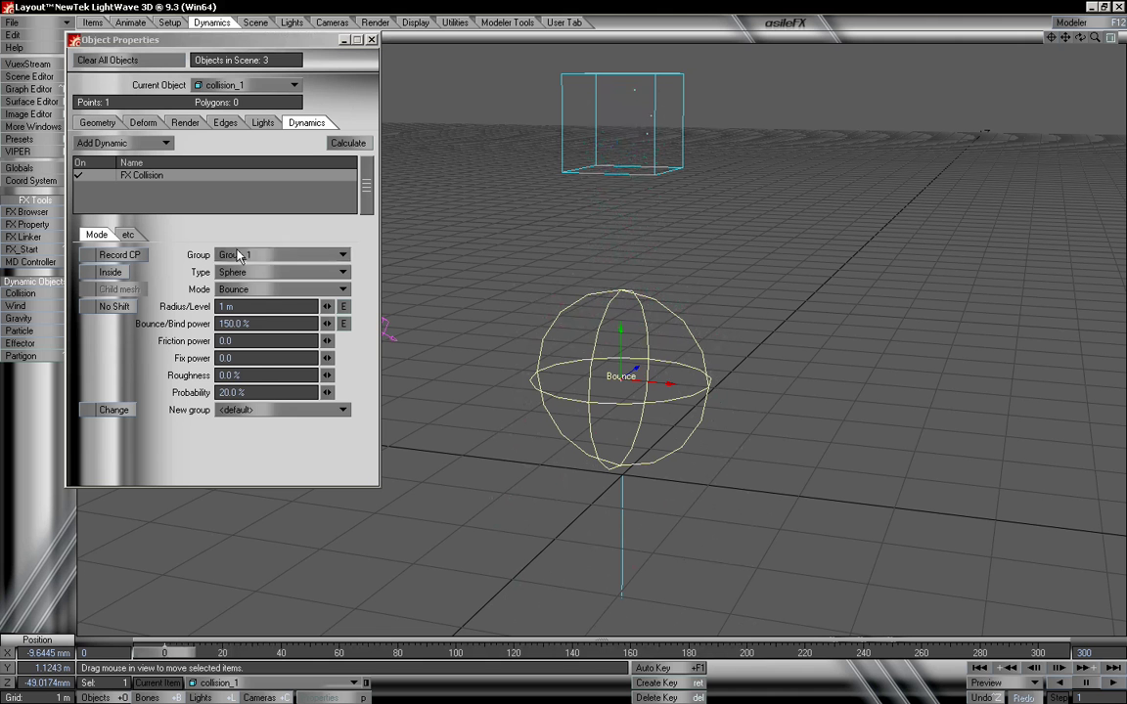
# Set the Bounce/Bind power of collision_1 to 100% and preview the particles passing through the sphere from close up
pyautogui.click(233, 324)
pyautogui.write('100')
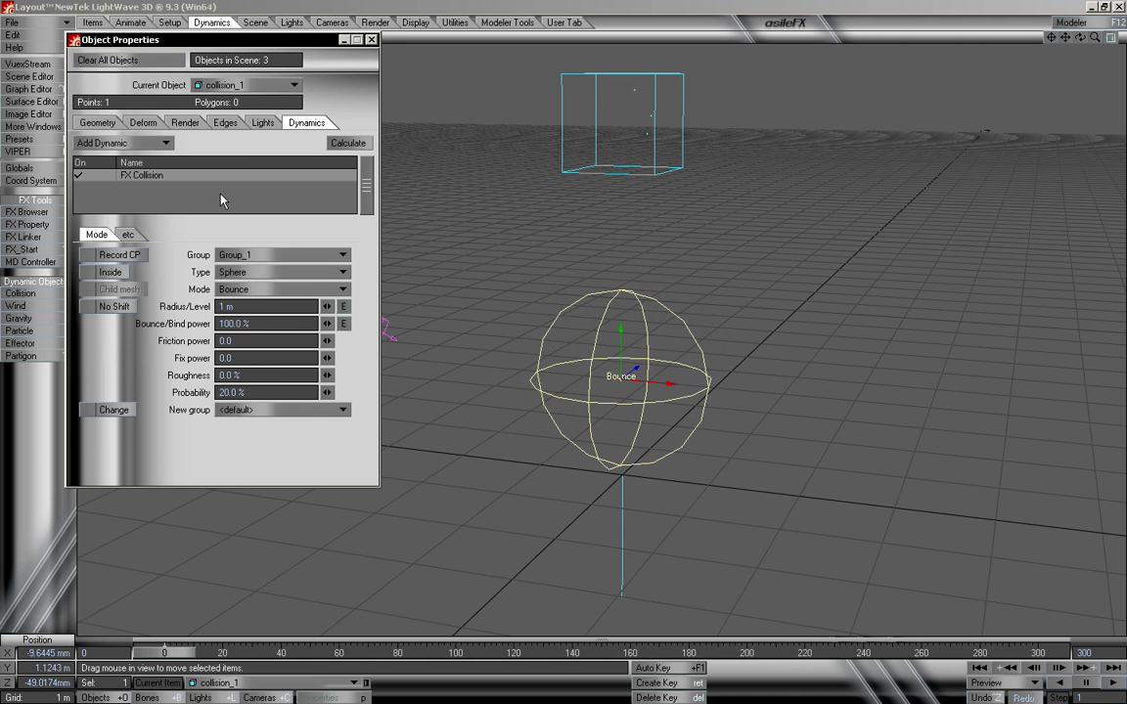
pyautogui.moveTo(180, 657); pyautogui.dragTo(535, 657)
pyautogui.moveTo(1095, 39)
pyautogui.mouseDown()
pyautogui.moveTo(1123, 39)
pyautogui.moveTo(1071, 21)
pyautogui.moveTo(1079, 41)
pyautogui.mouseUp()
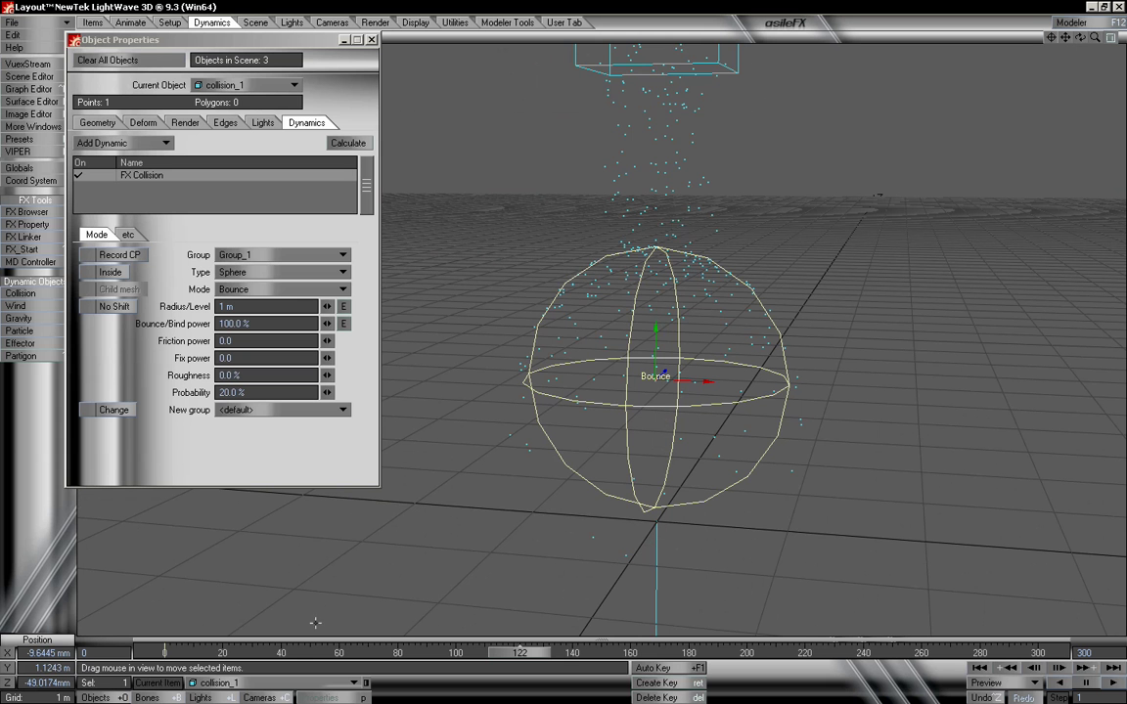
pyautogui.moveTo(554, 657); pyautogui.dragTo(163, 652)
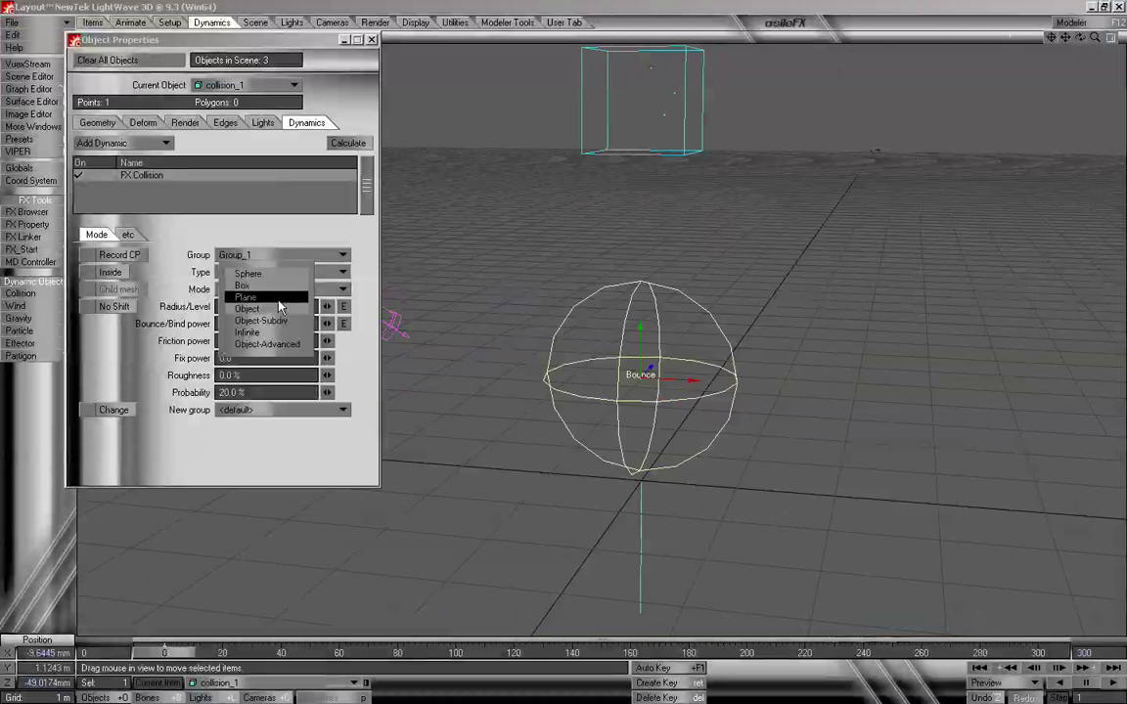
# Change the collision type of collision_1 to Plane and preview the particles hitting the plane
pyautogui.click(252, 297)
pyautogui.moveTo(183, 655); pyautogui.dragTo(463, 653)
pyautogui.moveTo(1080, 38); pyautogui.dragTo(565, 345)
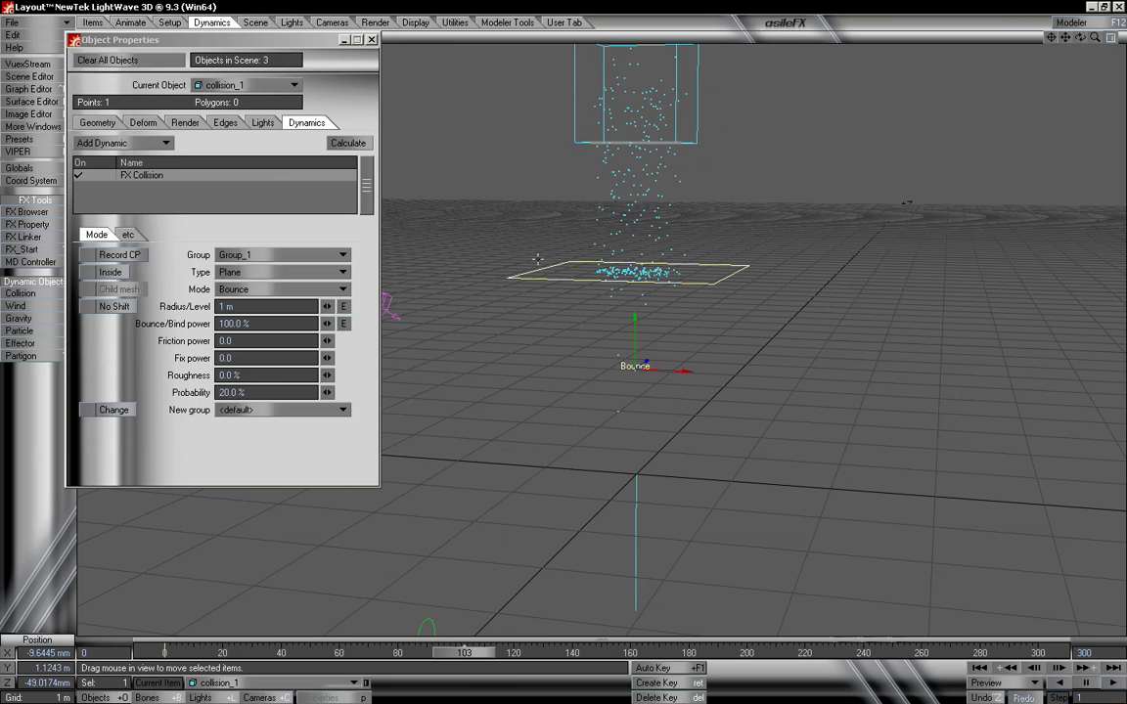
pyautogui.moveTo(479, 664); pyautogui.dragTo(164, 665)
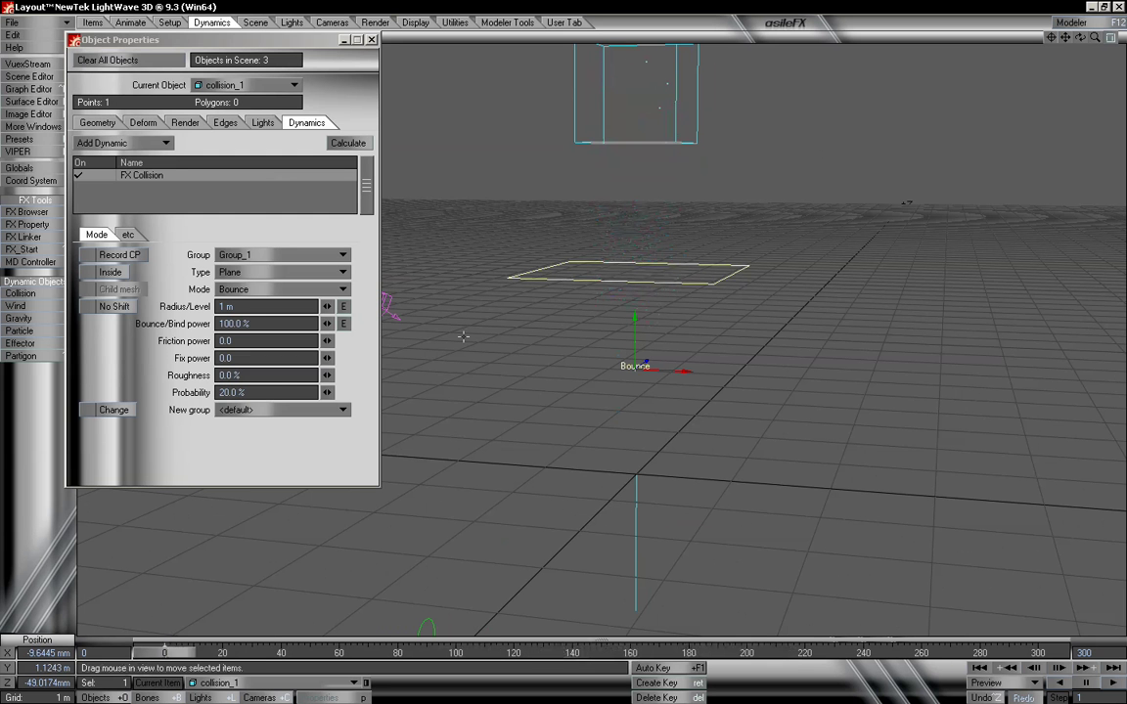
# Set the Probability of collision_1 to 100% and preview the particles bouncing off the plane from a higher viewpoint
pyautogui.click(279, 391)
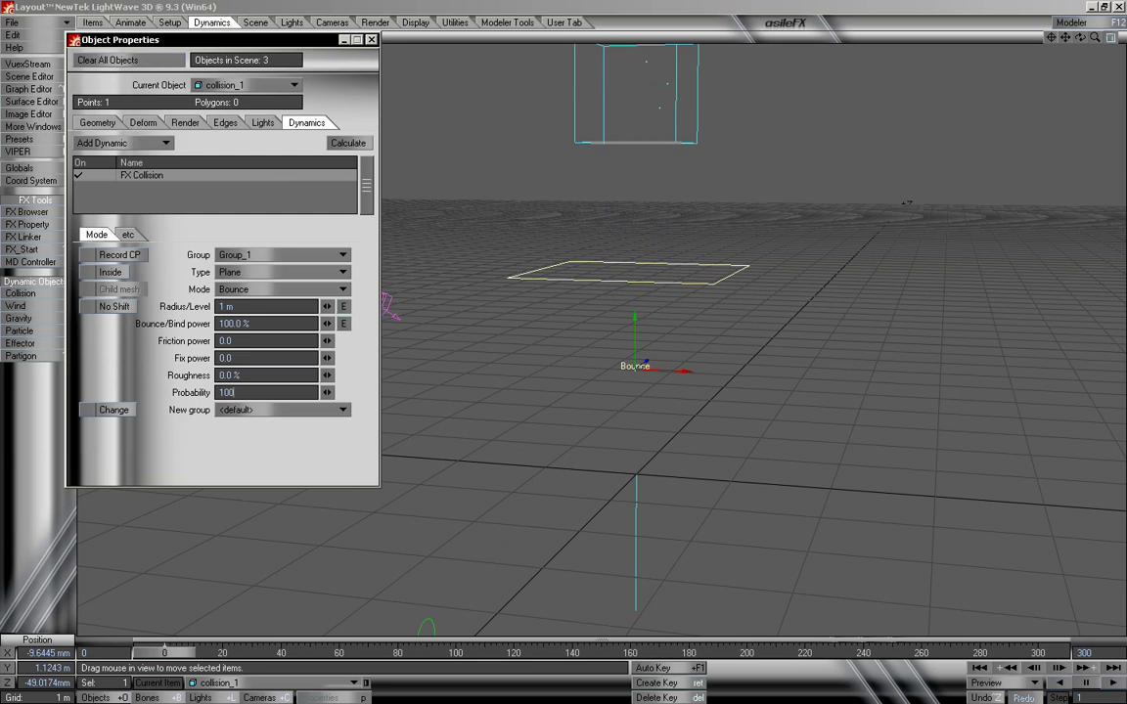
pyautogui.moveTo(174, 664)
pyautogui.mouseDown()
pyautogui.moveTo(991, 654)
pyautogui.moveTo(164, 653)
pyautogui.moveTo(1045, 654)
pyautogui.moveTo(168, 653)
pyautogui.mouseUp()
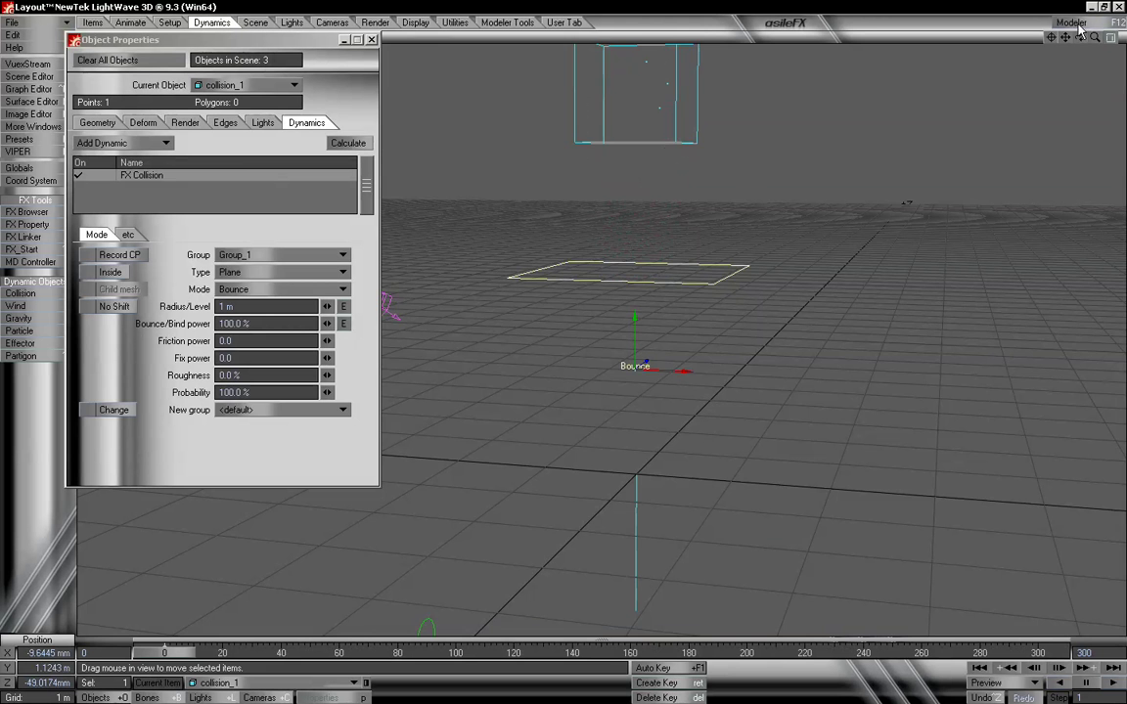
pyautogui.moveTo(1081, 41); pyautogui.dragTo(1080, 94)
pyautogui.moveTo(696, 234); pyautogui.dragTo(696, 283, button='right')
pyautogui.moveTo(725, 331); pyautogui.dragTo(725, 313, button='right')
pyautogui.moveTo(164, 654)
pyautogui.mouseDown()
pyautogui.moveTo(580, 654)
pyautogui.moveTo(165, 654)
pyautogui.mouseUp()
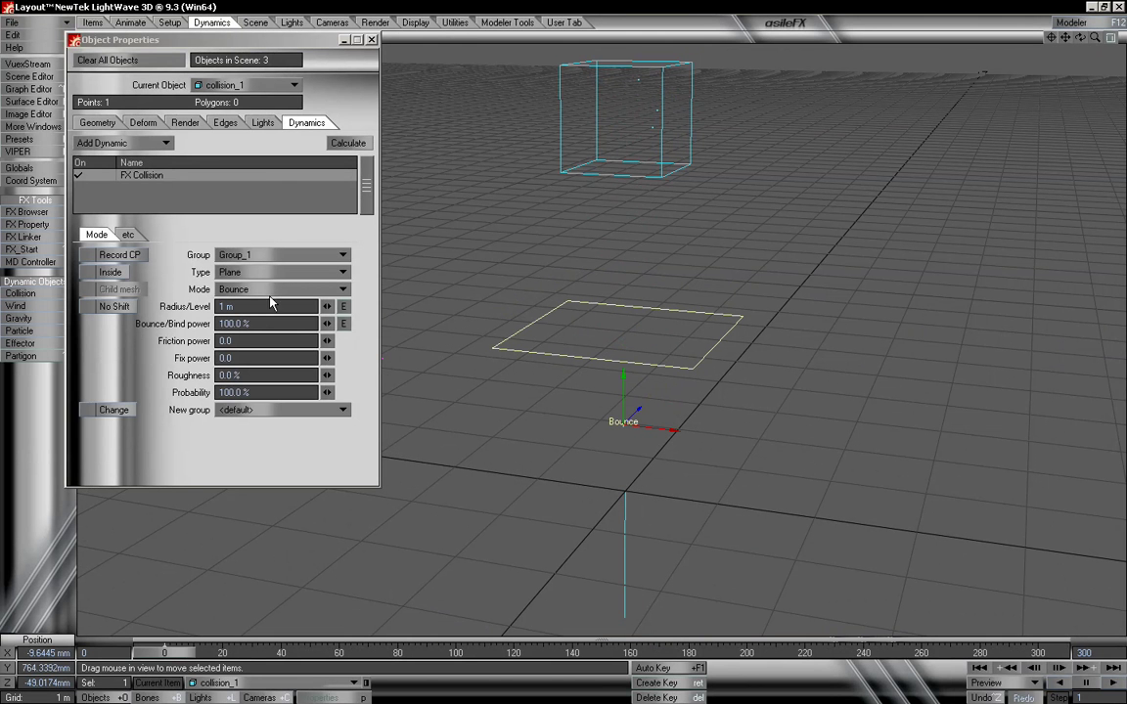
# Set the Bounce/Bind power of the plane collision to 150% and preview the bounce over the timeline
pyautogui.click(256, 275)
pyautogui.click(237, 273)
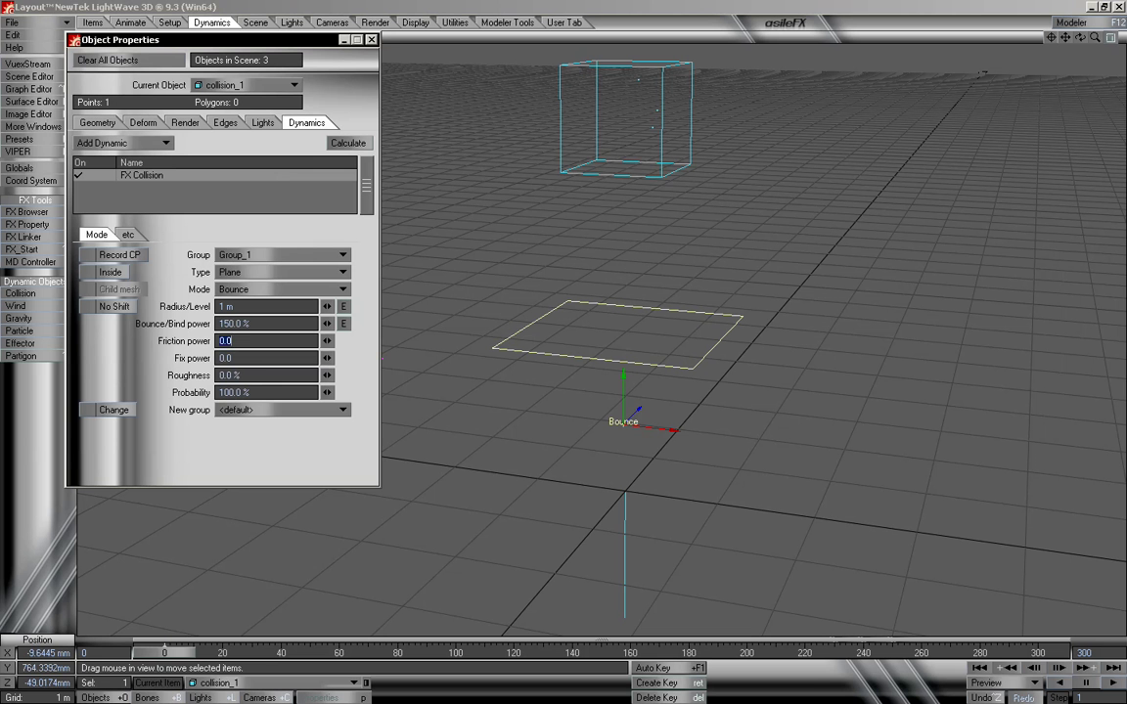
pyautogui.moveTo(187, 653); pyautogui.dragTo(151, 653)
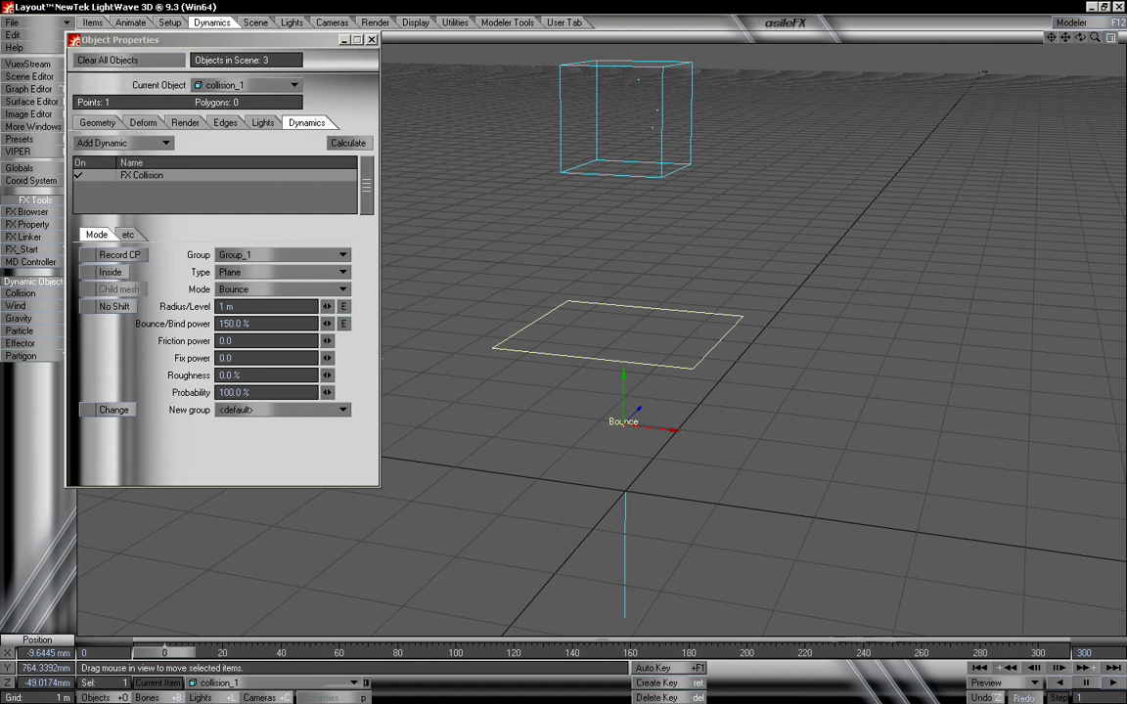
# Preview the plane collision with a Roughness of 25%, and raise the Roughness to 100% for another preview
pyautogui.click(247, 375)
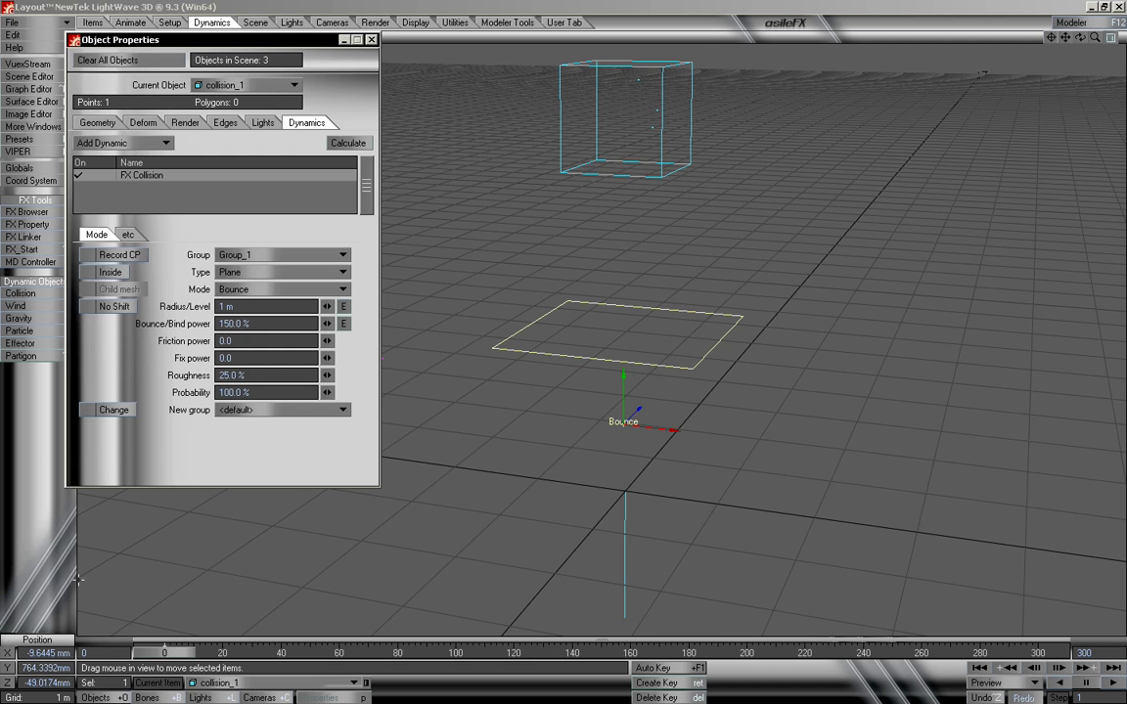
pyautogui.moveTo(159, 663)
pyautogui.mouseDown()
pyautogui.moveTo(1037, 652)
pyautogui.moveTo(164, 652)
pyautogui.mouseUp()
pyautogui.click(240, 375)
pyautogui.write('100')
pyautogui.moveTo(180, 658); pyautogui.dragTo(149, 653)
# Change the collision type of collision_1 to Sphere and preview the rough bounce over the timeline
pyautogui.click(236, 273)
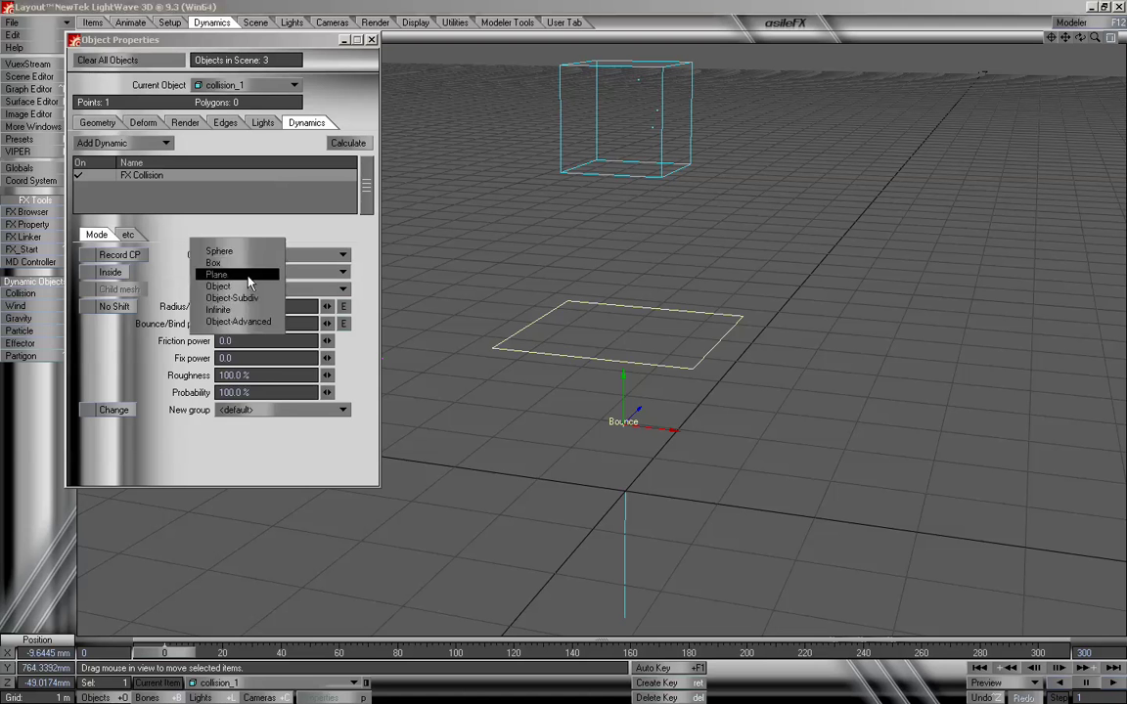
pyautogui.click(221, 251)
pyautogui.moveTo(164, 663)
pyautogui.mouseDown()
pyautogui.moveTo(989, 654)
pyautogui.moveTo(112, 653)
pyautogui.moveTo(601, 653)
pyautogui.moveTo(165, 654)
pyautogui.mouseUp()
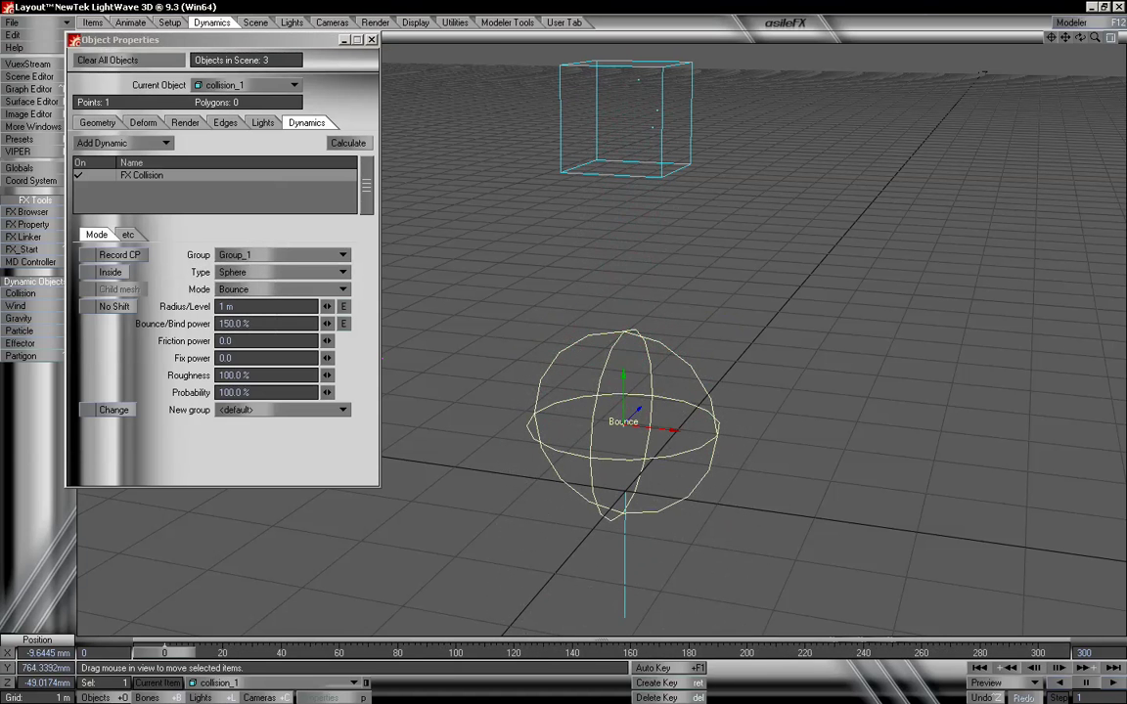
# Set the Bounce/Bind power of collision_1 to 100%, and preview the rough bounce with the Sphere and Plane collision types
pyautogui.click(235, 324)
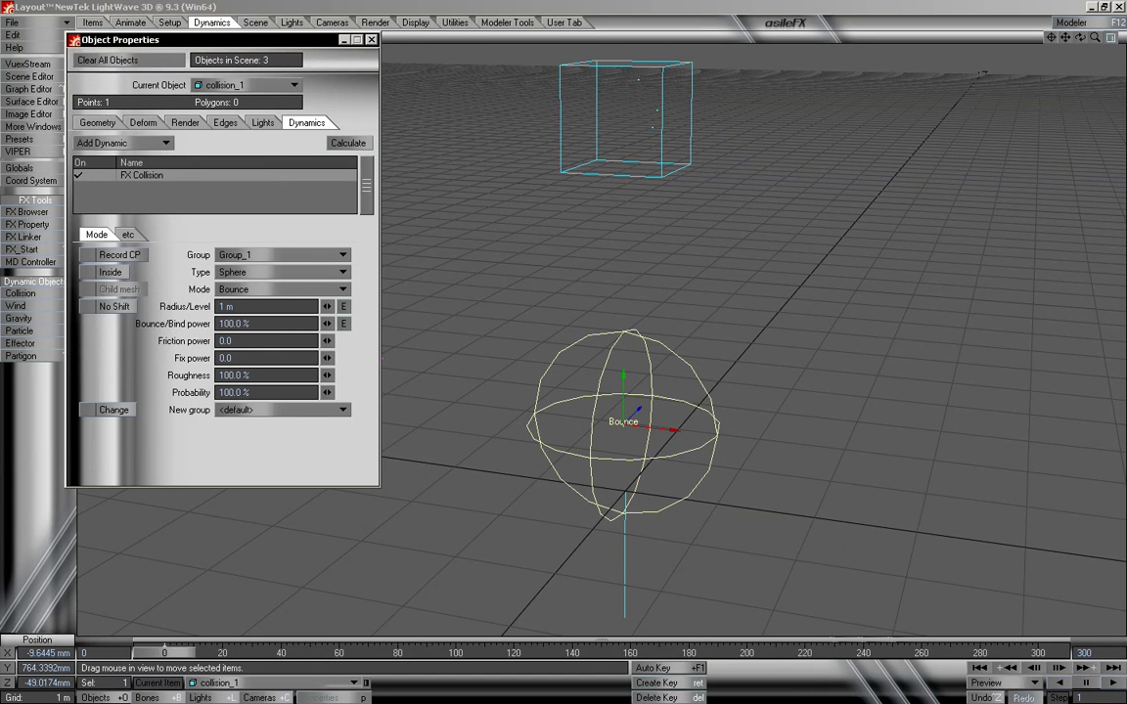
pyautogui.moveTo(189, 653); pyautogui.dragTo(165, 653)
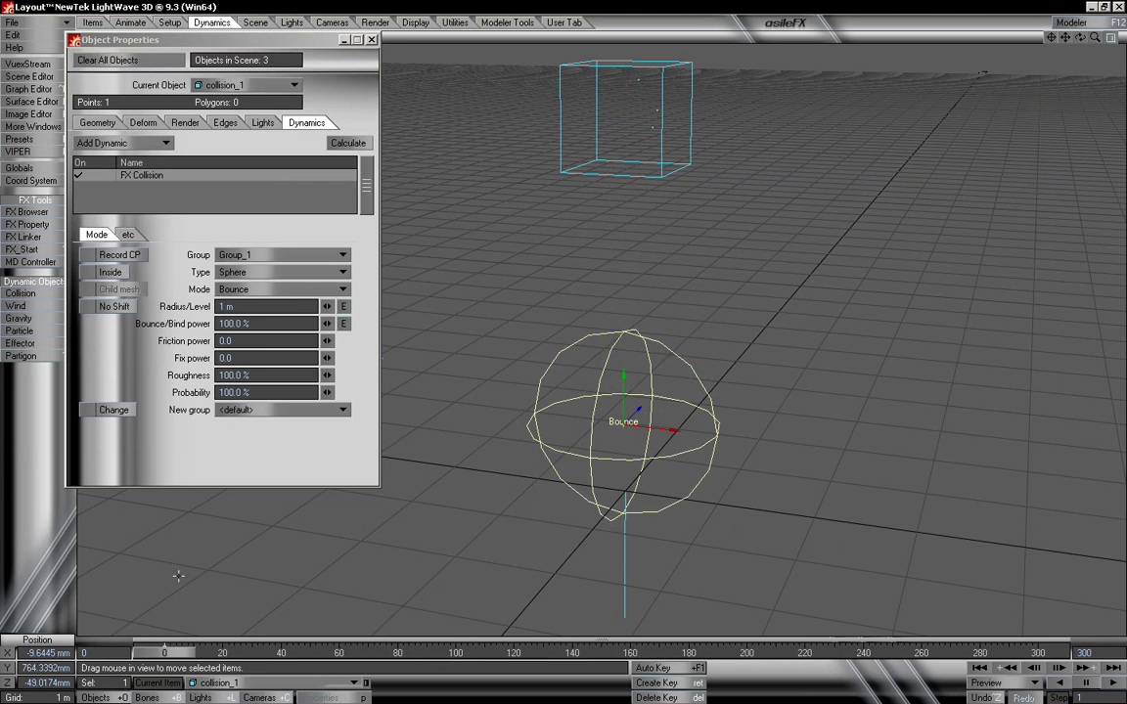
pyautogui.click(235, 272)
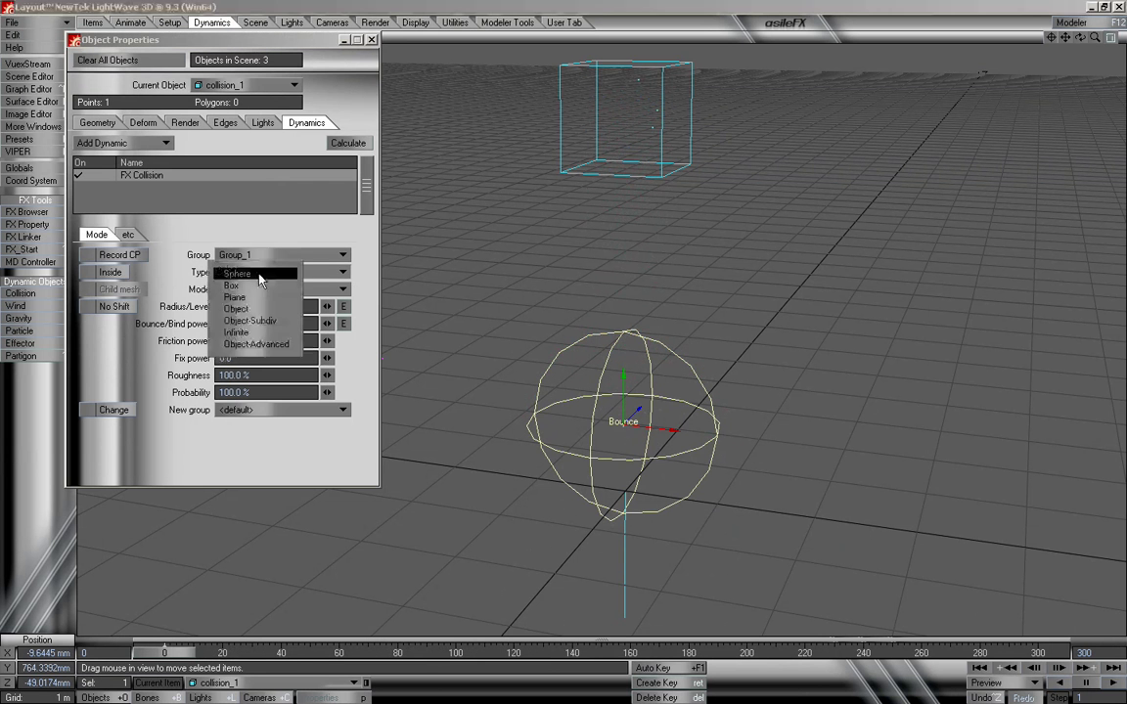
pyautogui.click(235, 286)
pyautogui.moveTo(172, 652)
pyautogui.mouseDown()
pyautogui.moveTo(871, 652)
pyautogui.moveTo(229, 653)
pyautogui.moveTo(179, 641)
pyautogui.mouseUp()
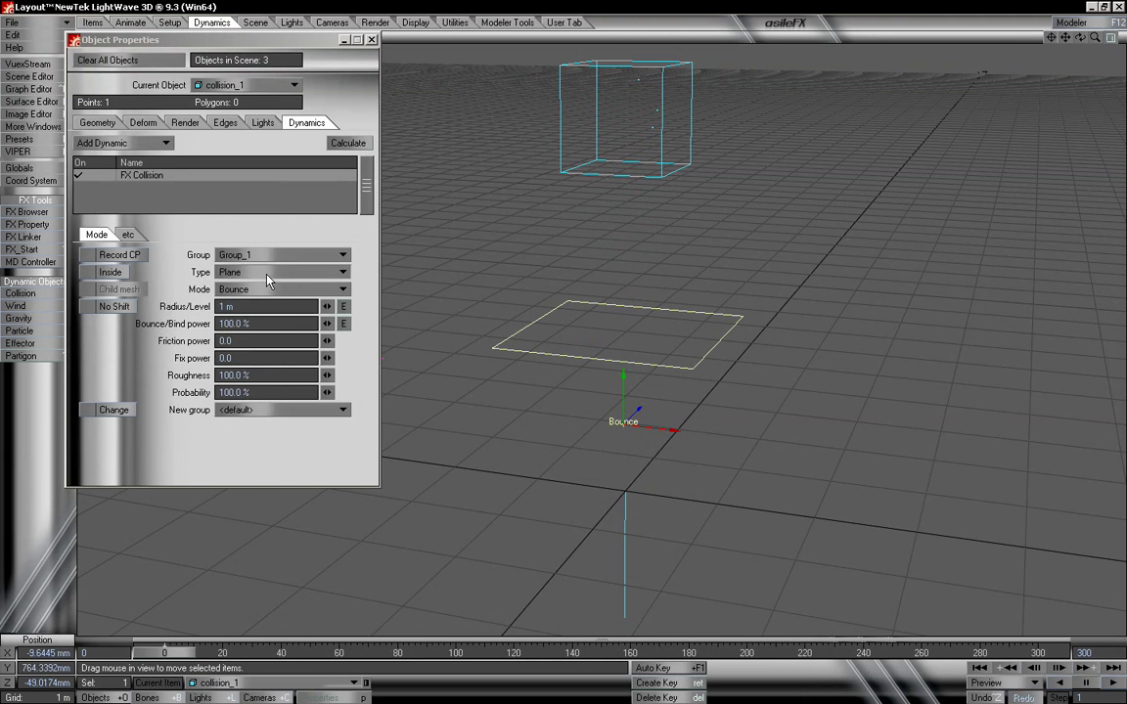
# Change the collision type back to Sphere with a Roughness of 0% and preview the bounce
pyautogui.click(263, 271)
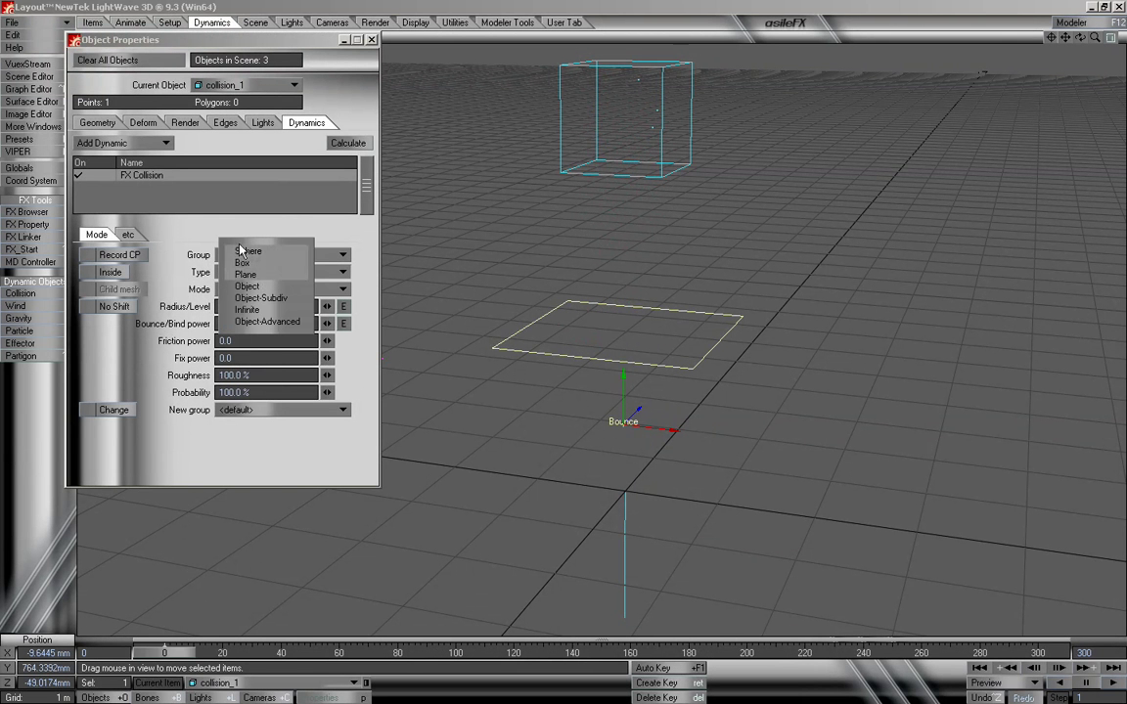
pyautogui.click(260, 253)
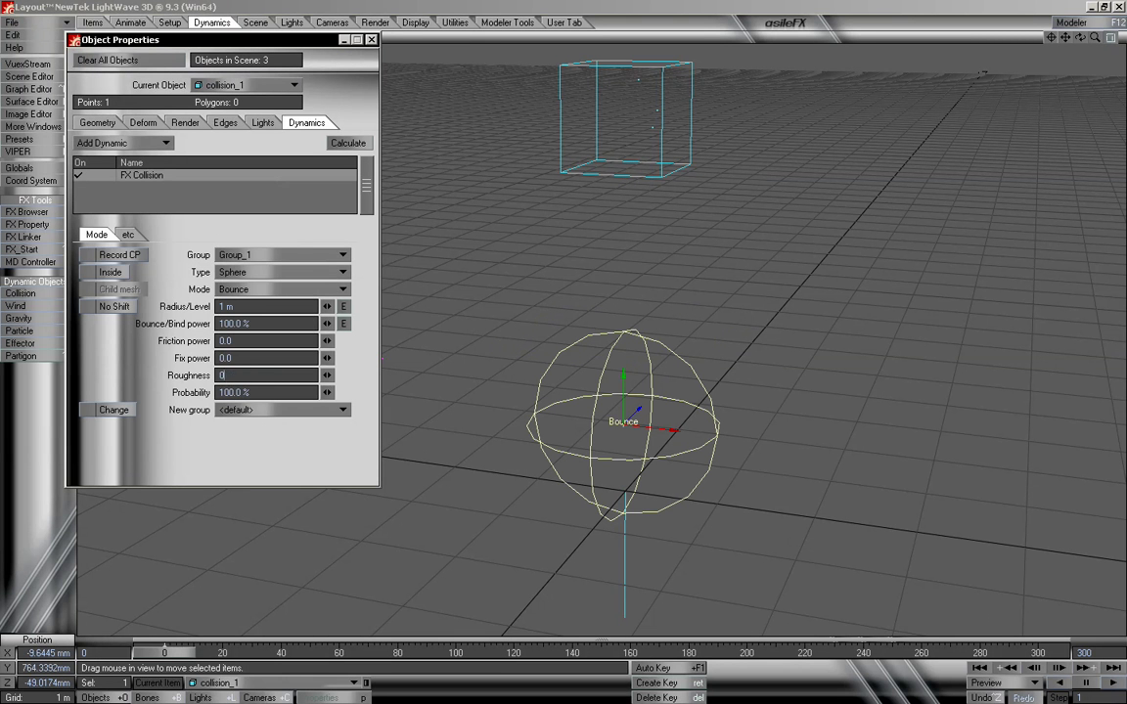
pyautogui.moveTo(181, 655)
pyautogui.mouseDown()
pyautogui.moveTo(680, 655)
pyautogui.moveTo(192, 654)
pyautogui.mouseUp()
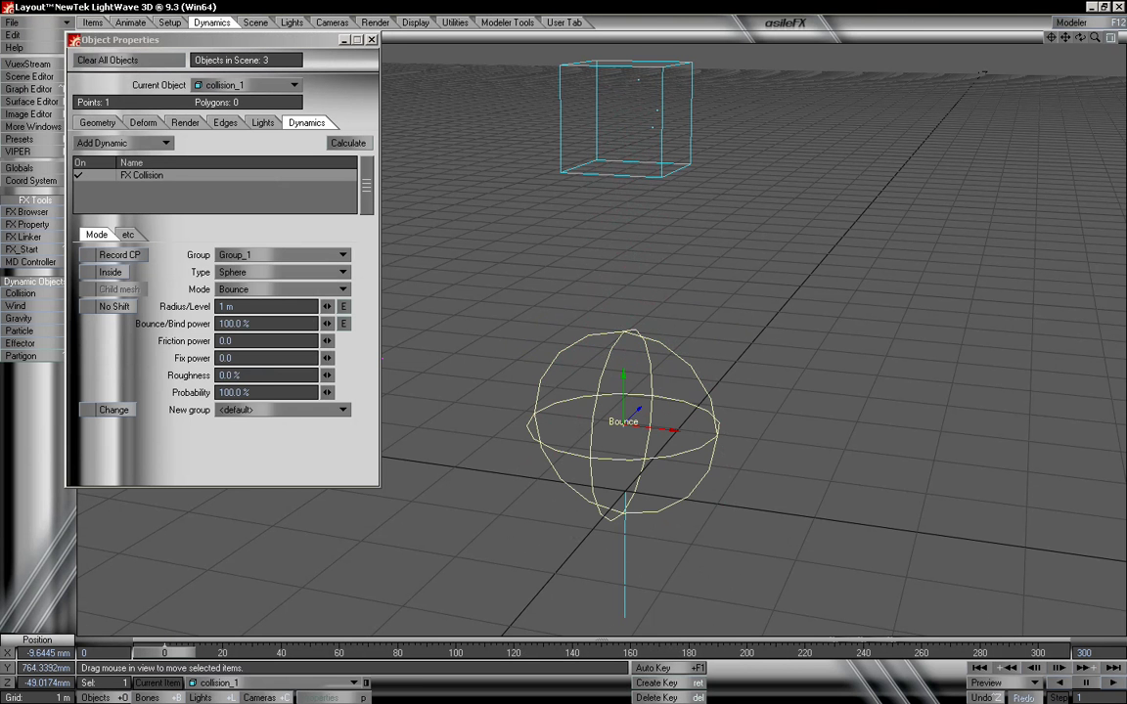
# Preview the sphere collision with a Friction power of 10, and raise the Friction power to 50 for another preview
pyautogui.moveTo(1066, 40)
pyautogui.mouseDown()
pyautogui.moveTo(1067, 60)
pyautogui.moveTo(1067, 7)
pyautogui.moveTo(1066, 34)
pyautogui.mouseUp()
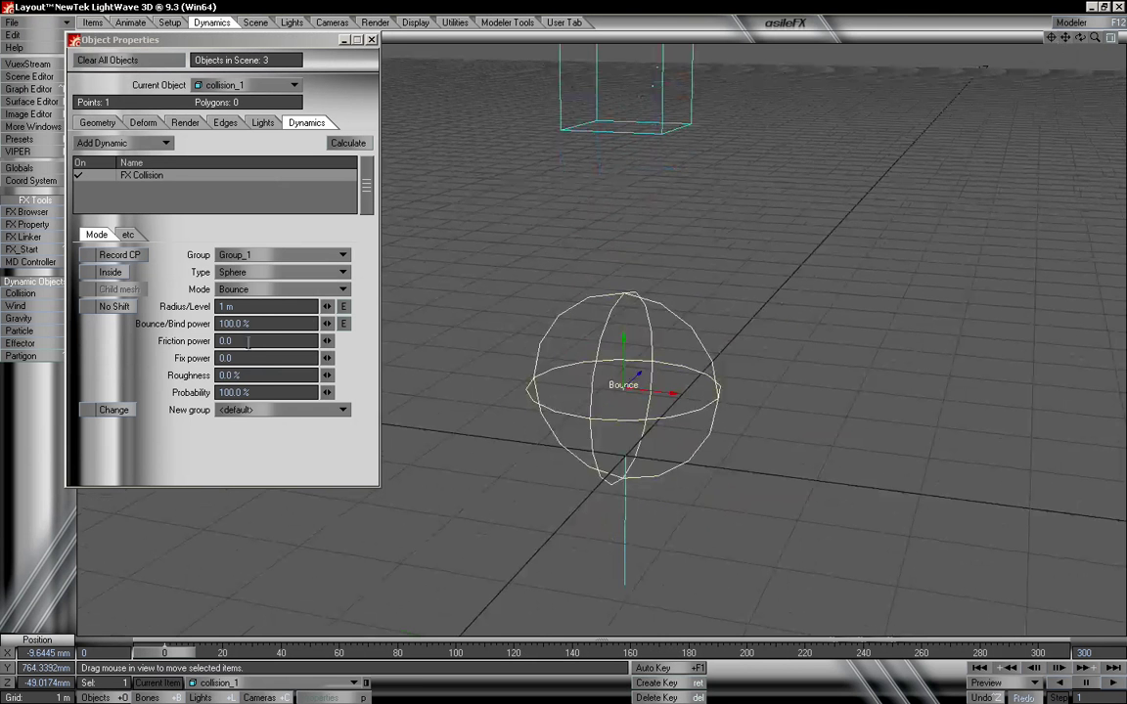
pyautogui.click(288, 341)
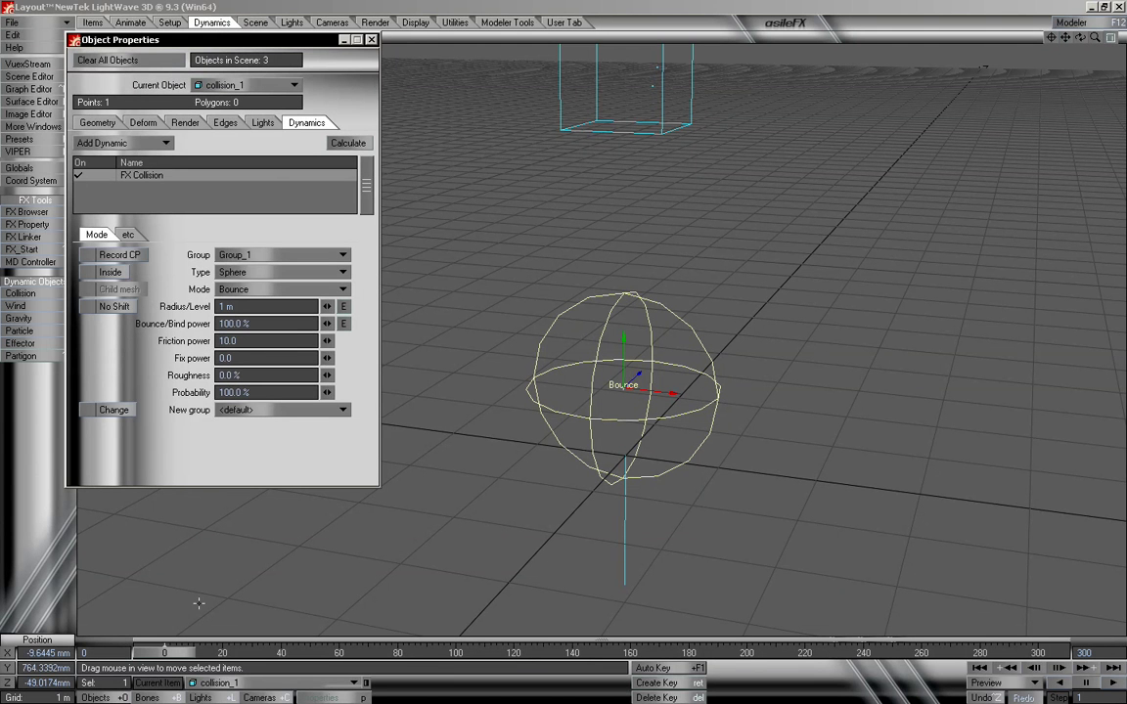
pyautogui.moveTo(177, 655); pyautogui.dragTo(148, 653)
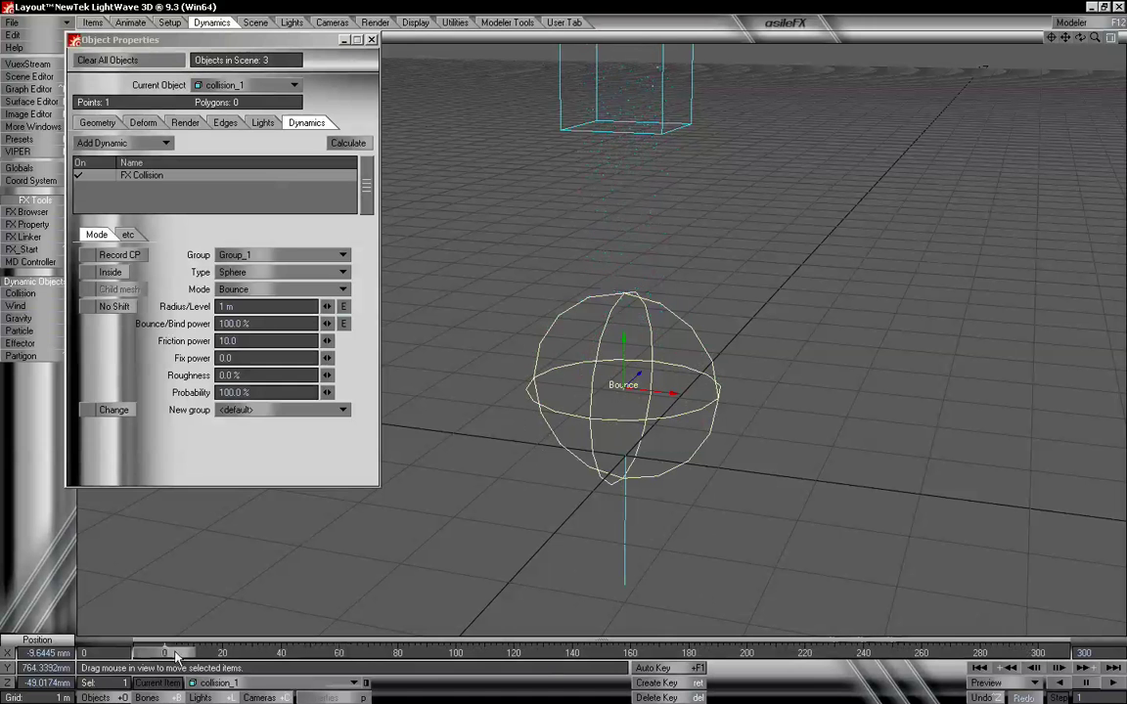
pyautogui.click(256, 339)
pyautogui.write('50')
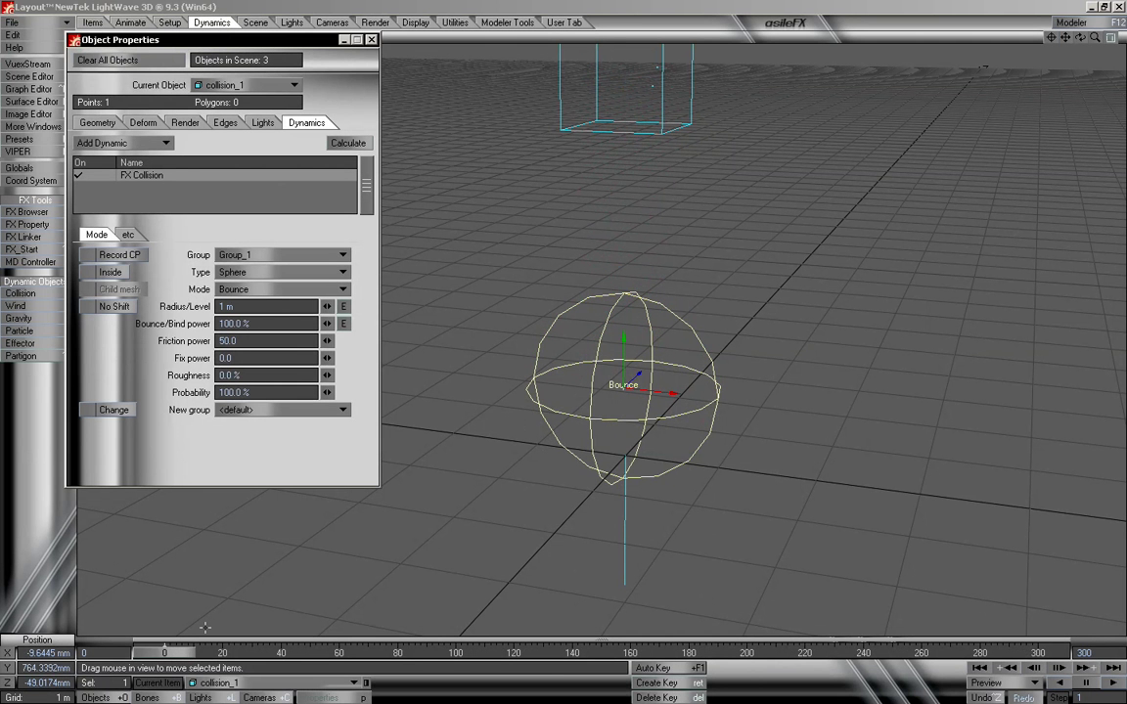
pyautogui.moveTo(166, 654)
pyautogui.mouseDown()
pyautogui.moveTo(1047, 654)
pyautogui.moveTo(168, 654)
pyautogui.mouseUp()
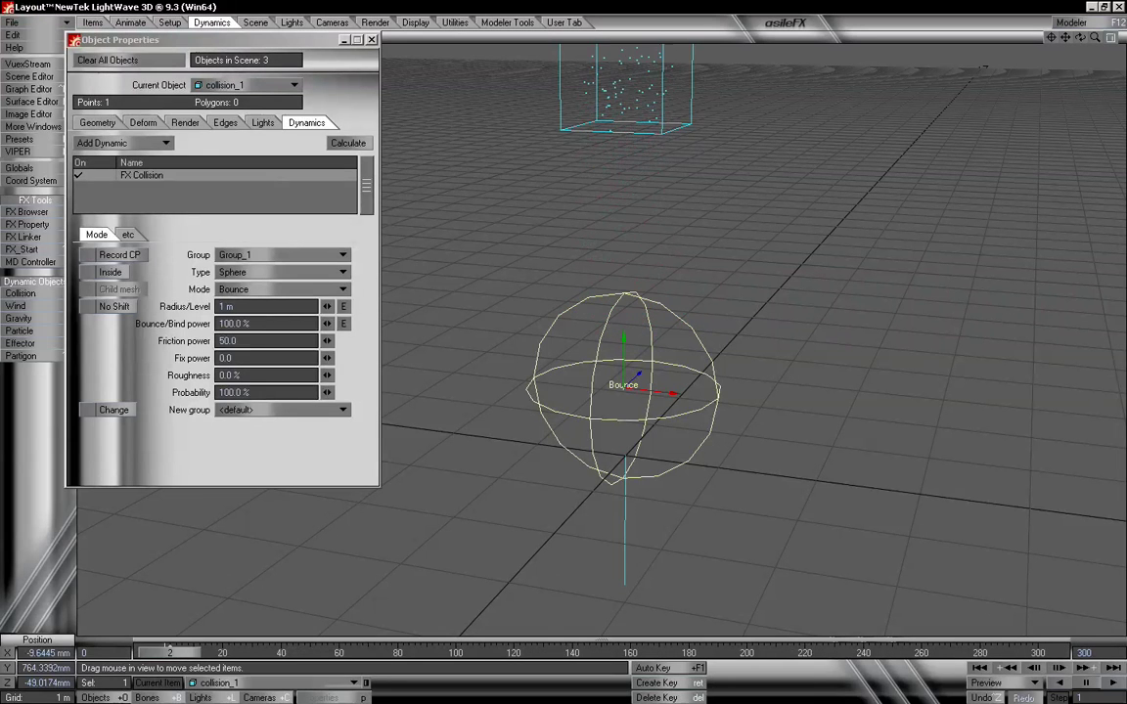
# Reset the Friction power to 0, and preview the sphere collision with Fix power values of 50 and 5
pyautogui.click(256, 341)
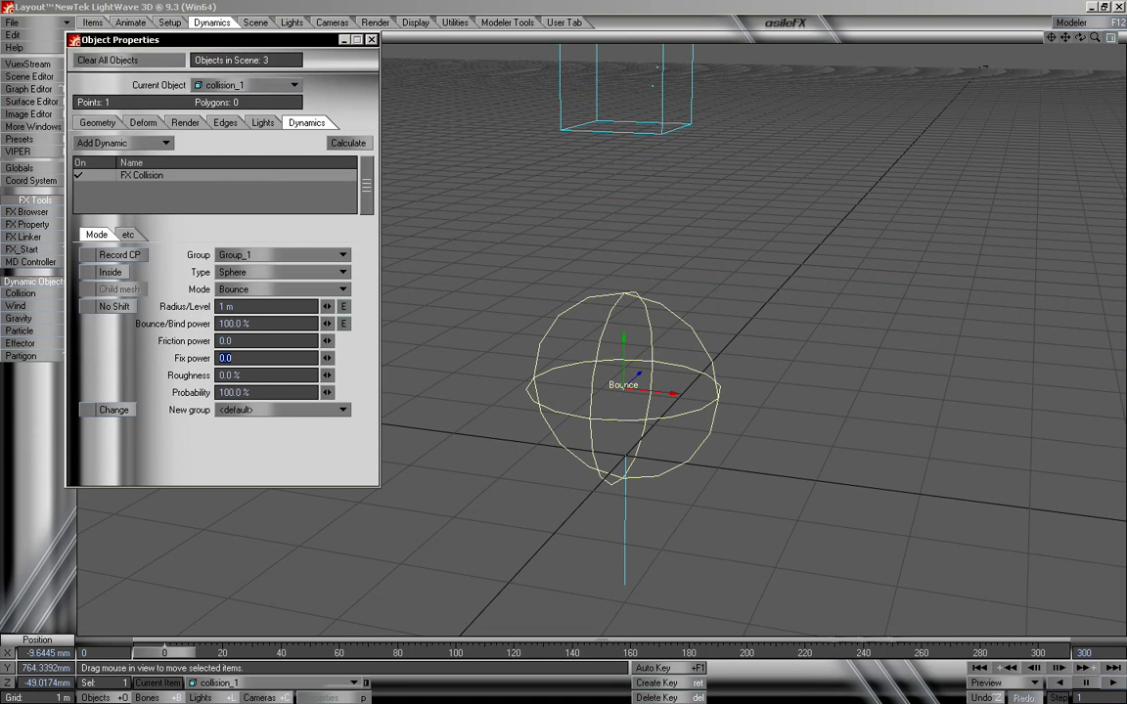
pyautogui.write('50')
pyautogui.press('Tab')
pyautogui.moveTo(186, 652)
pyautogui.mouseDown()
pyautogui.moveTo(1051, 654)
pyautogui.moveTo(164, 653)
pyautogui.mouseUp()
pyautogui.click(235, 359)
pyautogui.moveTo(166, 661)
pyautogui.mouseDown()
pyautogui.moveTo(1033, 653)
pyautogui.moveTo(164, 653)
pyautogui.mouseUp()
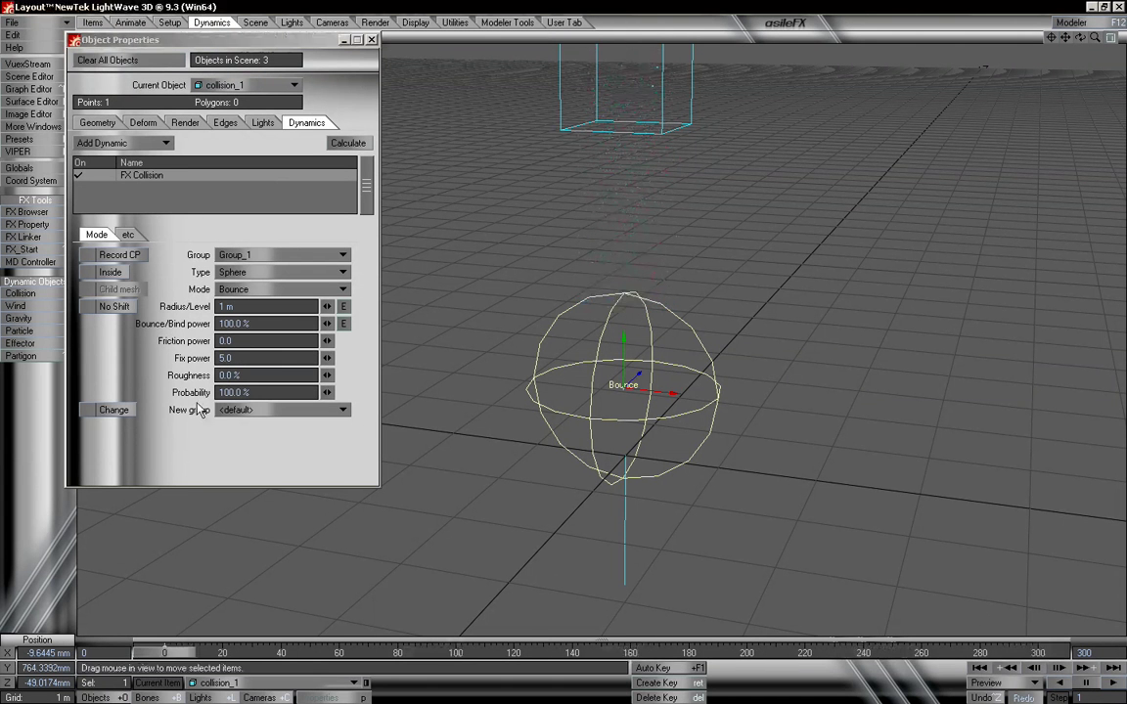
# Lower the Fix power of the sphere collision to 1 and preview the particles over the timeline
pyautogui.moveTo(239, 358); pyautogui.dragTo(198, 359)
pyautogui.write('1')
pyautogui.press('Tab')
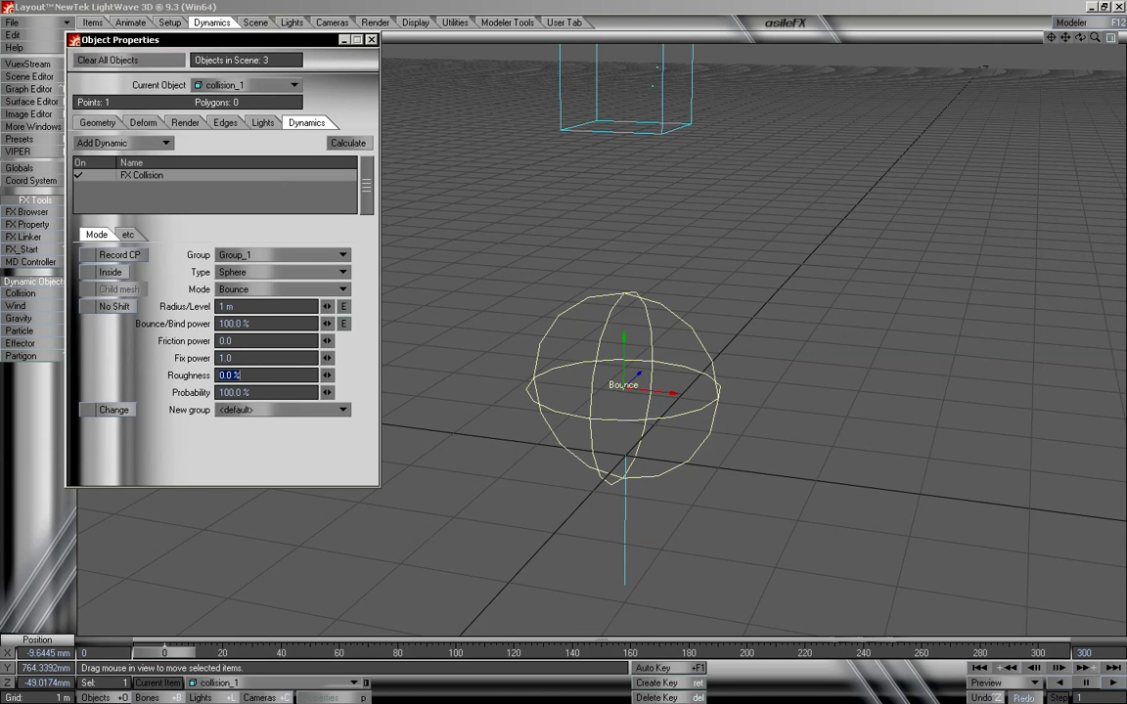
pyautogui.moveTo(165, 653)
pyautogui.mouseDown()
pyautogui.moveTo(1018, 653)
pyautogui.moveTo(161, 653)
pyautogui.mouseUp()
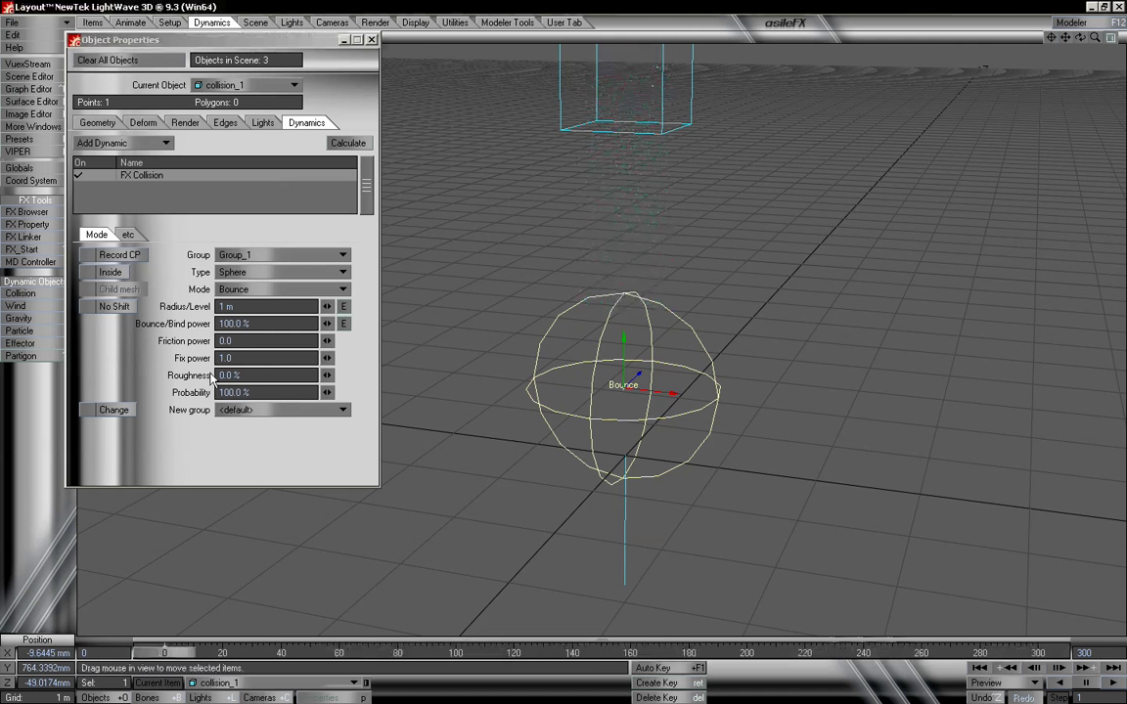
# Preview the sphere collision with a Friction power of 20, and lower the Fix power to 0.02 for another preview
pyautogui.click(234, 340)
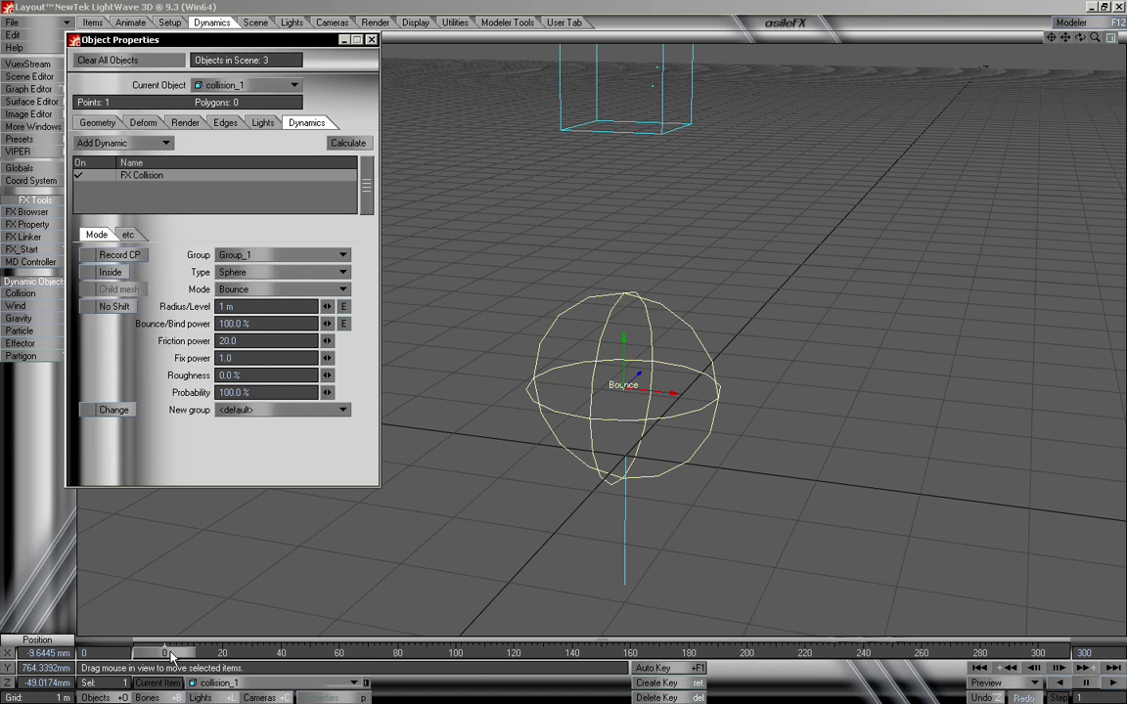
pyautogui.moveTo(162, 652)
pyautogui.mouseDown()
pyautogui.moveTo(1027, 653)
pyautogui.moveTo(163, 652)
pyautogui.mouseUp()
pyautogui.click(235, 358)
pyautogui.moveTo(166, 653); pyautogui.dragTo(344, 652)
pyautogui.moveTo(627, 653); pyautogui.dragTo(165, 530)
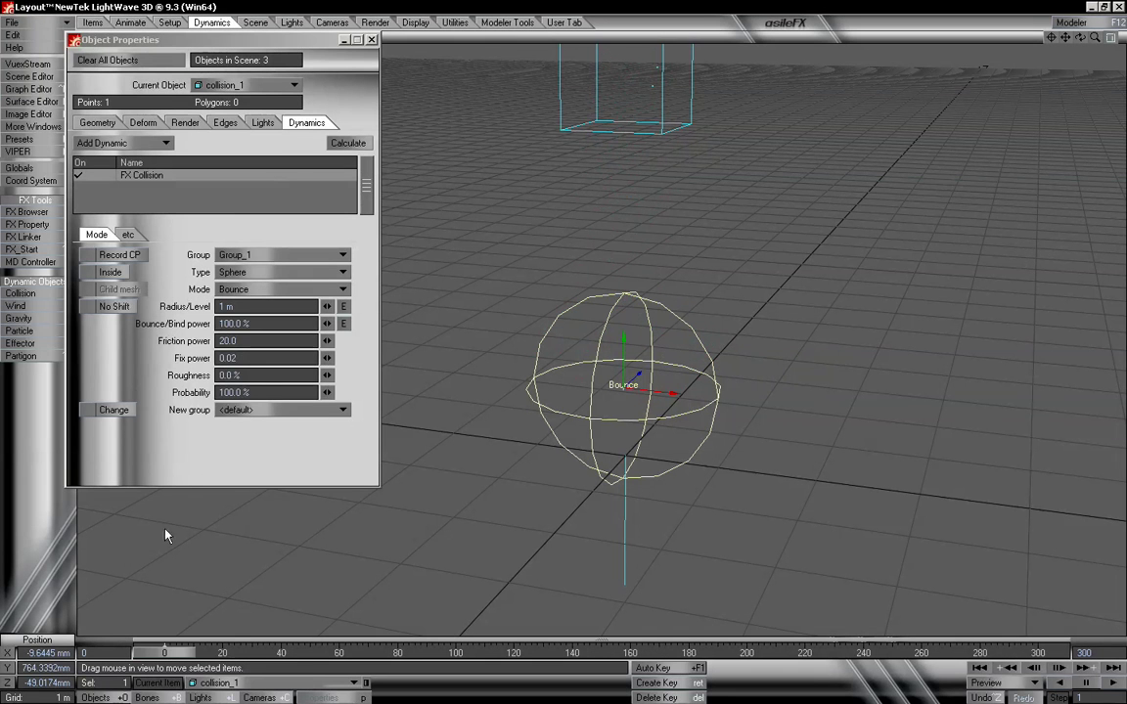
# Set the Fix power of the sphere collision to 0.1 and preview the particles over the timeline
pyautogui.click(245, 358)
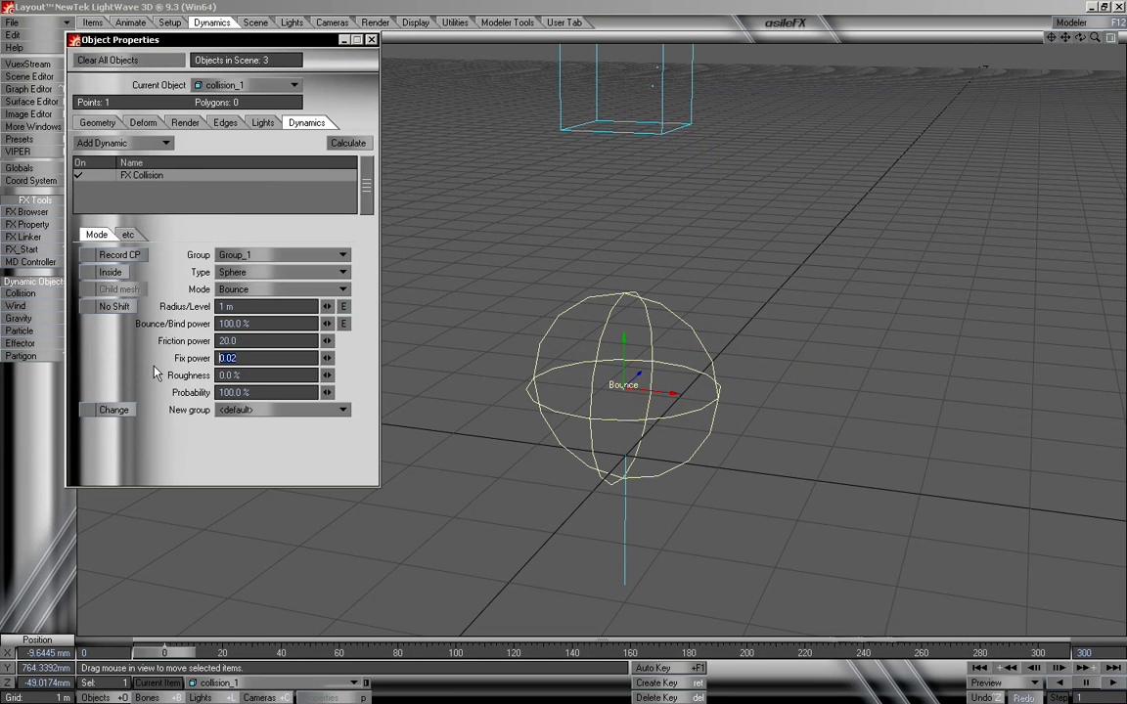
pyautogui.write('0.1')
pyautogui.press('Tab')
pyautogui.press('Tab')
pyautogui.moveTo(165, 653)
pyautogui.mouseDown()
pyautogui.moveTo(1047, 653)
pyautogui.moveTo(152, 653)
pyautogui.mouseUp()
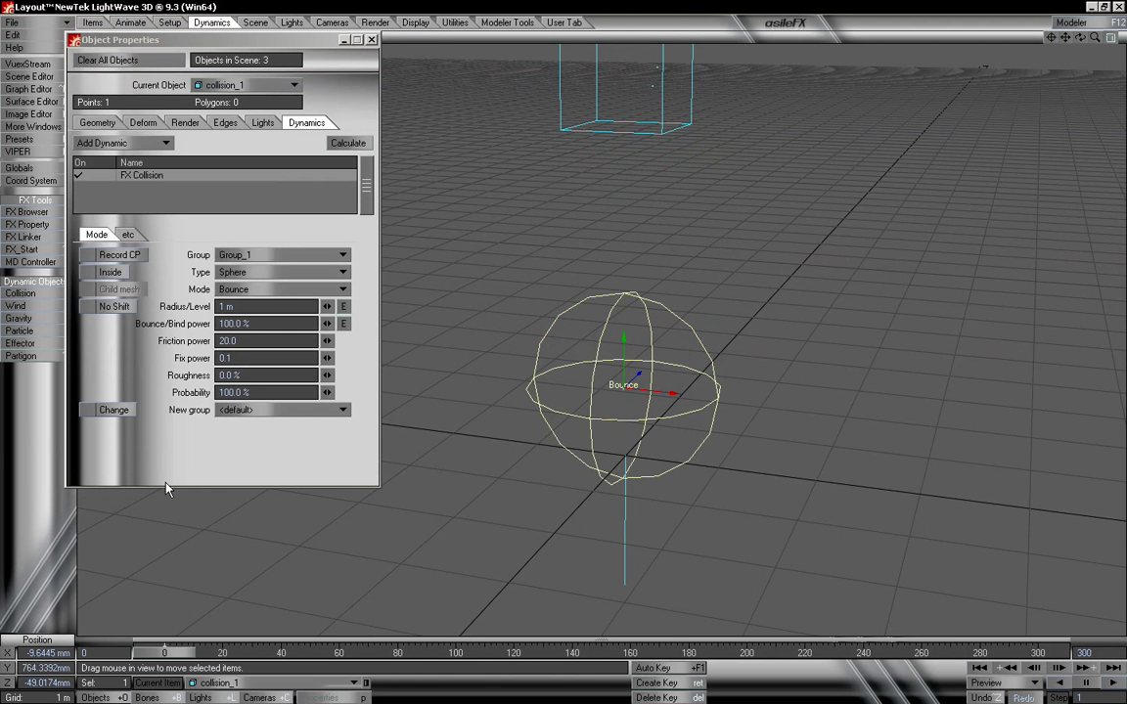
# Reset the Friction power to 0 for a preview of the sphere collision, and return the Fix power to 0
pyautogui.click(253, 341)
pyautogui.write('0')
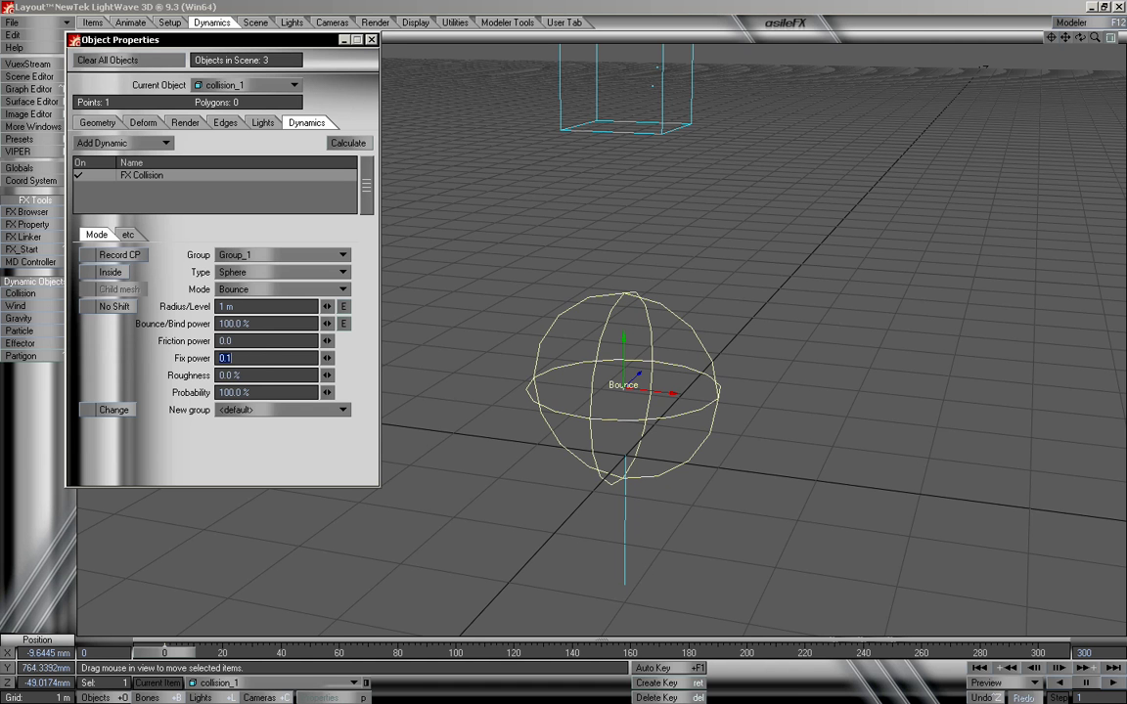
pyautogui.press('Tab')
pyautogui.moveTo(188, 656); pyautogui.dragTo(164, 654)
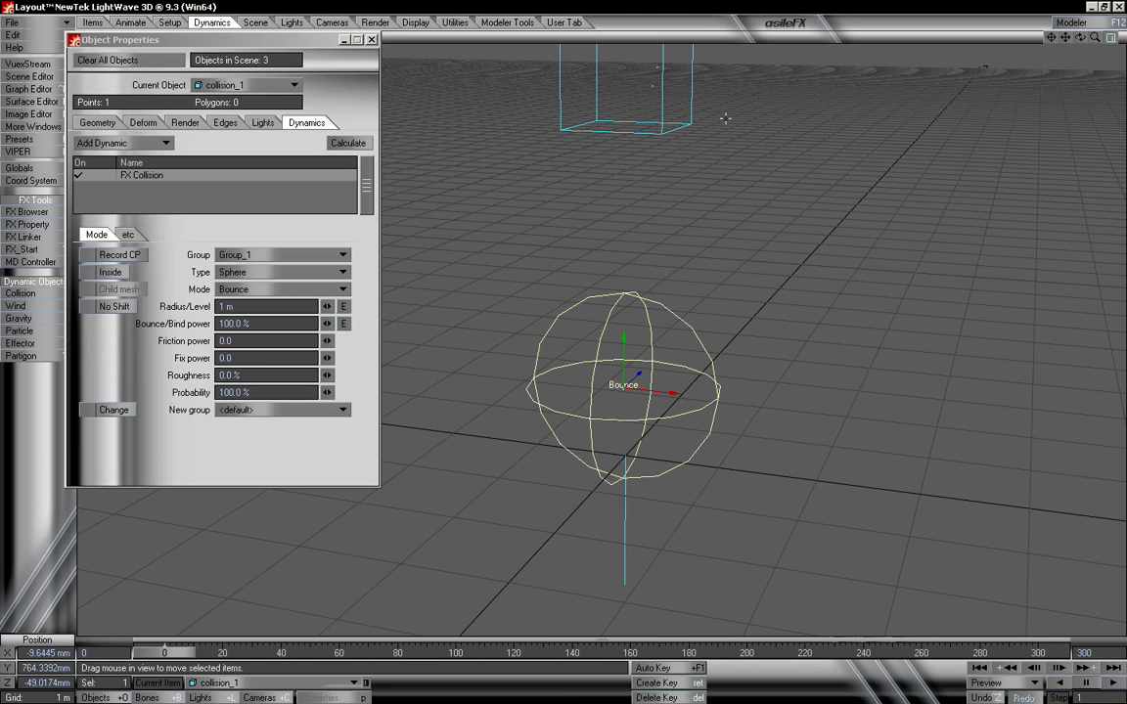
# Enable the Inside option of the sphere collision and compare the timeline previews with Inside on and off
pyautogui.click(112, 273)
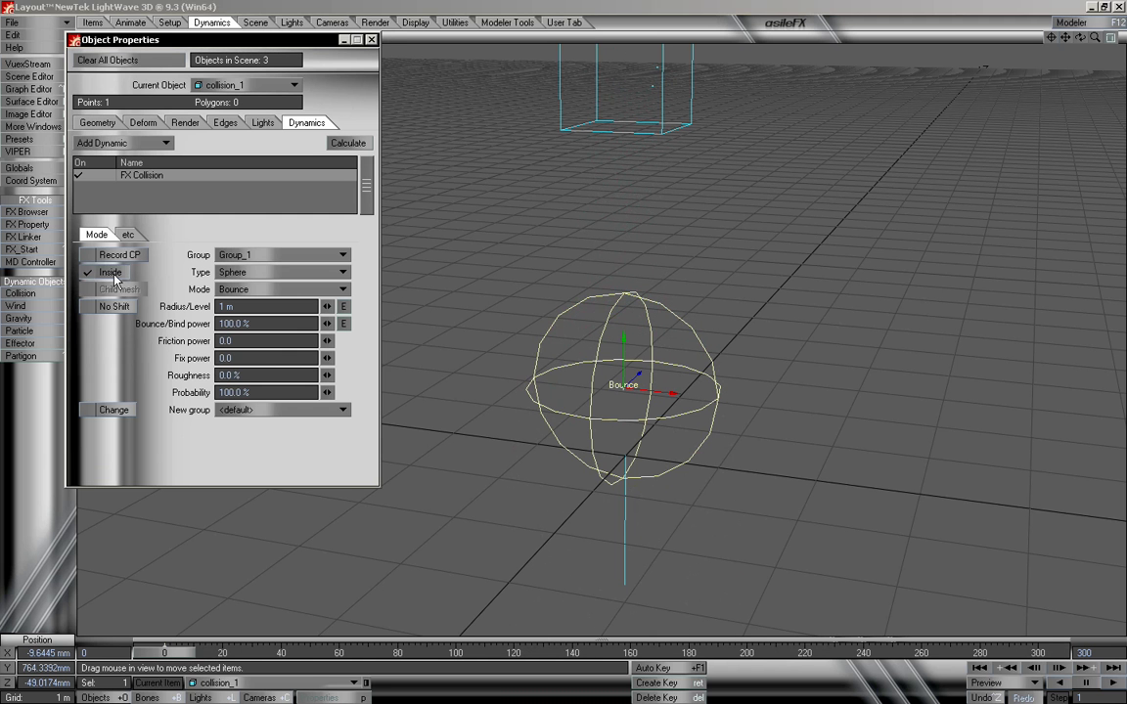
pyautogui.moveTo(165, 653)
pyautogui.mouseDown()
pyautogui.moveTo(1051, 653)
pyautogui.moveTo(156, 654)
pyautogui.mouseUp()
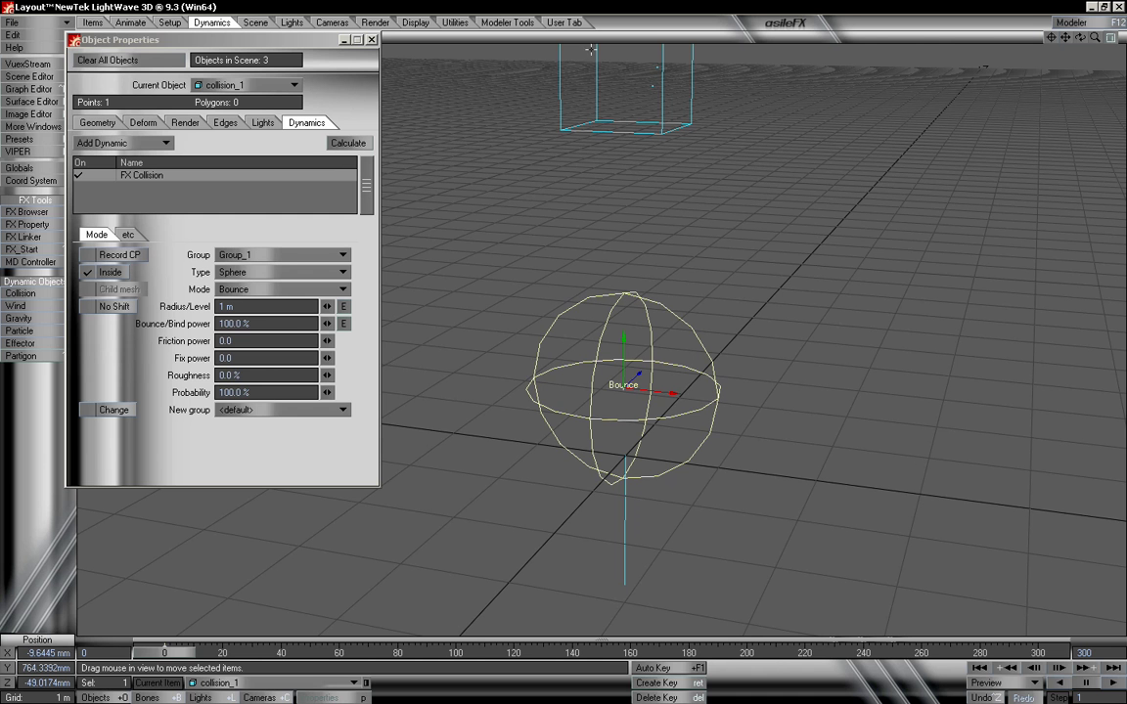
pyautogui.moveTo(177, 654)
pyautogui.mouseDown()
pyautogui.moveTo(489, 654)
pyautogui.moveTo(180, 652)
pyautogui.mouseUp()
pyautogui.click(118, 277)
pyautogui.moveTo(174, 654)
pyautogui.mouseDown()
pyautogui.moveTo(804, 653)
pyautogui.moveTo(164, 654)
pyautogui.mouseUp()
pyautogui.click(110, 272)
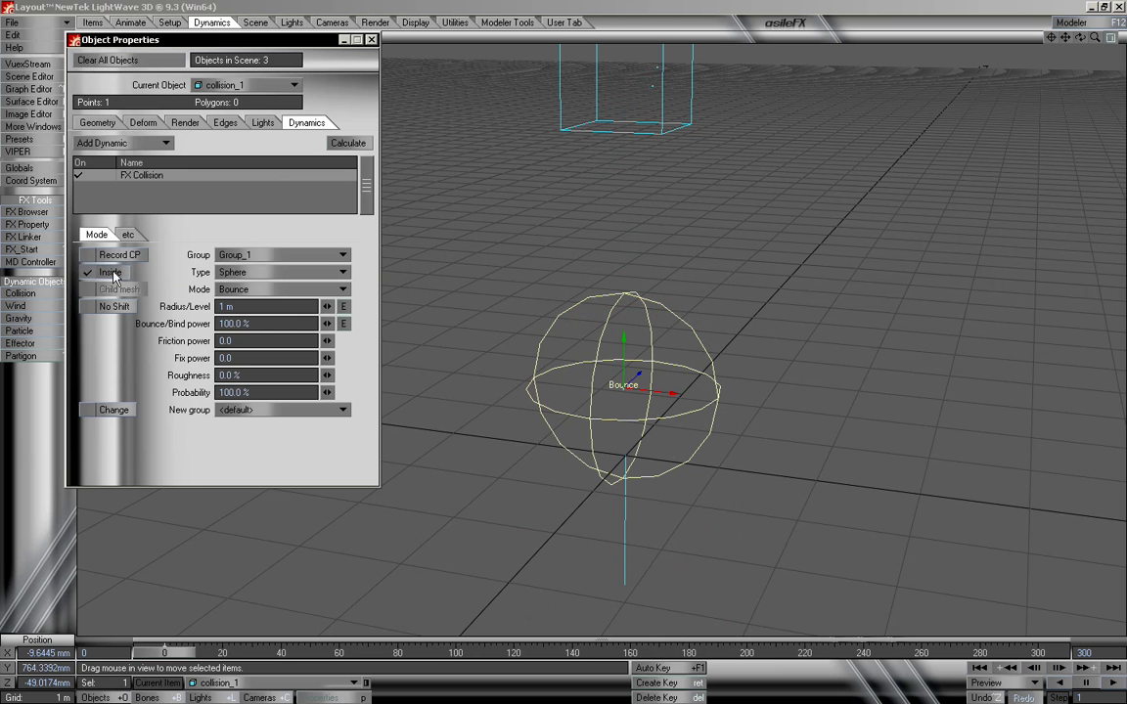
pyautogui.moveTo(182, 654)
pyautogui.mouseDown()
pyautogui.moveTo(1015, 654)
pyautogui.moveTo(164, 653)
pyautogui.mouseUp()
# Set the Bounce/Bind power to 200% with Inside enabled, and calculate the simulation, aborting it partway
pyautogui.click(287, 324)
pyautogui.write('200')
pyautogui.press('Return')
pyautogui.moveTo(180, 653)
pyautogui.mouseDown()
pyautogui.moveTo(1026, 652)
pyautogui.moveTo(161, 653)
pyautogui.mouseUp()
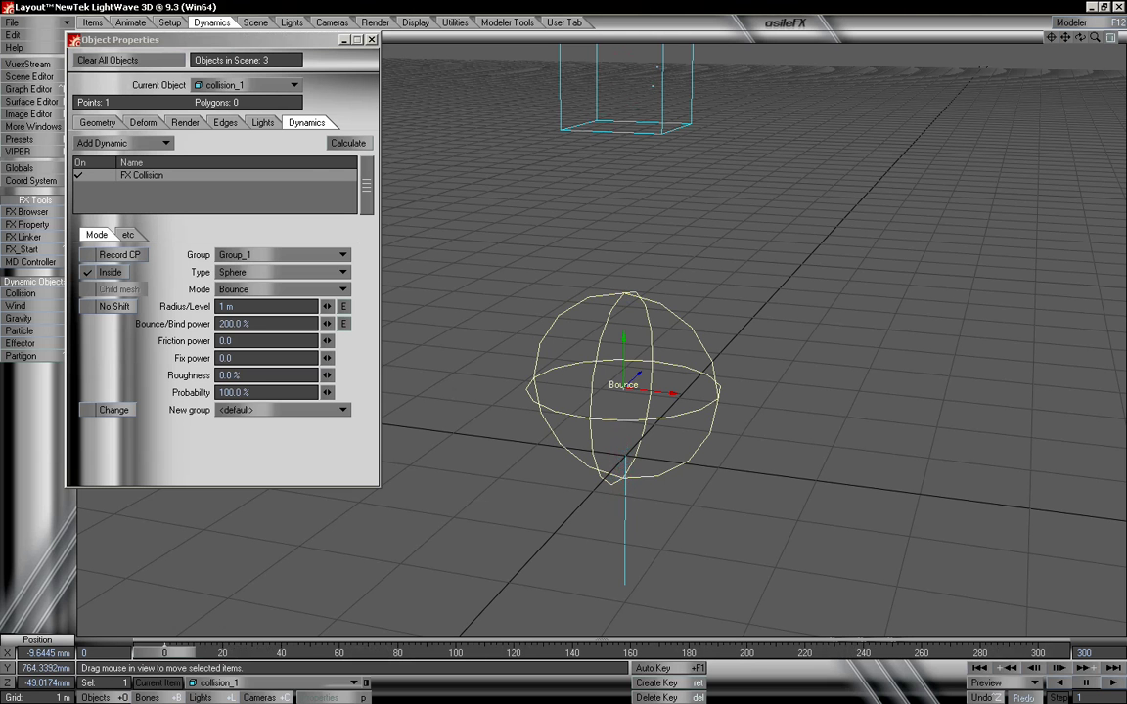
pyautogui.click(336, 143)
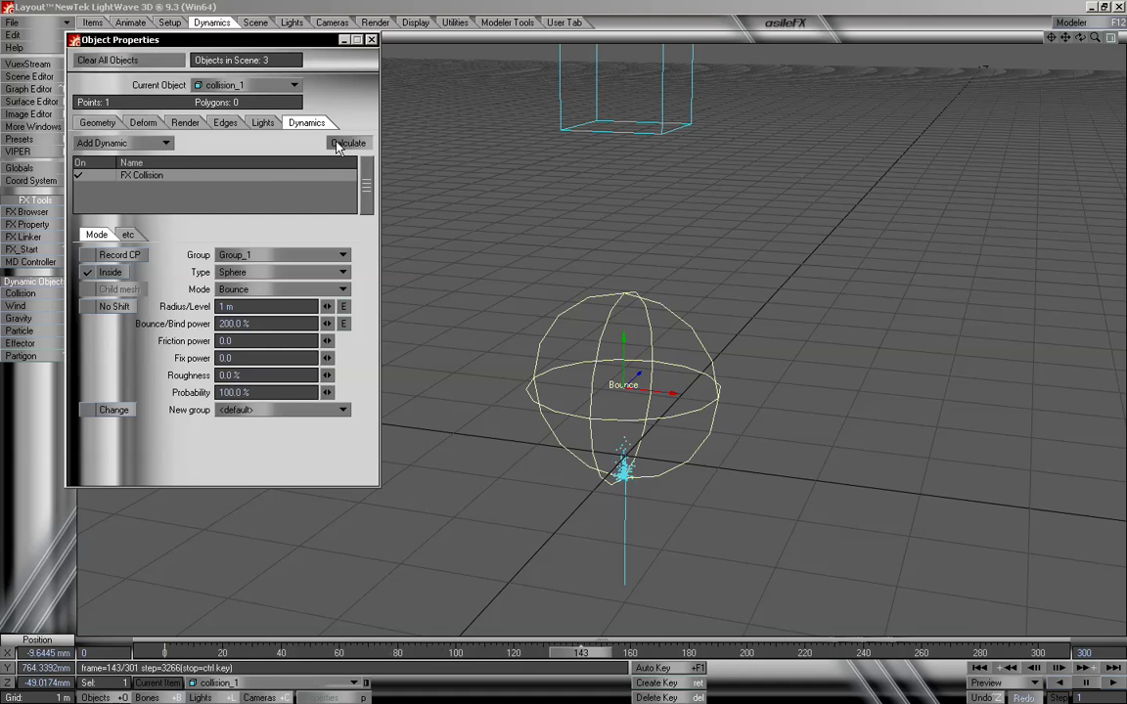
pyautogui.press('ctrl')
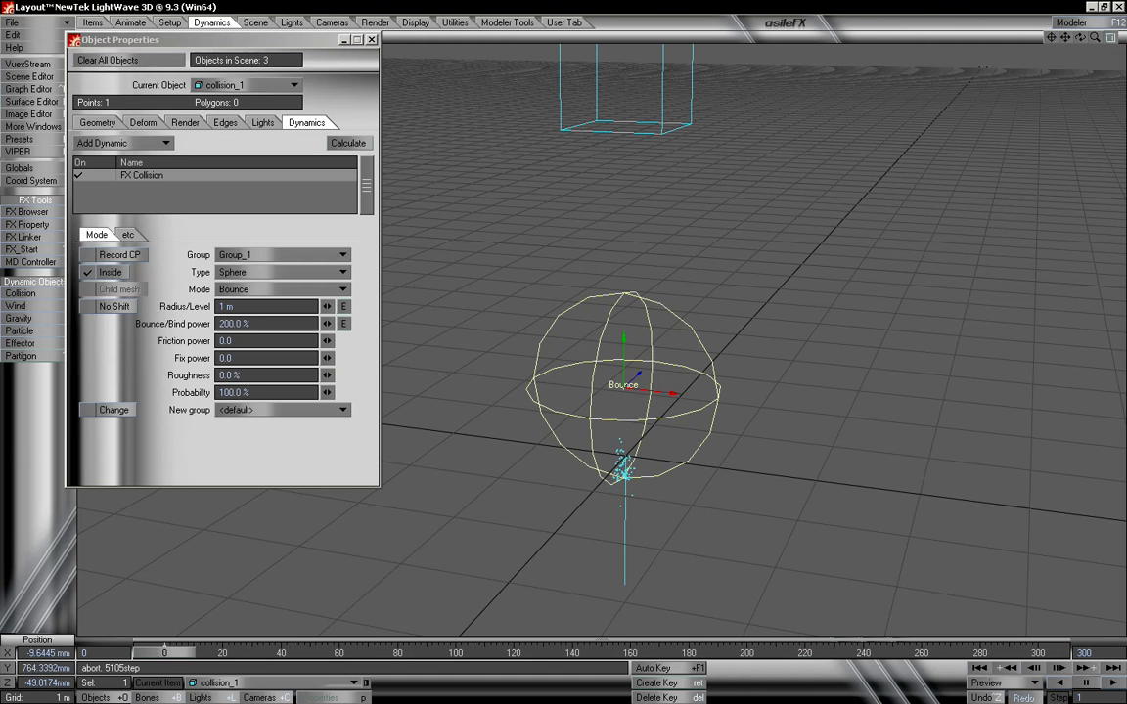
# Disable the Inside option of collision_1 and set the Bounce/Bind power back to 100%
pyautogui.click(145, 275)
pyautogui.click(263, 321)
pyautogui.write('100')
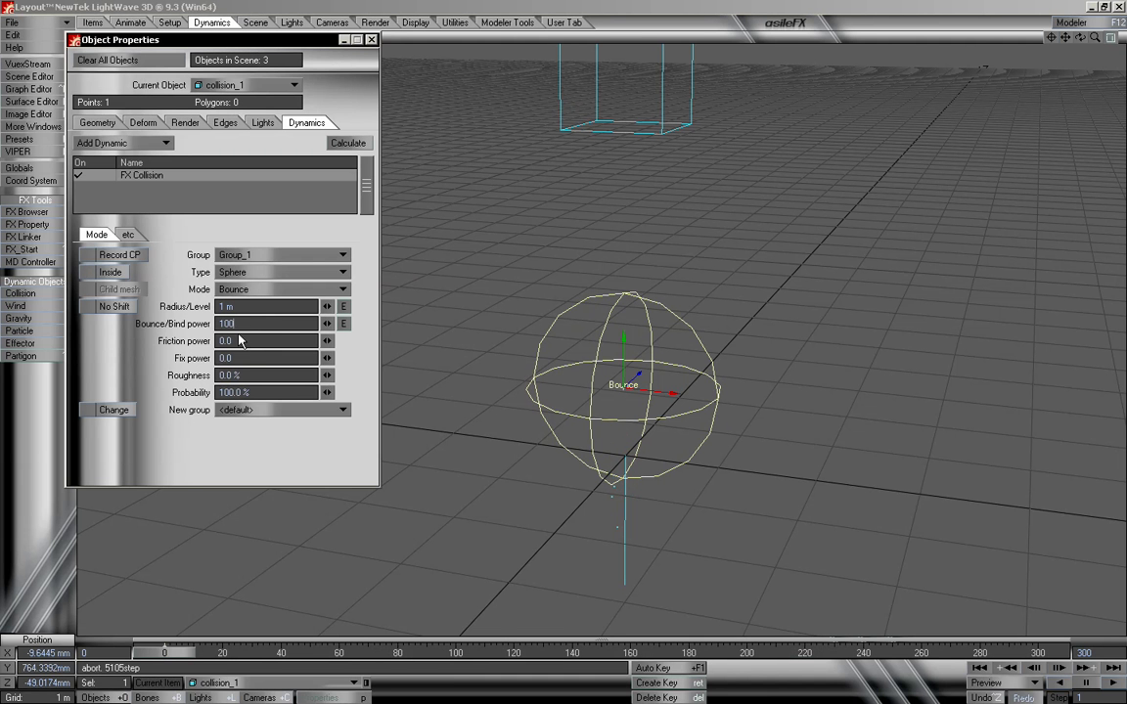
pyautogui.press('Tab')
pyautogui.press('Tab')
pyautogui.press('Tab')
pyautogui.press('Tab')
pyautogui.press('Tab')
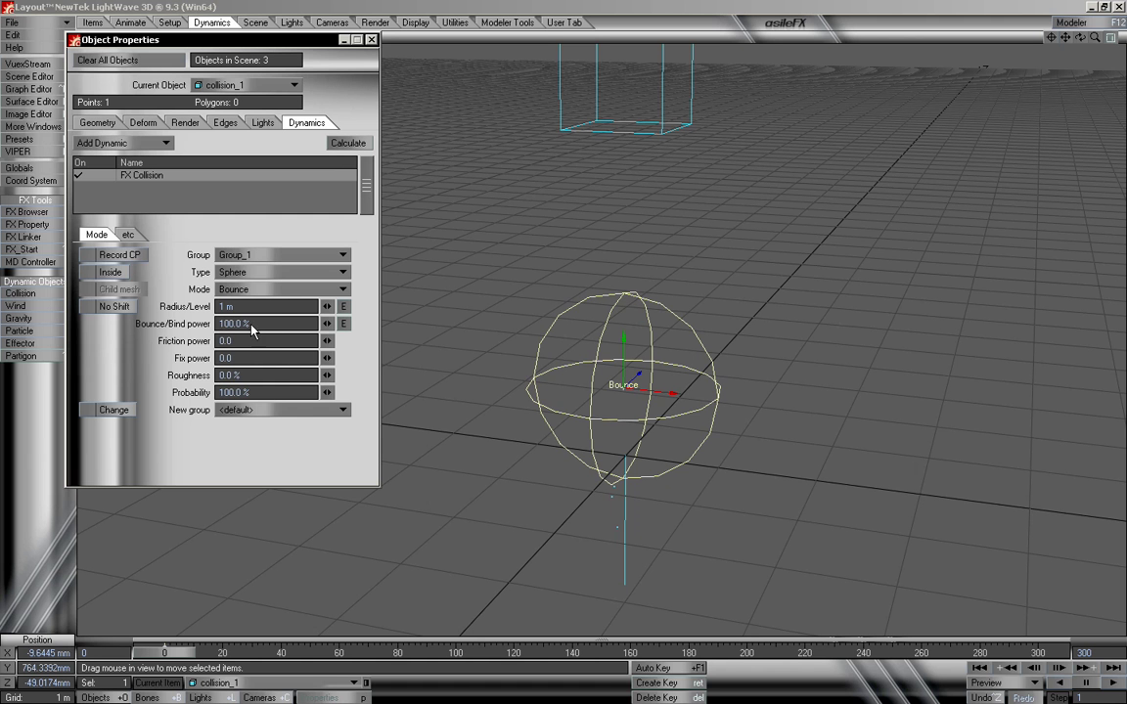
# Change the collision mode of collision_1 to Stick, calculate the simulation and preview it over the timeline
pyautogui.click(253, 290)
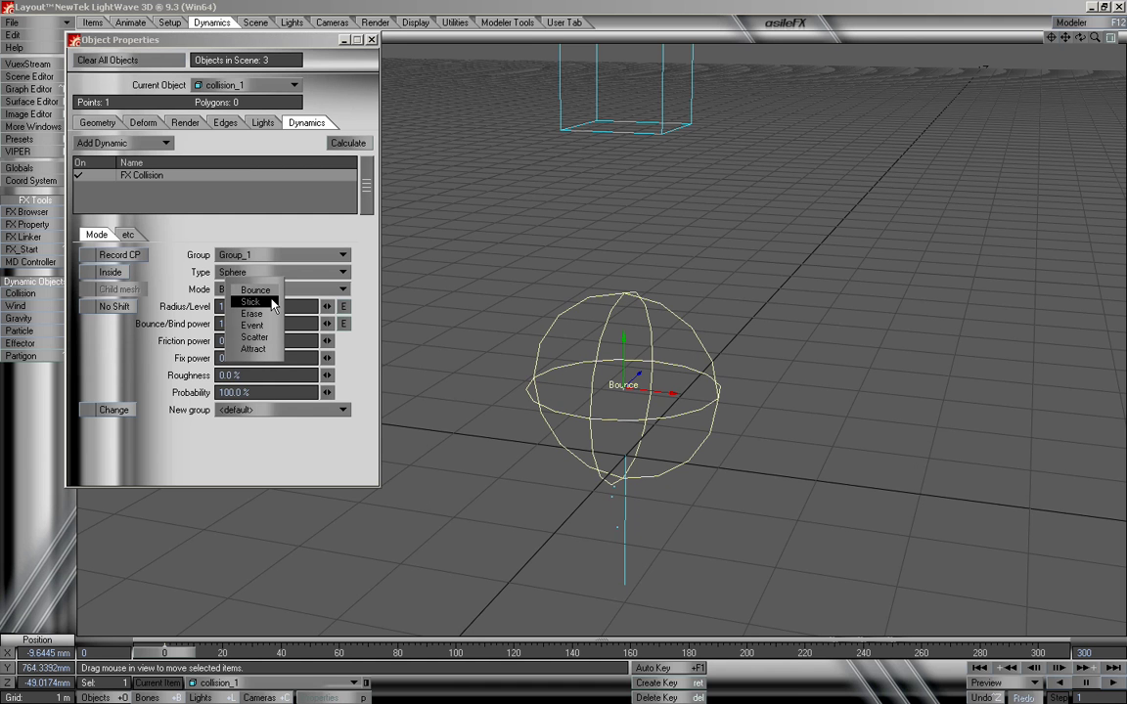
pyautogui.click(252, 302)
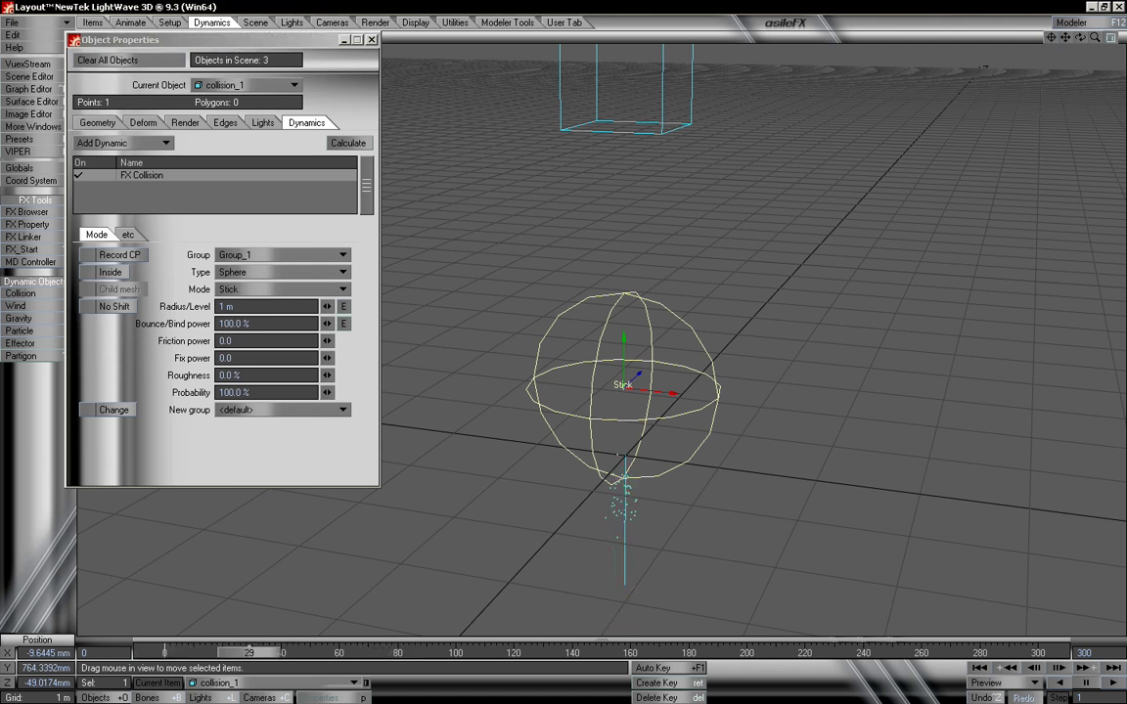
pyautogui.click(346, 143)
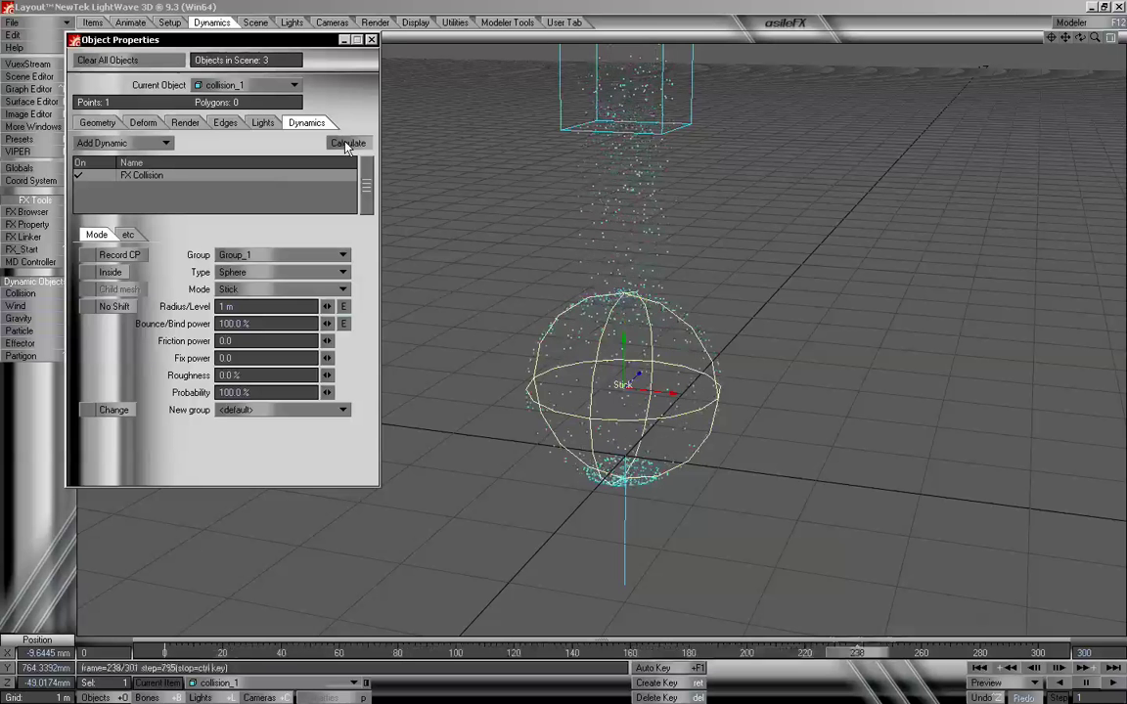
pyautogui.moveTo(170, 652)
pyautogui.mouseDown()
pyautogui.moveTo(950, 653)
pyautogui.moveTo(168, 652)
pyautogui.mouseUp()
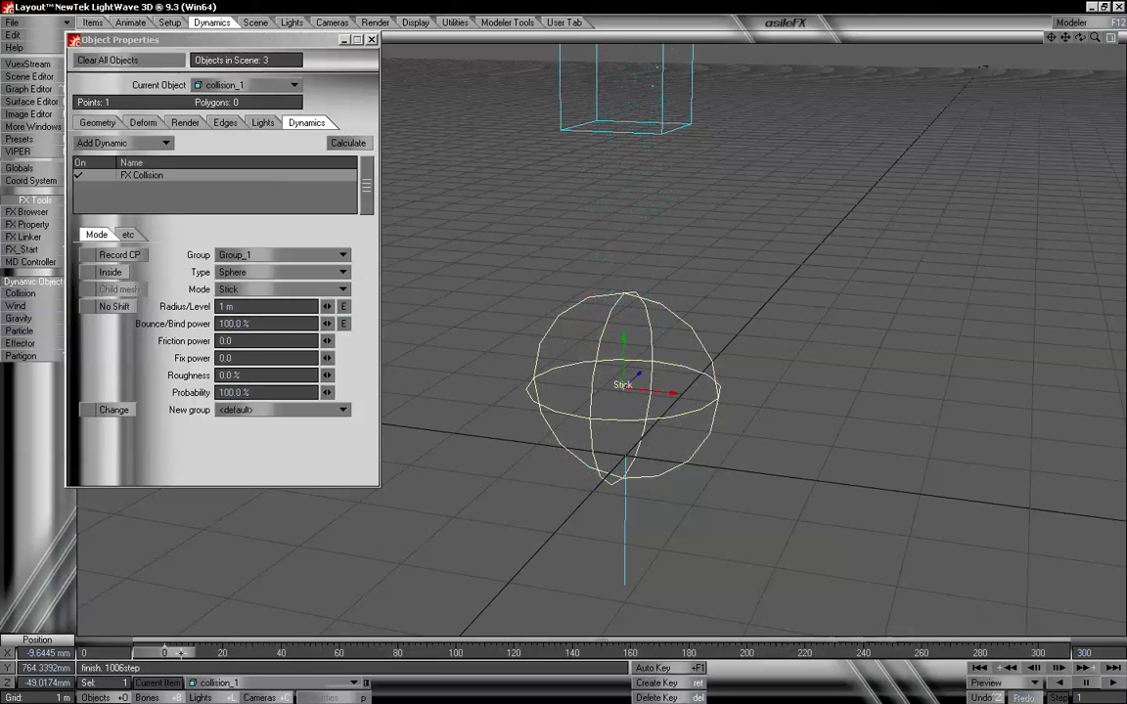
# Set the Bounce/Bind power of the Stick sphere collision to 150%
pyautogui.click(277, 324)
pyautogui.write('150')
pyautogui.press('Return')
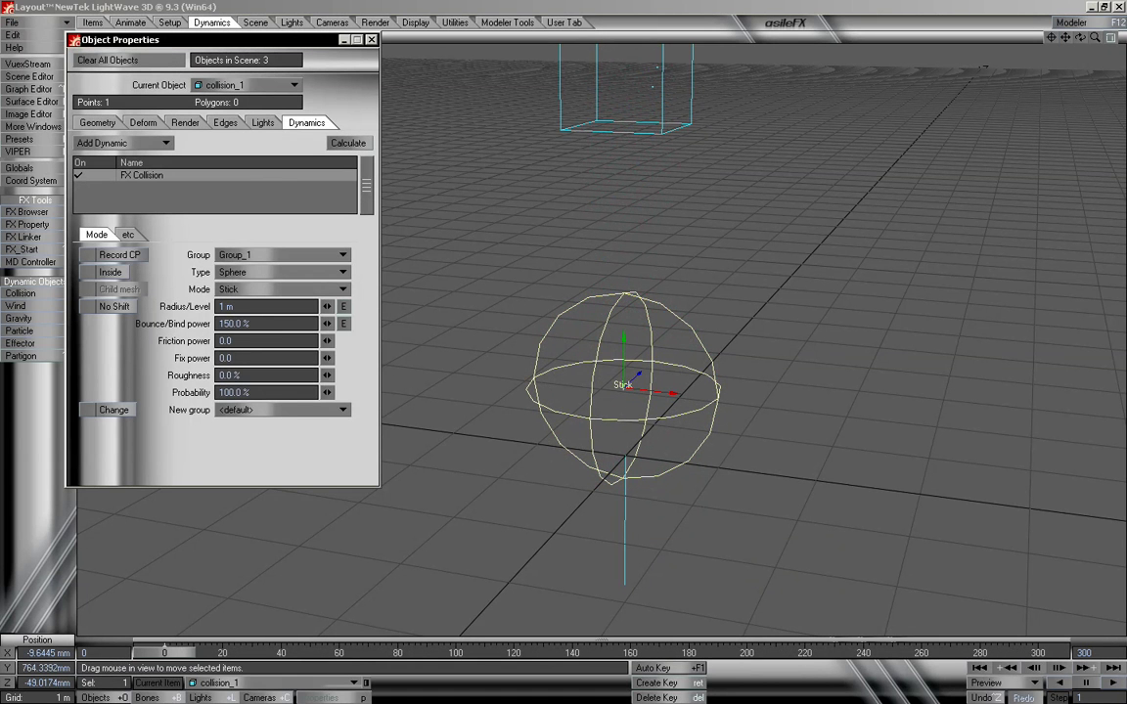
# Calculate and preview the Stick simulation, and change the collision type of collision_1 to Box
pyautogui.click(347, 144)
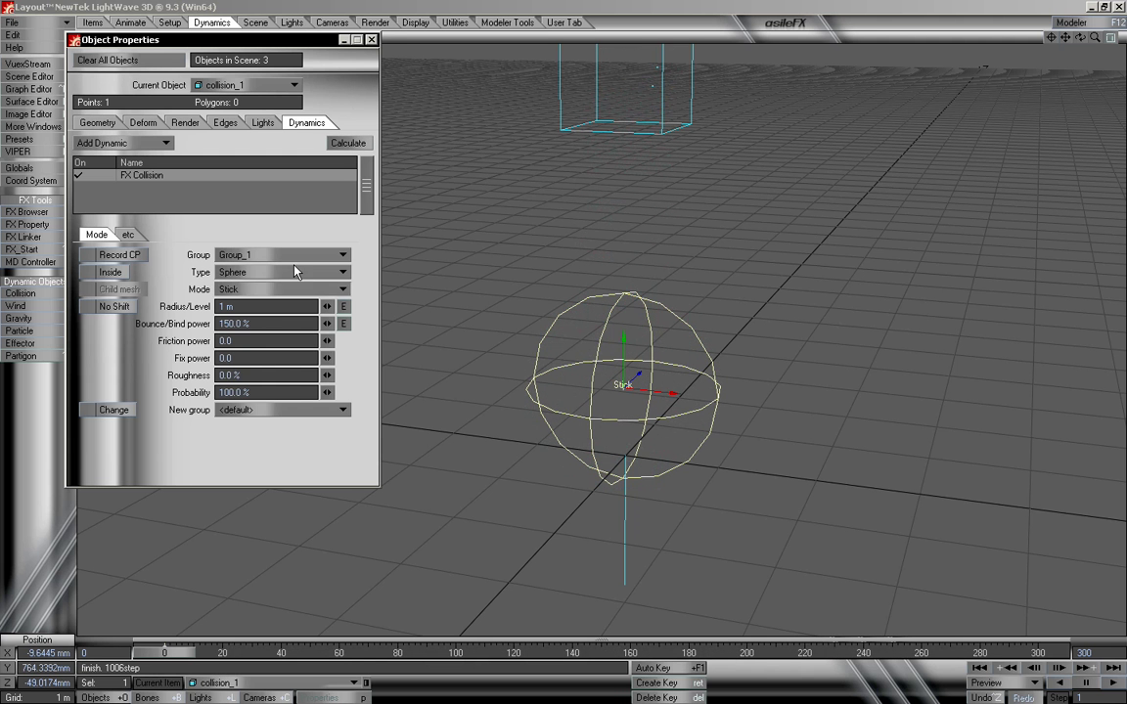
pyautogui.moveTo(177, 658)
pyautogui.mouseDown()
pyautogui.moveTo(665, 658)
pyautogui.moveTo(152, 657)
pyautogui.moveTo(768, 653)
pyautogui.moveTo(160, 653)
pyautogui.mouseUp()
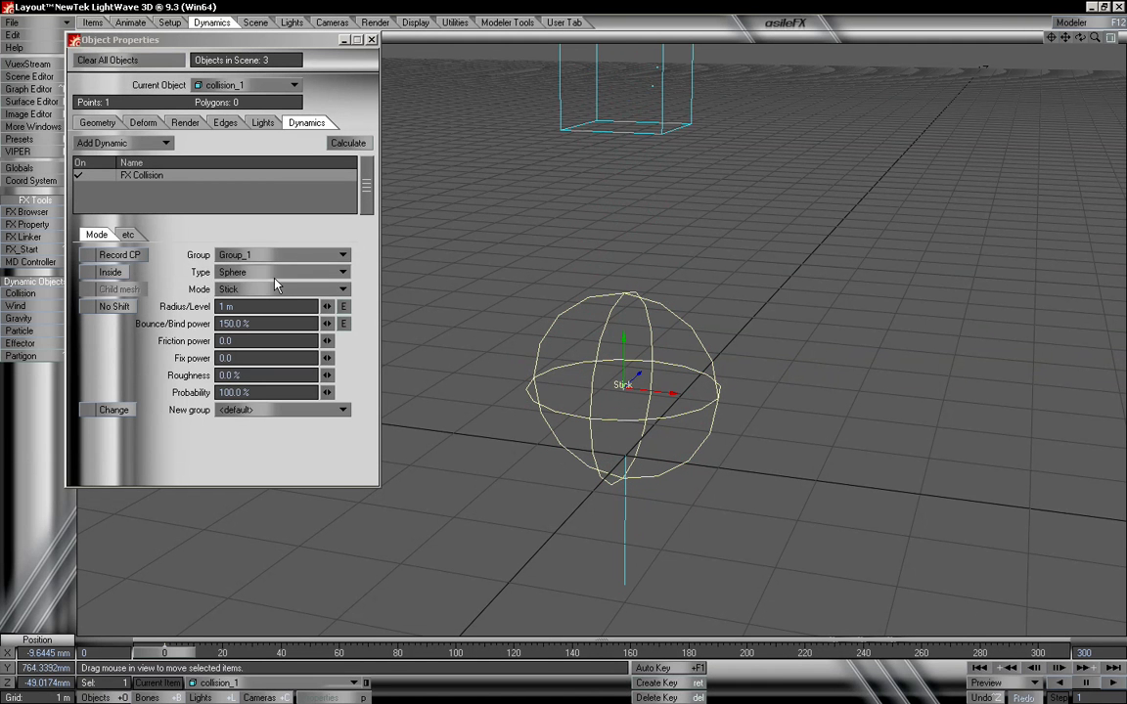
pyautogui.click(235, 273)
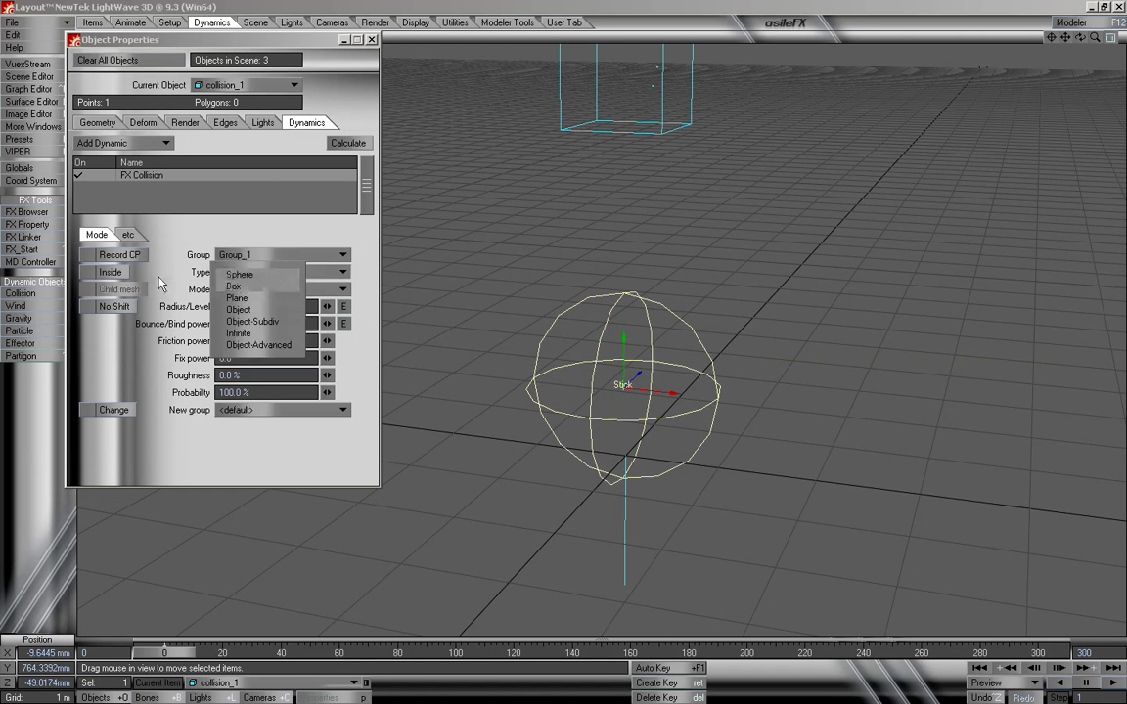
pyautogui.click(236, 285)
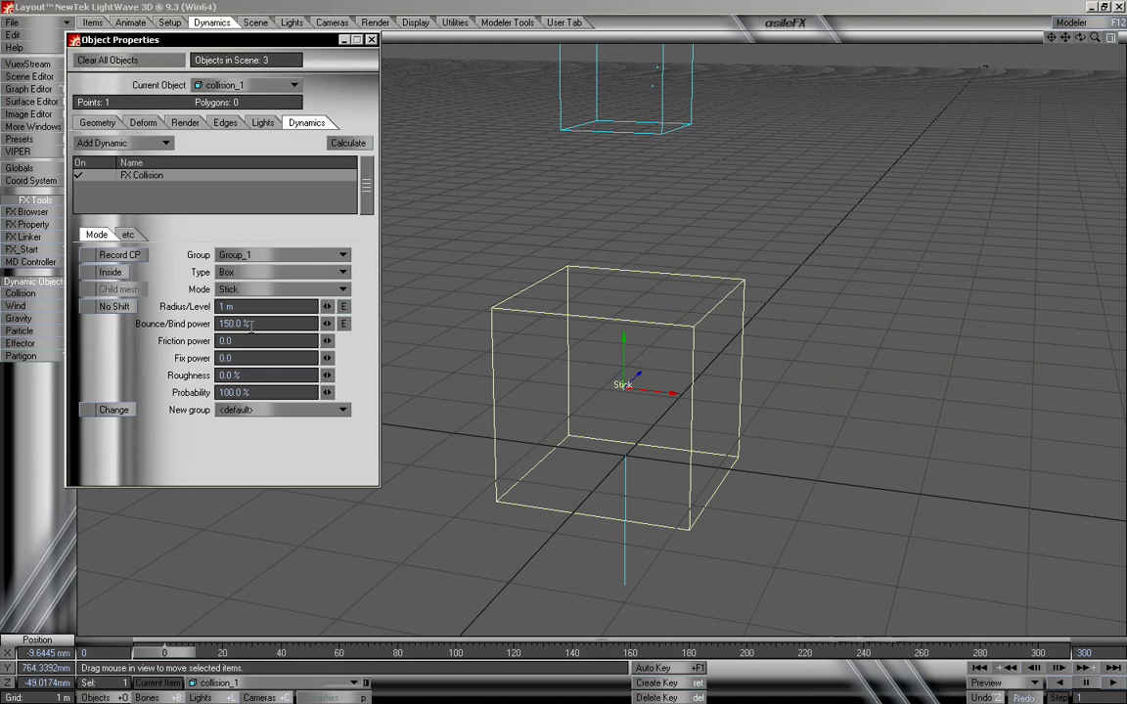
# Stretch the collision_1 box into a flatter, longer slab
pyautogui.moveTo(250, 323); pyautogui.dragTo(150, 325)
pyautogui.click(263, 327)
pyautogui.press('y')
pyautogui.press('h')
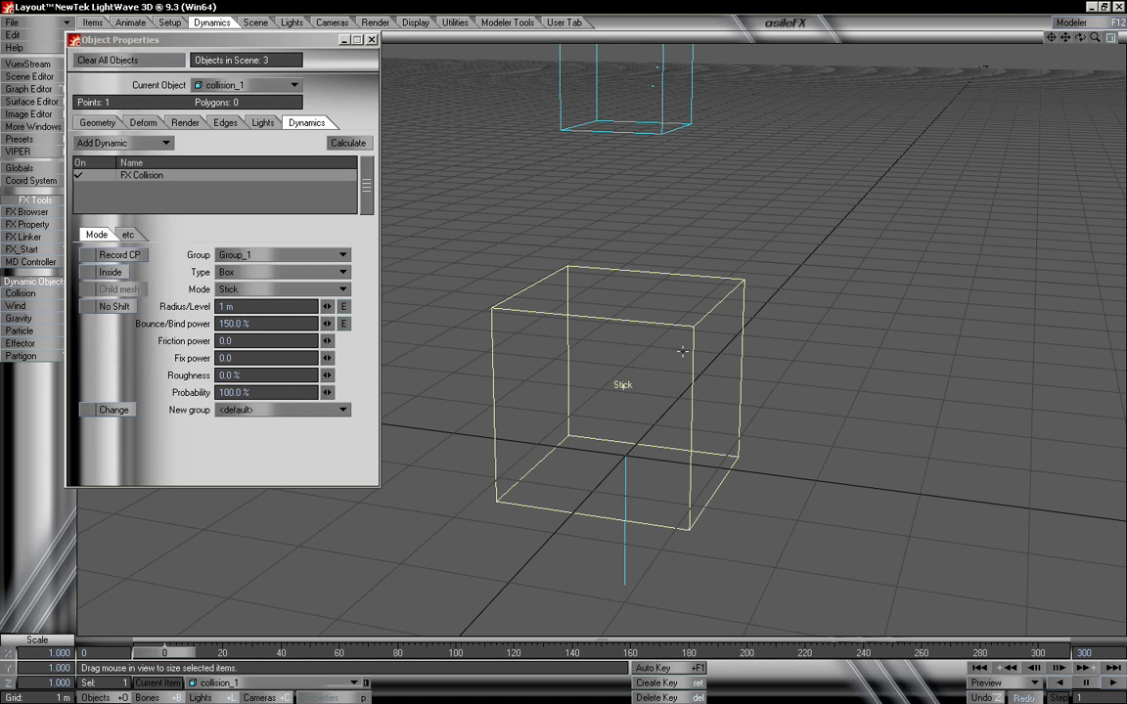
pyautogui.press('h')
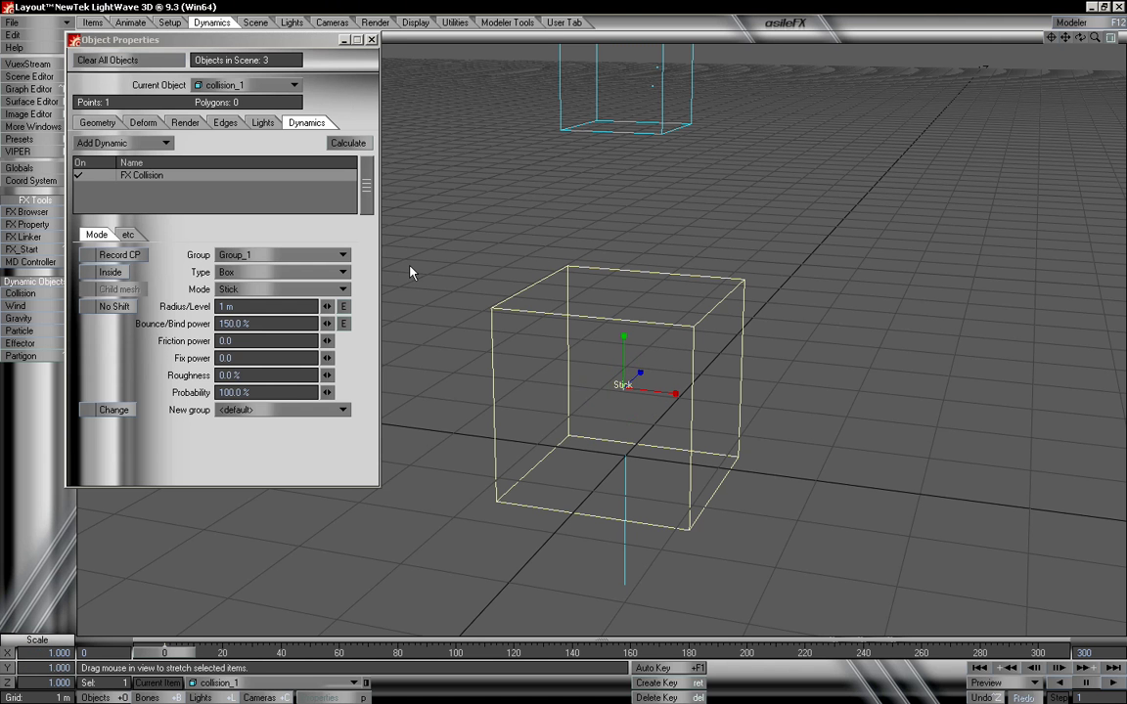
pyautogui.click(130, 22)
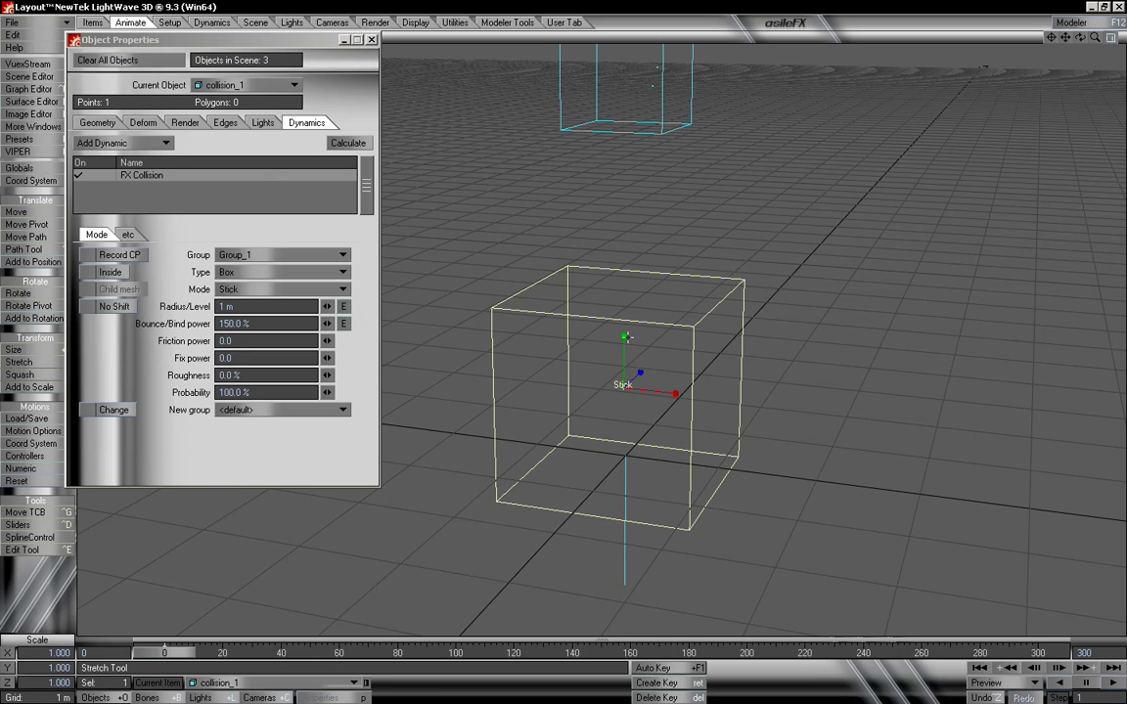
pyautogui.moveTo(626, 335); pyautogui.dragTo(631, 335)
pyautogui.moveTo(675, 396); pyautogui.dragTo(563, 342)
# Move collision_1 under the emitter to about X -365 mm, Y 2.19 m, Z -362 mm, and bank it about -26.2°
pyautogui.press('space')
pyautogui.press('space')
pyautogui.press('space')
pyautogui.moveTo(772, 427); pyautogui.dragTo(731, 306)
pyautogui.moveTo(740, 366); pyautogui.dragTo(735, 371)
pyautogui.press('space')
pyautogui.moveTo(605, 230); pyautogui.dragTo(629, 253)
pyautogui.moveTo(164, 656)
pyautogui.mouseDown()
pyautogui.moveTo(876, 655)
pyautogui.moveTo(165, 656)
pyautogui.mouseUp()
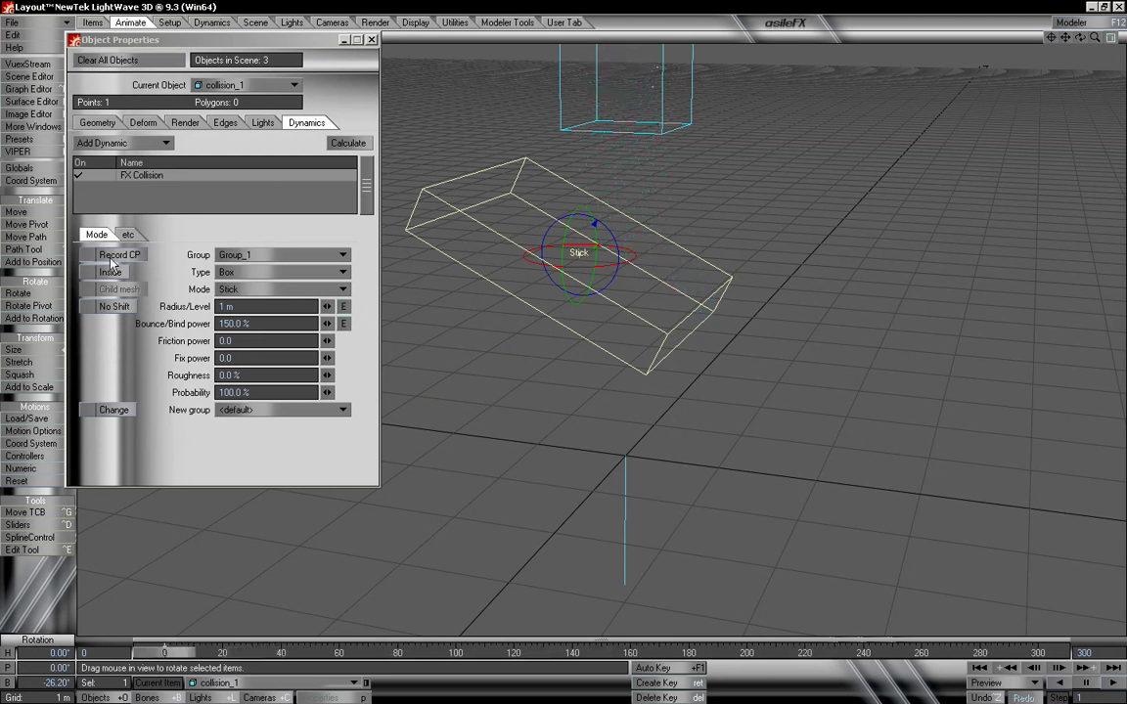
# Change the collision mode of collision_1 to Bounce and preview the particles over the timeline
pyautogui.click(226, 290)
pyautogui.click(225, 244)
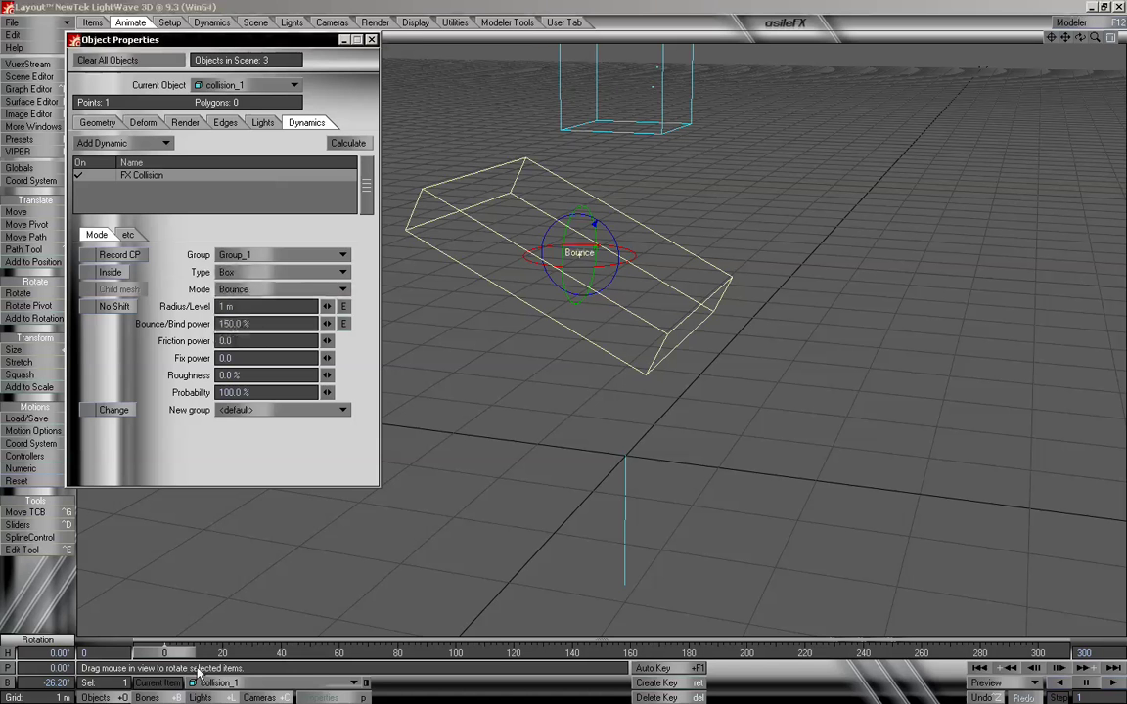
pyautogui.moveTo(174, 661); pyautogui.dragTo(152, 653)
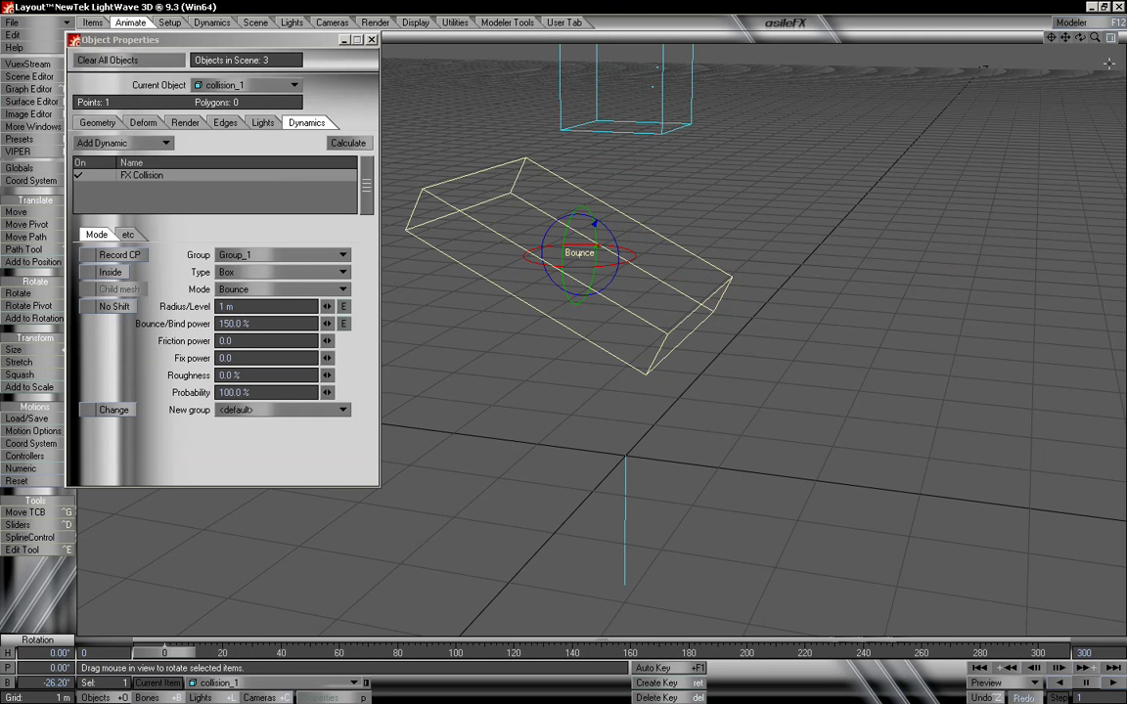
# Clone collision_1 once and move the copy below and to the side of the original slab
pyautogui.moveTo(1096, 40); pyautogui.dragTo(1066, 29)
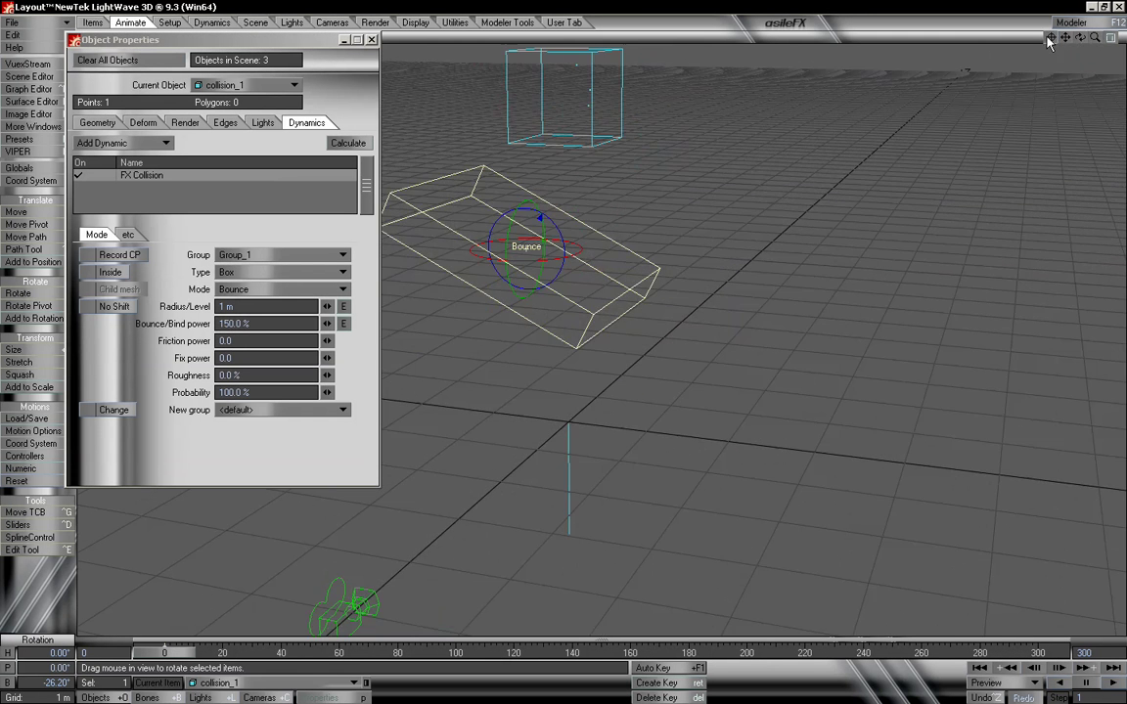
pyautogui.press('t')
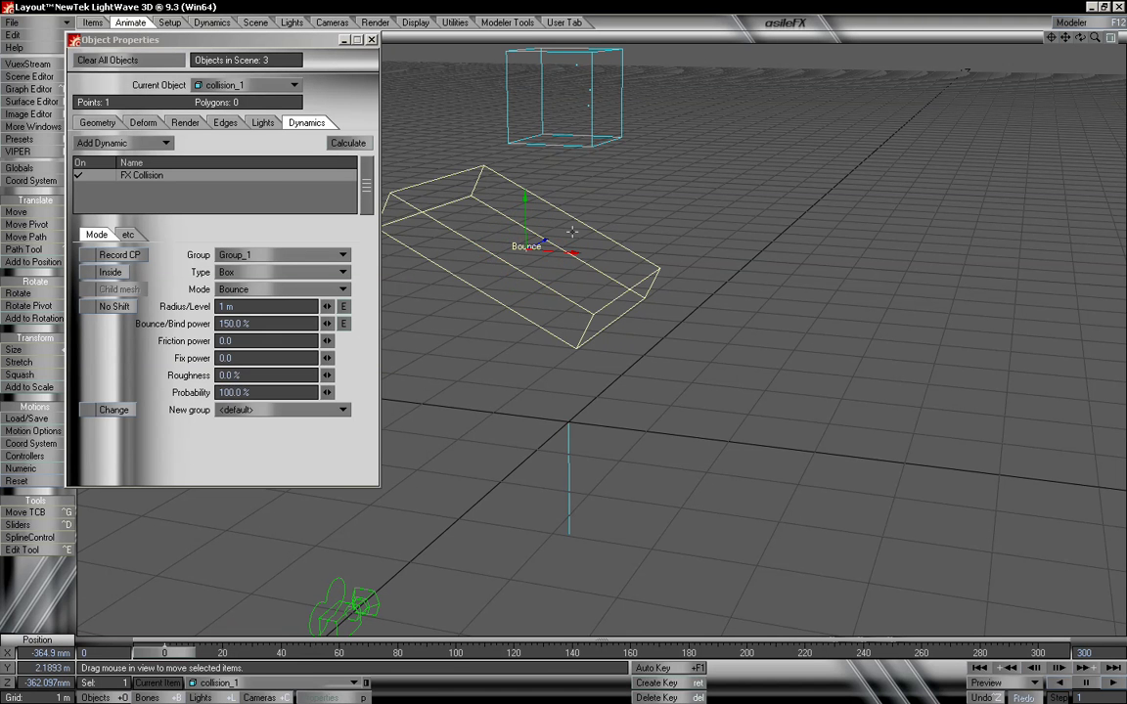
pyautogui.hotkey('ctrl', 'c')
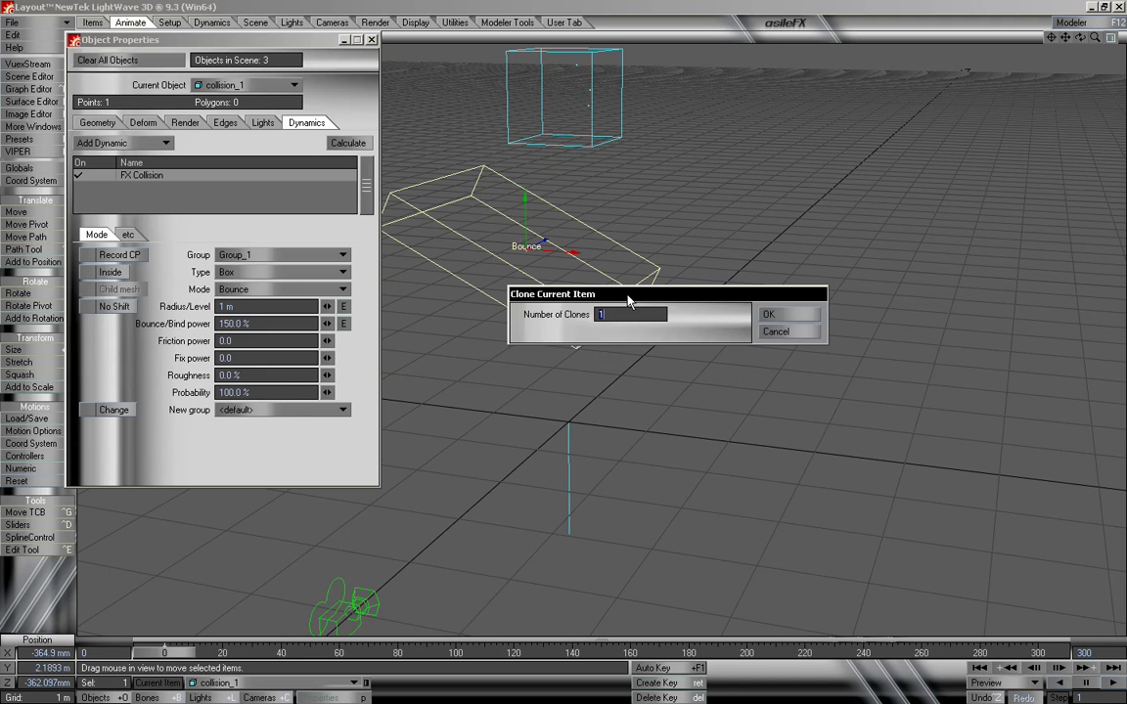
pyautogui.moveTo(627, 187); pyautogui.dragTo(643, 179, button='right')
pyautogui.moveTo(582, 413); pyautogui.dragTo(802, 416)
# Bank the cloned slab to about 36.6° so it slopes opposite to the original, and open its FX Collision settings
pyautogui.hotkey('shift', 'h')
pyautogui.press('y')
pyautogui.moveTo(785, 410); pyautogui.dragTo(716, 401)
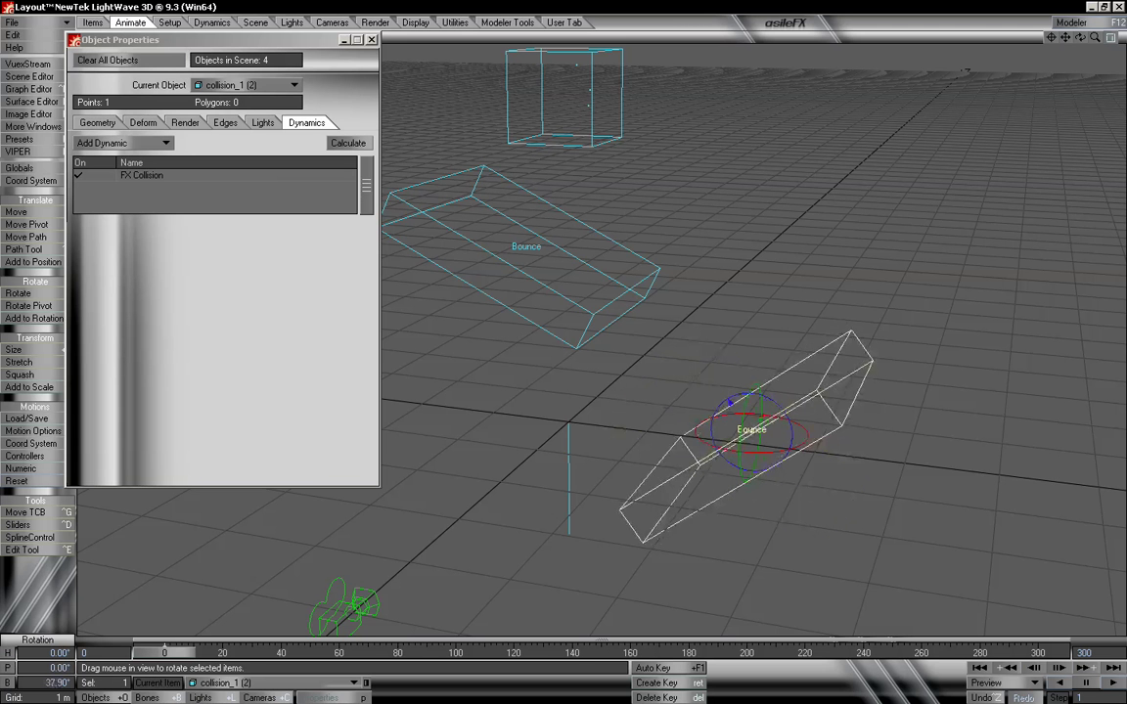
pyautogui.keyDown('alt'); pyautogui.moveTo(655, 440); pyautogui.dragTo(695, 437); pyautogui.keyUp('alt')
pyautogui.click(212, 177)
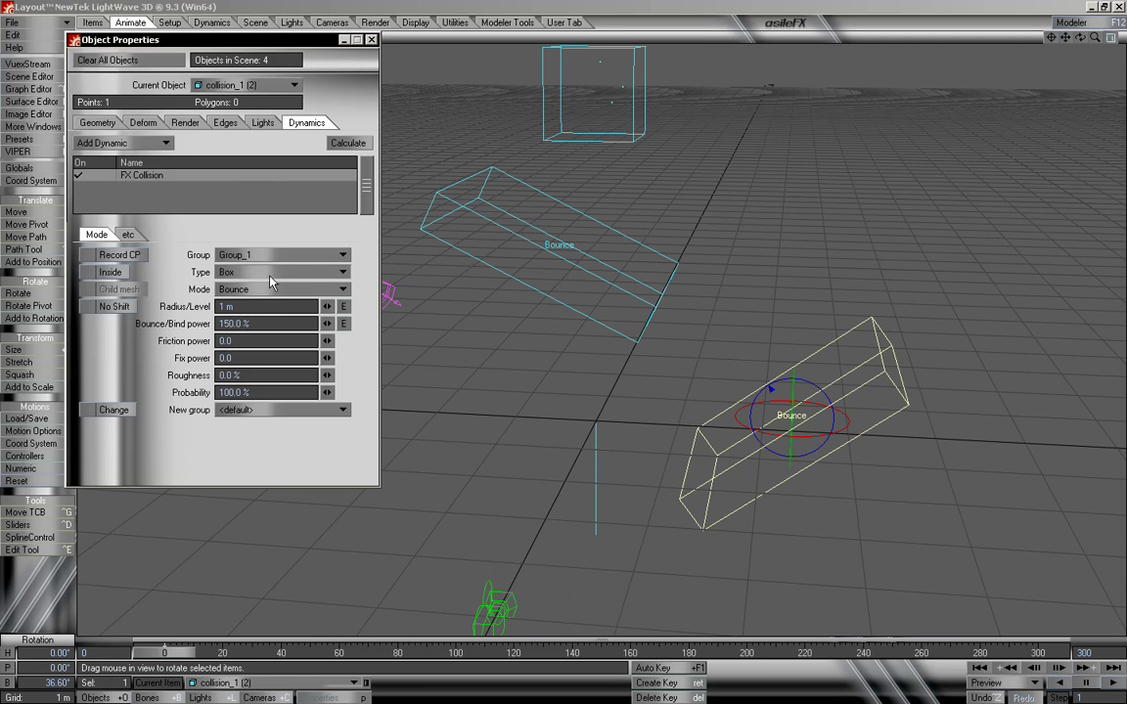
# Reposition the cloned slab to about X 1.66 m, Y 654 mm, Z -488 mm to catch the bouncing particles
pyautogui.moveTo(184, 662); pyautogui.dragTo(163, 652)
pyautogui.press('t')
pyautogui.moveTo(632, 505); pyautogui.dragTo(574, 472)
pyautogui.moveTo(688, 442); pyautogui.dragTo(688, 446, button='right')
# Calculate the two-slab bounce simulation, preview it over the timeline, and look over the clone's extra collision settings
pyautogui.moveTo(224, 654); pyautogui.dragTo(164, 653)
pyautogui.click(344, 144)
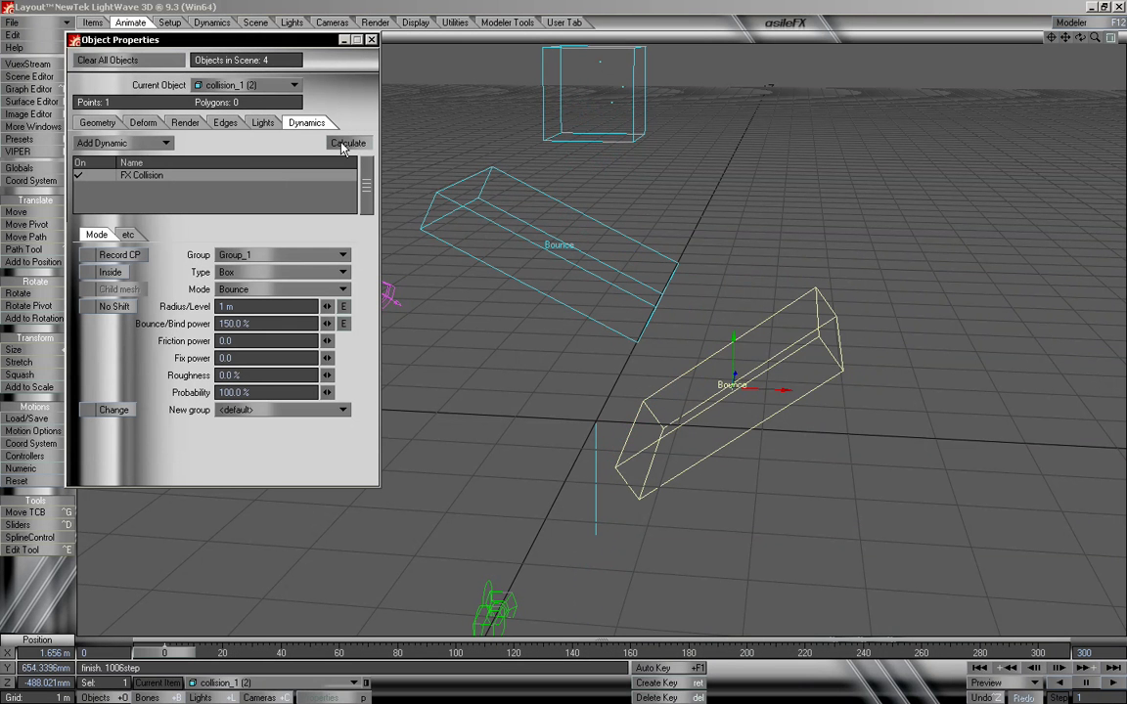
pyautogui.moveTo(179, 652)
pyautogui.mouseDown()
pyautogui.moveTo(1049, 653)
pyautogui.moveTo(177, 653)
pyautogui.mouseUp()
pyautogui.keyDown('alt'); pyautogui.moveTo(727, 352); pyautogui.dragTo(663, 367); pyautogui.keyUp('alt')
pyautogui.click(127, 235)
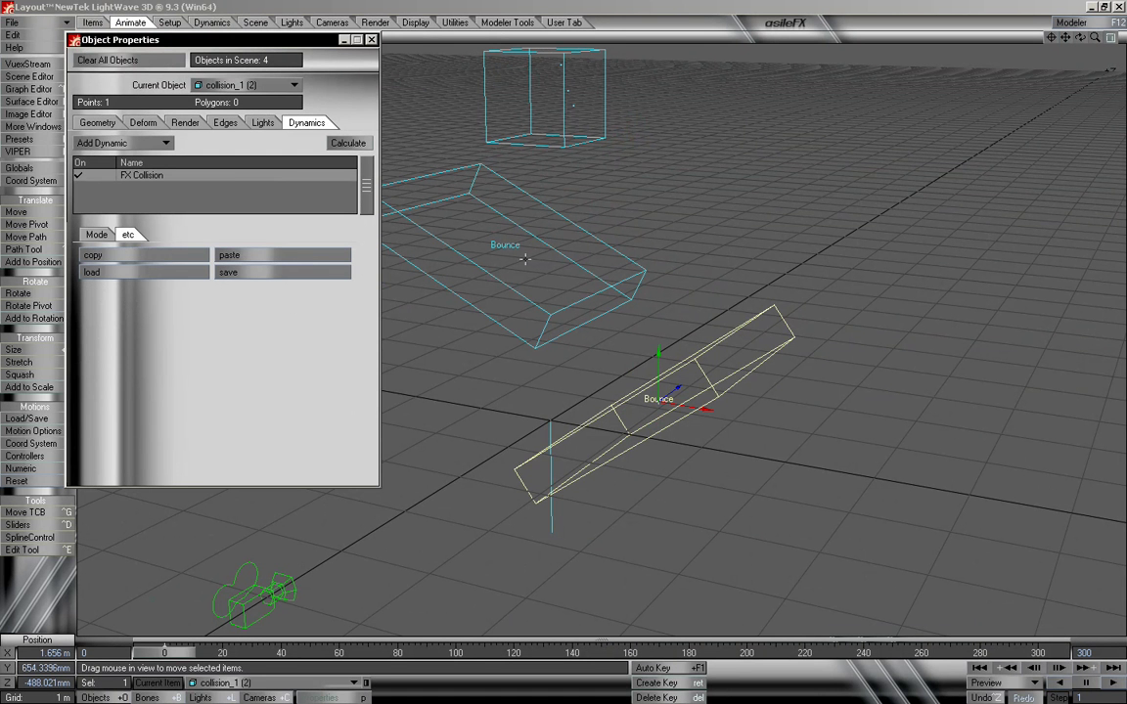
pyautogui.click(108, 236)
pyautogui.moveTo(177, 656)
pyautogui.mouseDown()
pyautogui.moveTo(1051, 656)
pyautogui.moveTo(177, 657)
pyautogui.mouseUp()
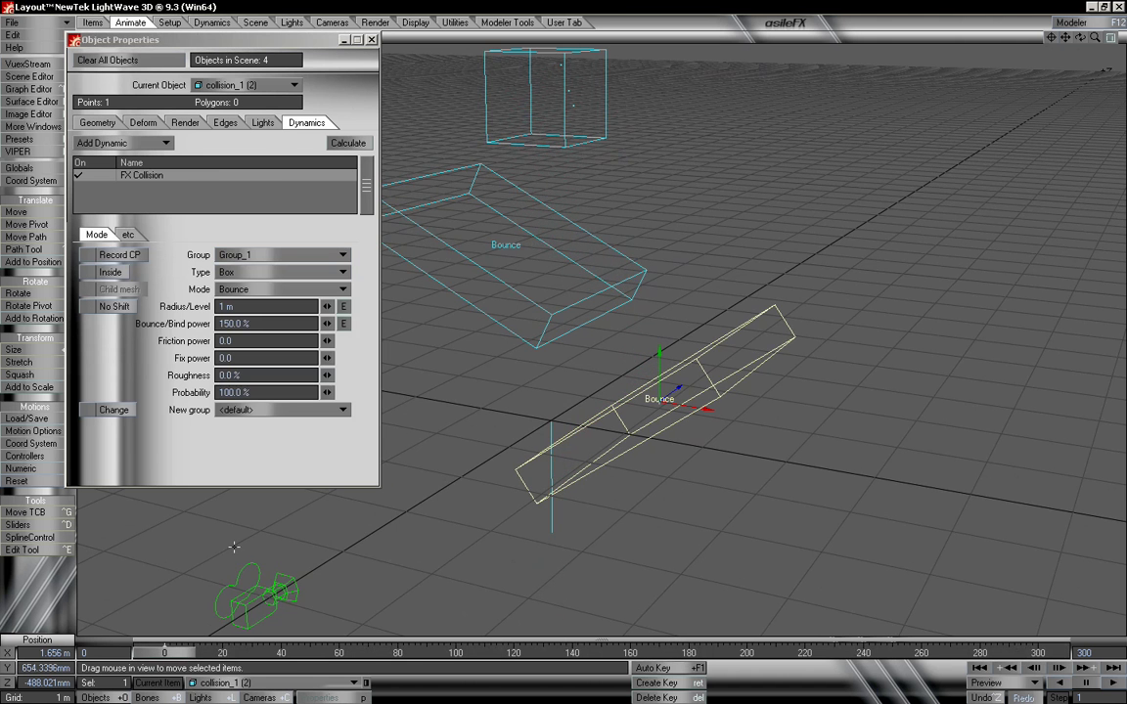
pyautogui.moveTo(191, 657); pyautogui.dragTo(157, 657)
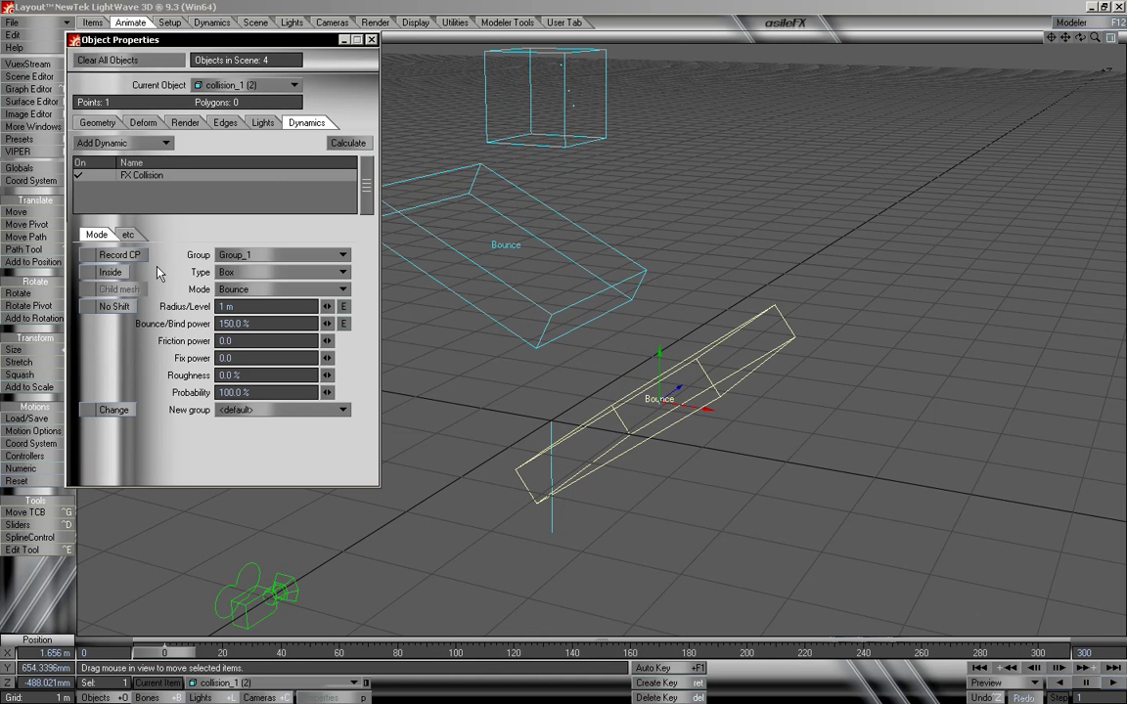
# Try the Record CP, Inside and No Shift options of the cloned slab's collision one at a time, previewing each
pyautogui.click(117, 254)
pyautogui.moveTo(167, 652)
pyautogui.mouseDown()
pyautogui.moveTo(822, 653)
pyautogui.moveTo(162, 653)
pyautogui.mouseUp()
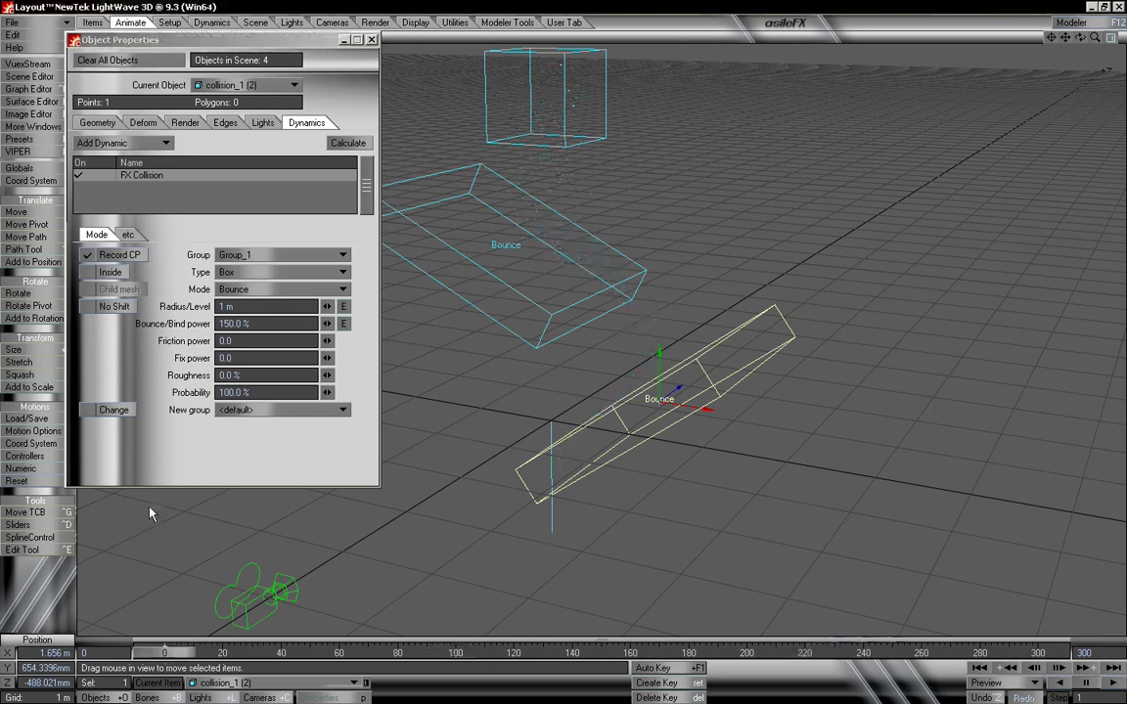
pyautogui.click(111, 273)
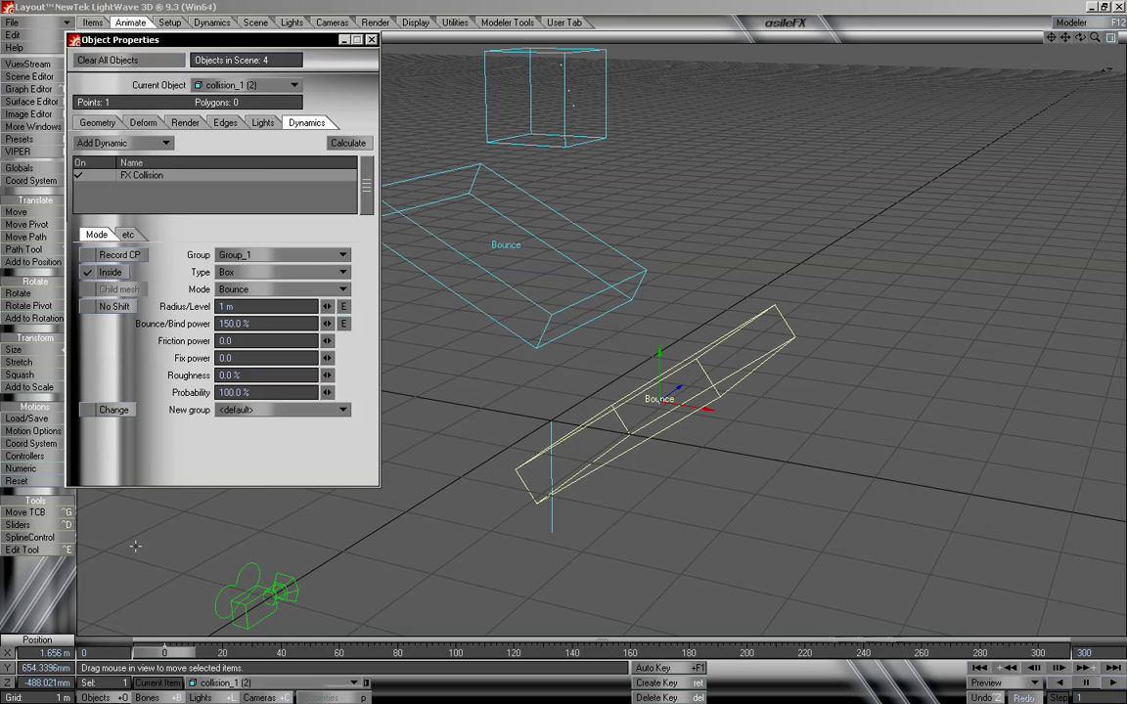
pyautogui.moveTo(164, 653)
pyautogui.mouseDown()
pyautogui.moveTo(881, 653)
pyautogui.moveTo(164, 653)
pyautogui.mouseUp()
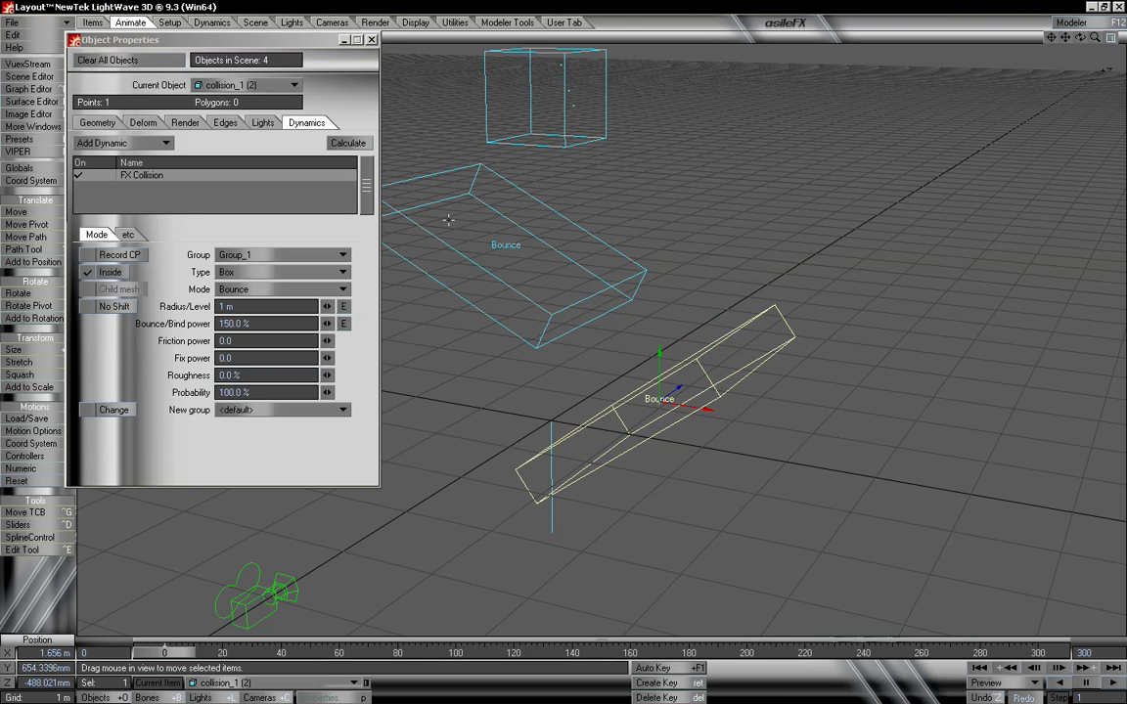
pyautogui.click(109, 272)
pyautogui.click(110, 306)
pyautogui.moveTo(176, 656)
pyautogui.mouseDown()
pyautogui.moveTo(923, 655)
pyautogui.moveTo(165, 654)
pyautogui.mouseUp()
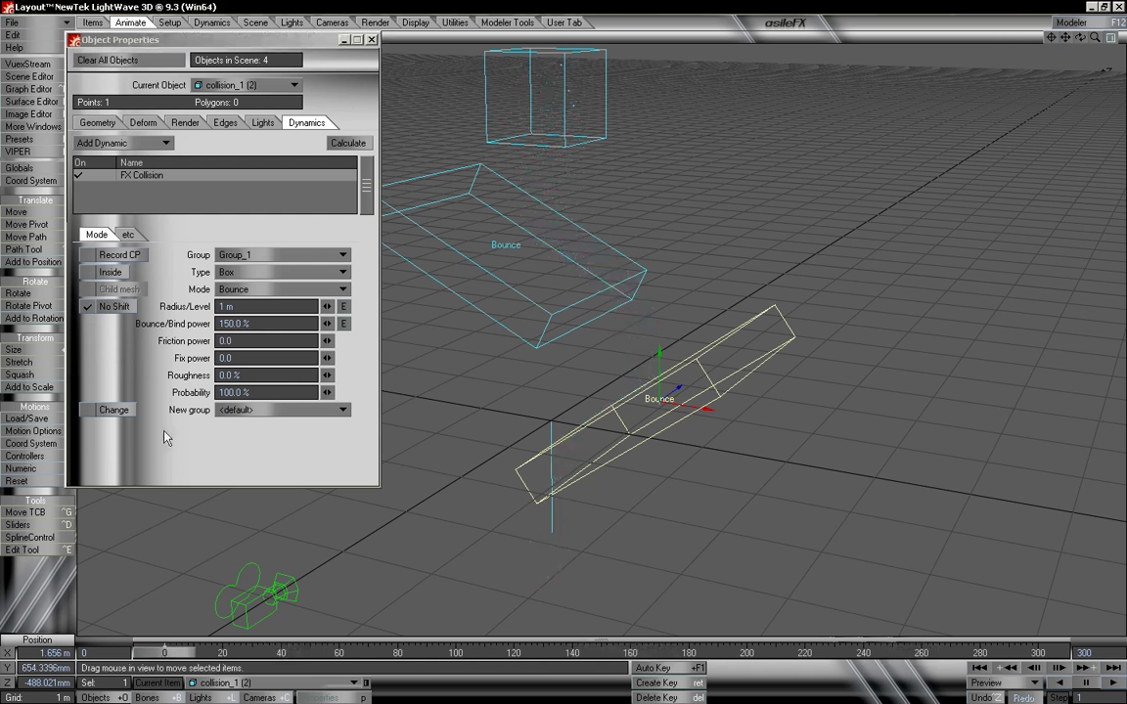
pyautogui.click(110, 306)
# Enable the Change option of the cloned slab's collision and preview the particles over the timeline
pyautogui.click(113, 409)
pyautogui.moveTo(174, 654)
pyautogui.mouseDown()
pyautogui.moveTo(1047, 655)
pyautogui.moveTo(164, 655)
pyautogui.mouseUp()
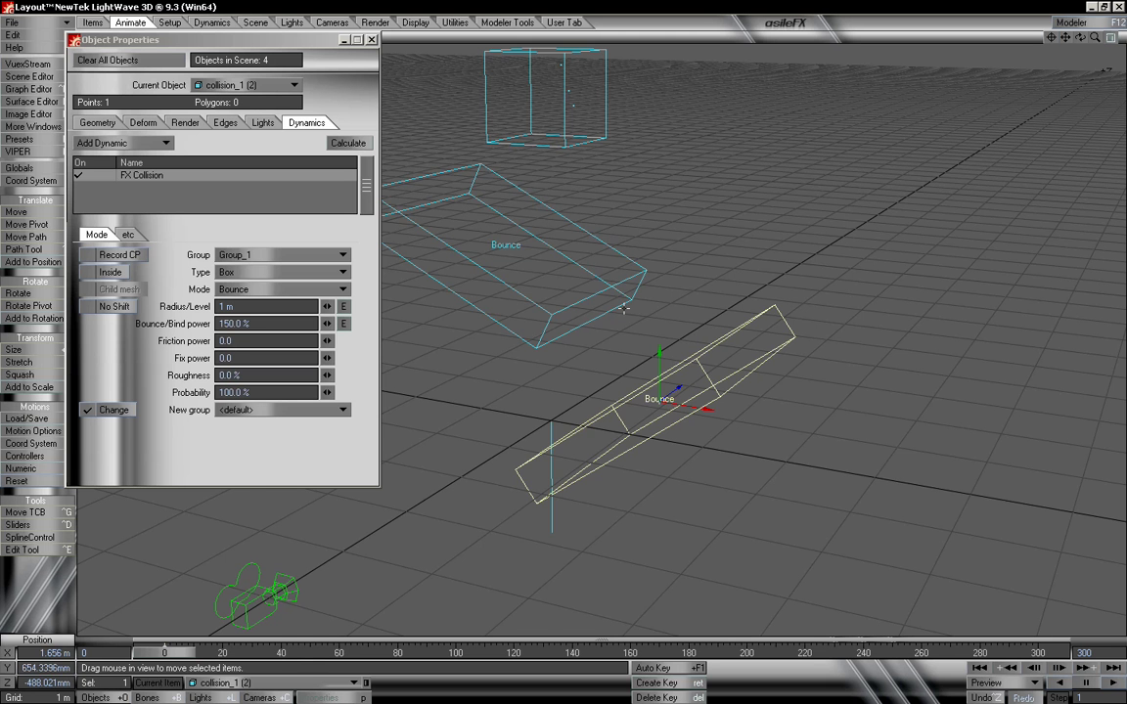
pyautogui.moveTo(510, 333)
pyautogui.keyDown('alt'); pyautogui.mouseDown()
pyautogui.moveTo(533, 333)
pyautogui.moveTo(523, 336)
pyautogui.mouseUp(); pyautogui.keyUp('alt')
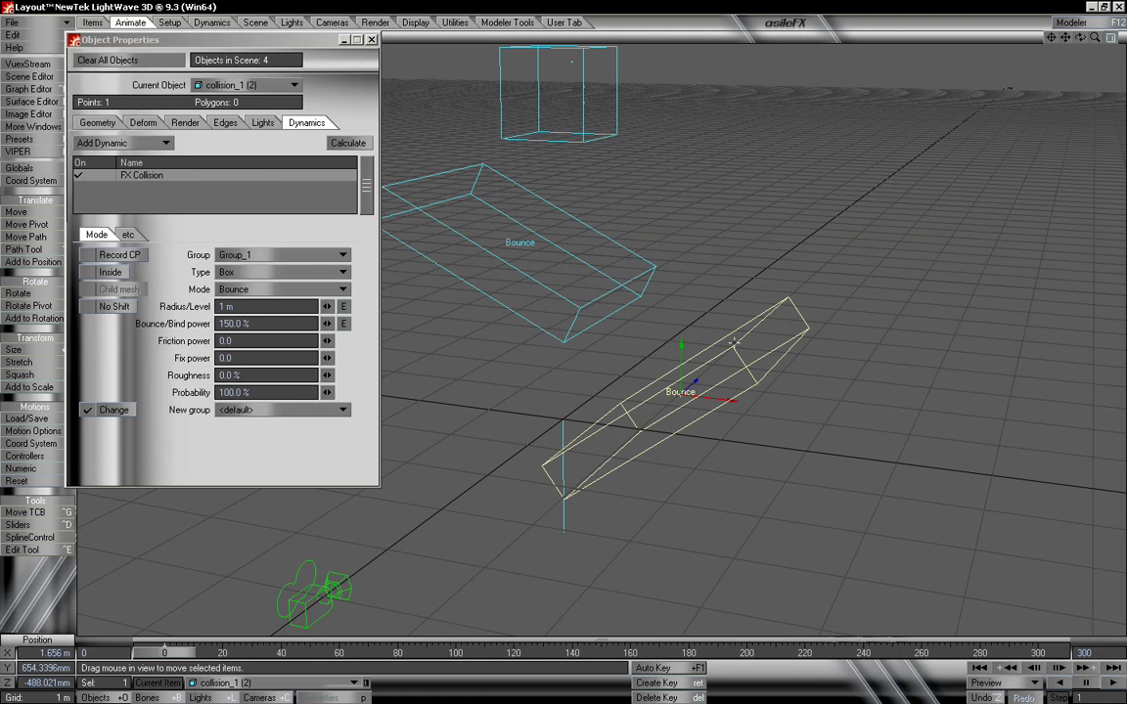
# Clear the cloned slab collision_1 (2) from the scene and preview the remaining collision over the timeline
pyautogui.click(371, 41)
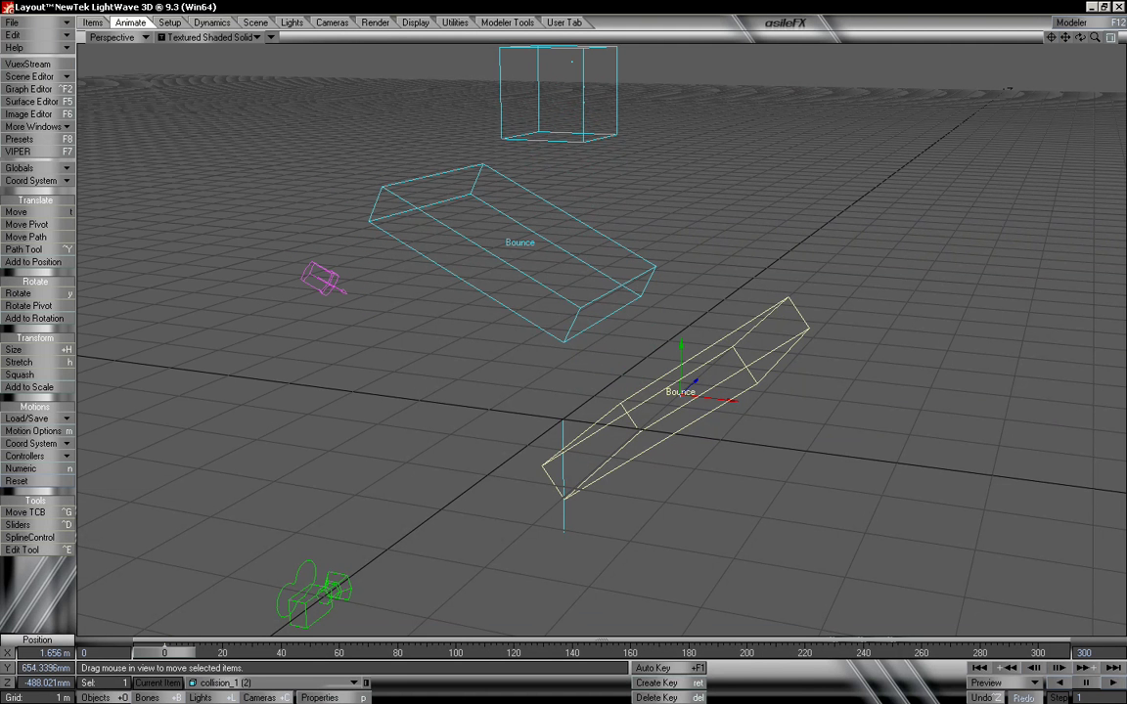
pyautogui.press('-')
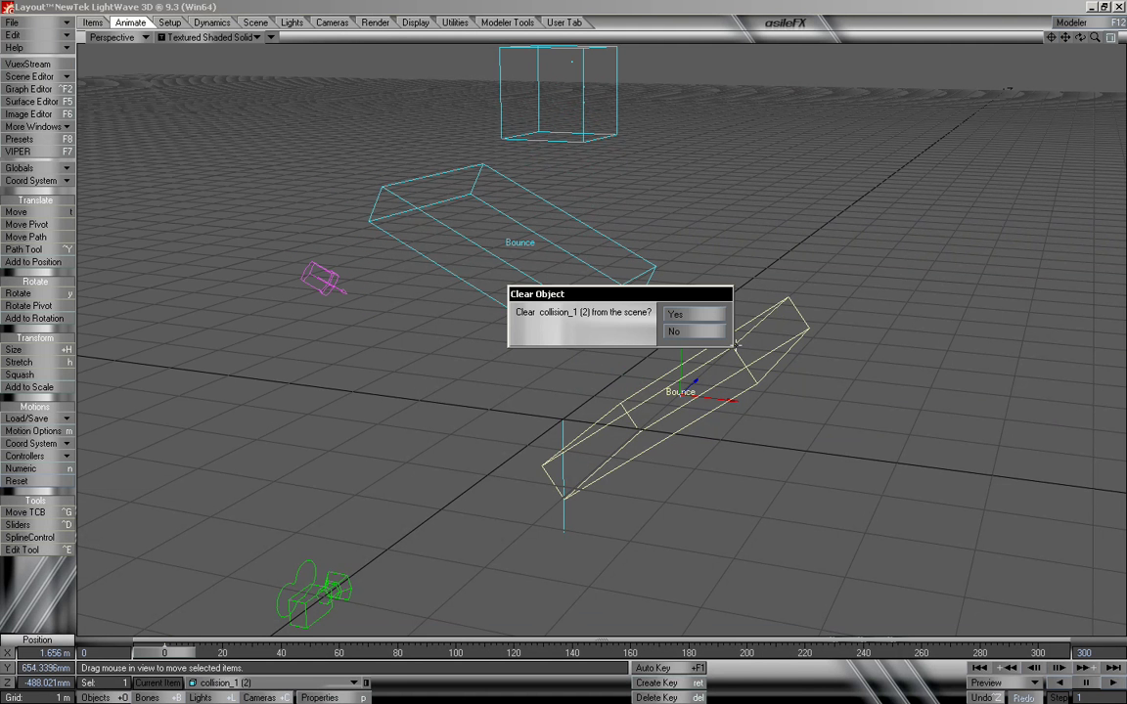
pyautogui.press('Return')
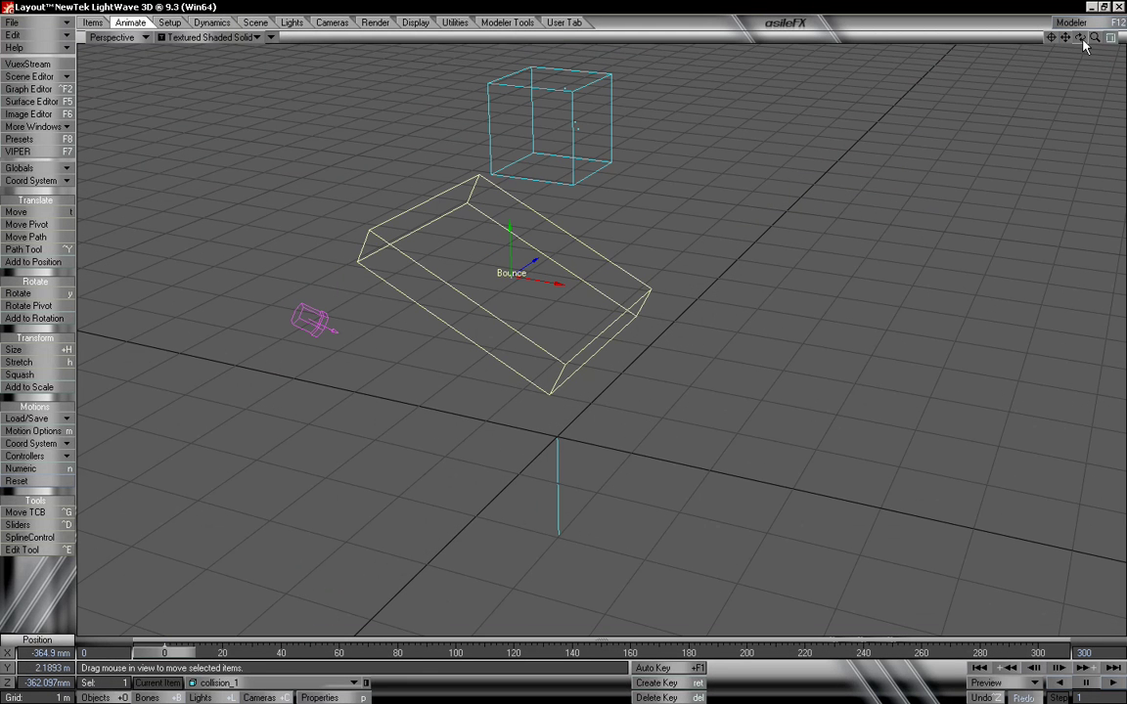
pyautogui.moveTo(192, 651); pyautogui.dragTo(165, 653)
# Set the New group of the collision_1 FX Collision to Group_2 and preview the simulation
pyautogui.press('p')
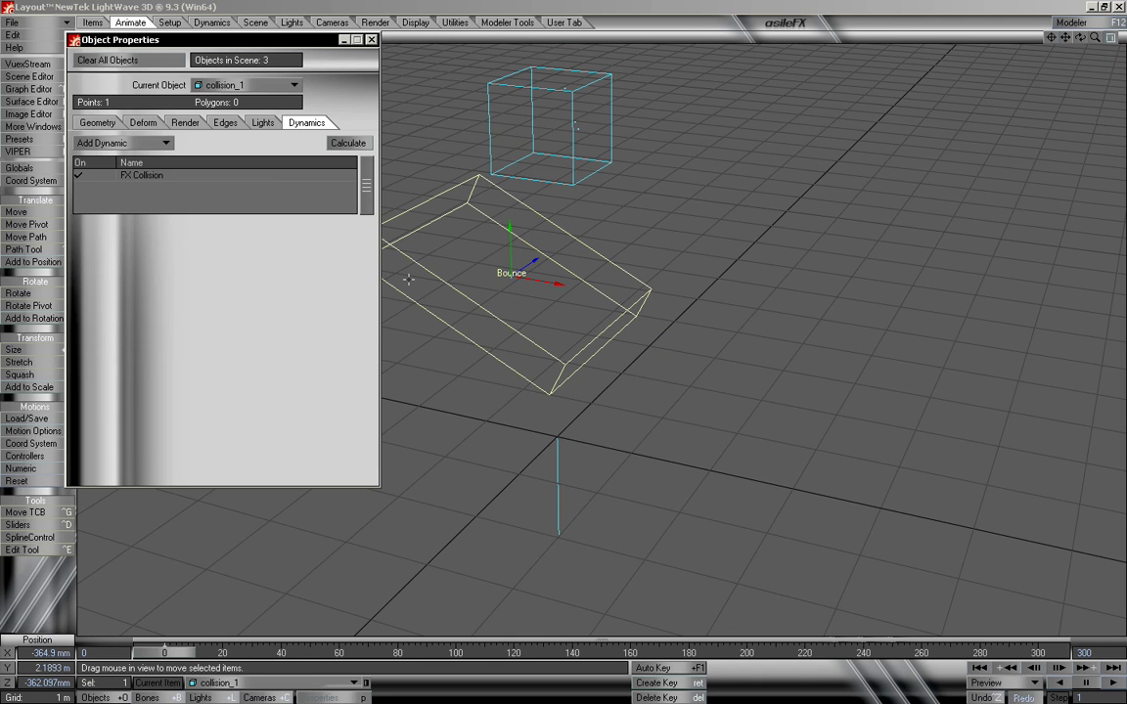
pyautogui.click(183, 175)
pyautogui.moveTo(277, 40); pyautogui.dragTo(238, 54)
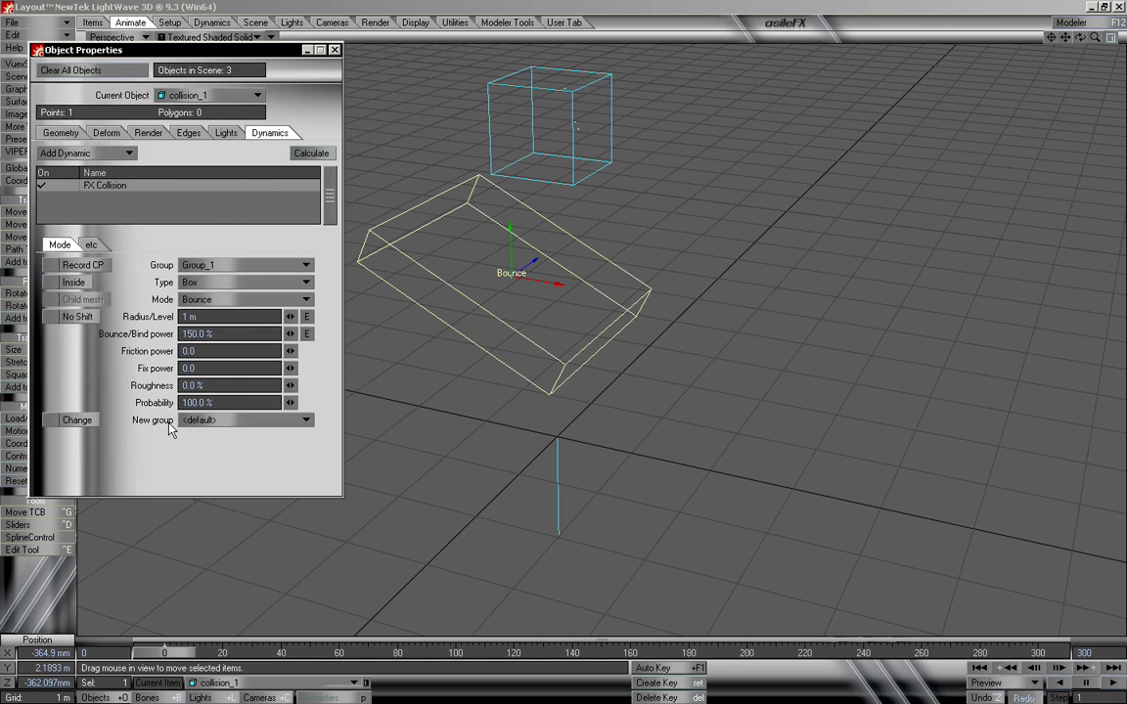
pyautogui.click(213, 421)
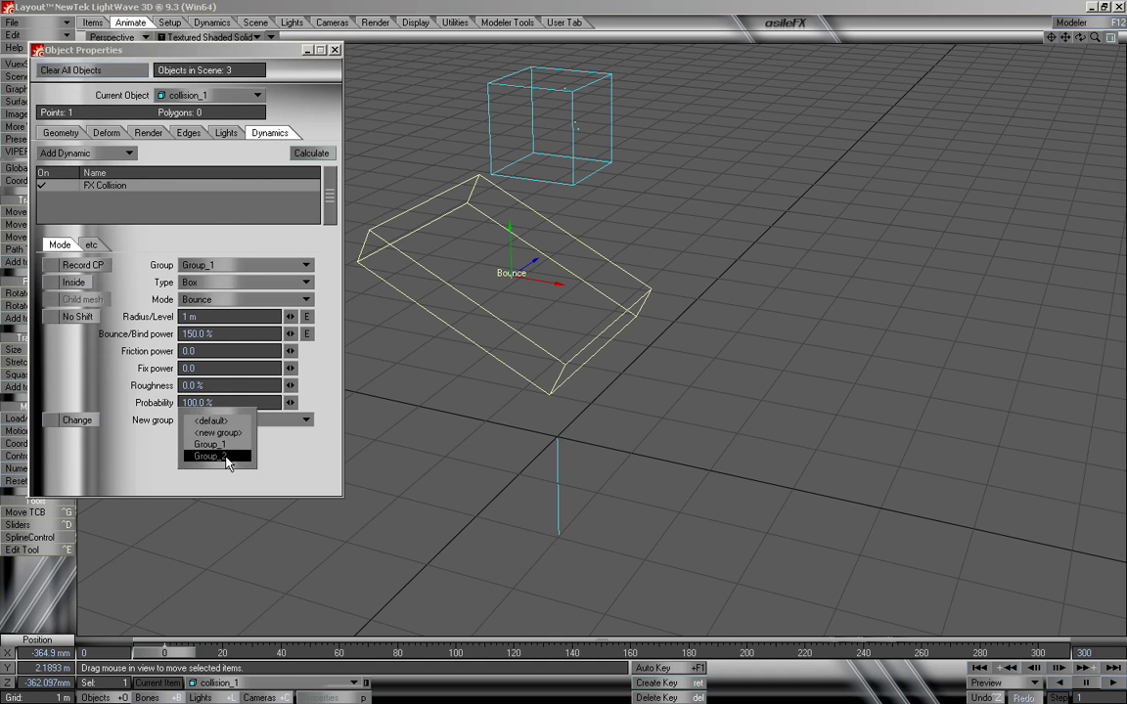
pyautogui.click(225, 457)
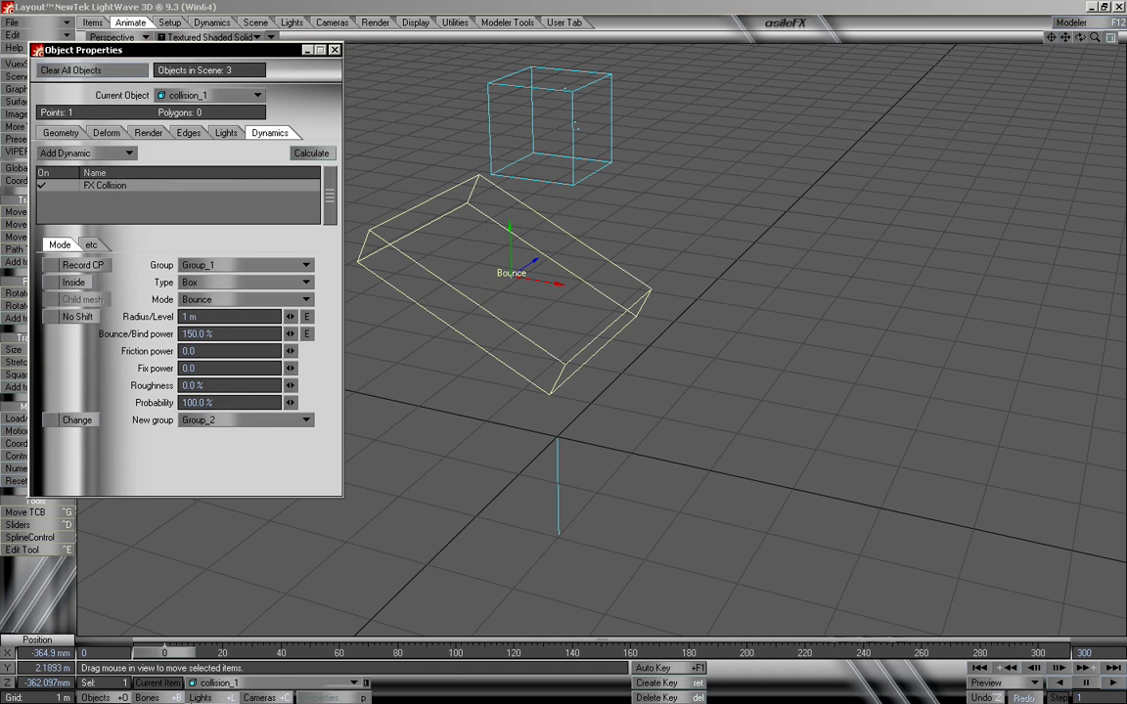
pyautogui.moveTo(178, 656); pyautogui.dragTo(147, 653)
# Enable the Change option of collision_1, close its properties and preview the particles over the timeline
pyautogui.click(84, 420)
pyautogui.click(334, 49)
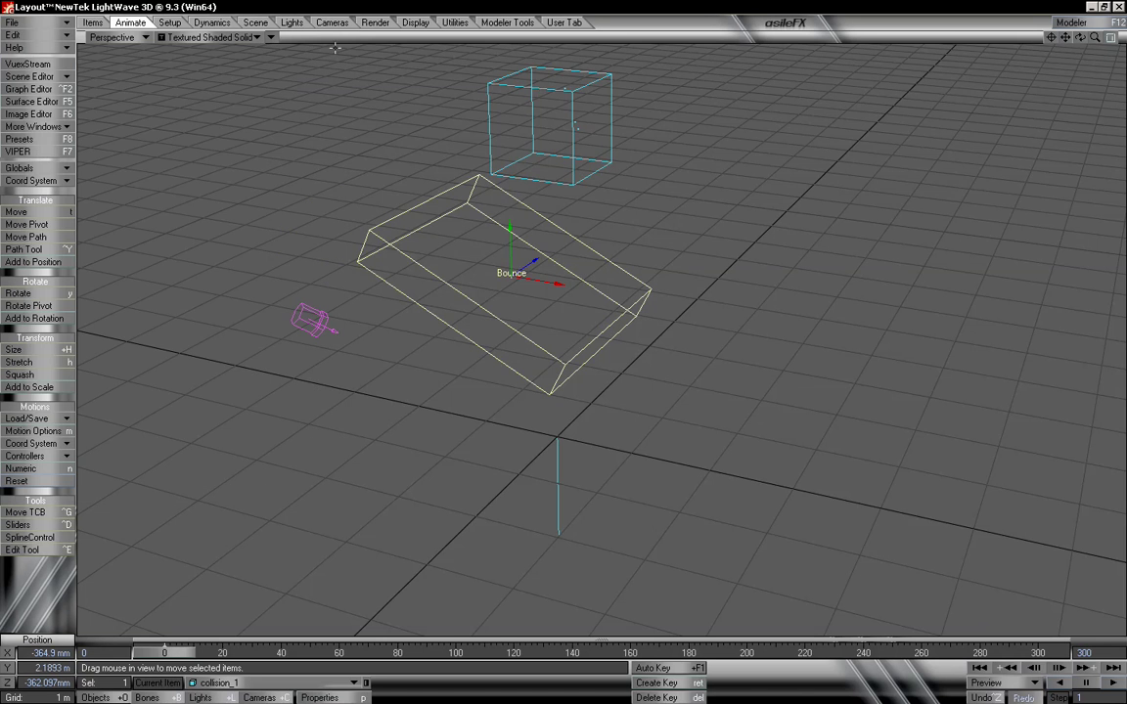
pyautogui.keyDown('alt'); pyautogui.moveTo(858, 324); pyautogui.dragTo(722, 342); pyautogui.keyUp('alt')
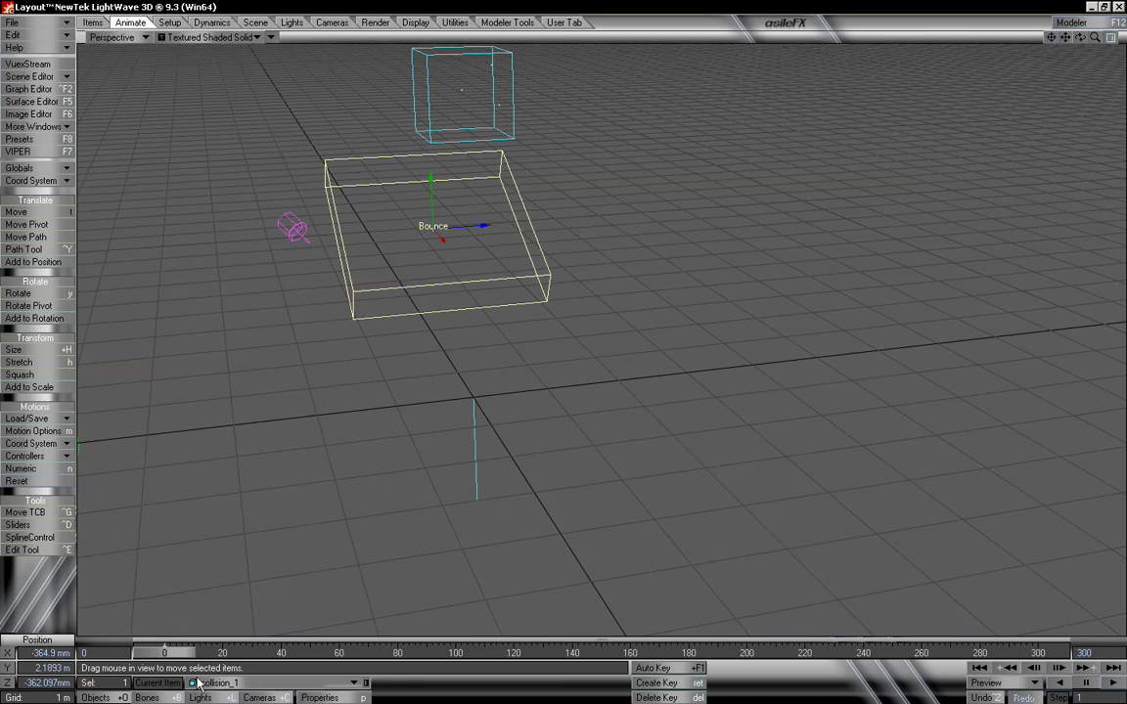
pyautogui.moveTo(174, 654)
pyautogui.mouseDown()
pyautogui.moveTo(690, 654)
pyautogui.moveTo(156, 653)
pyautogui.mouseUp()
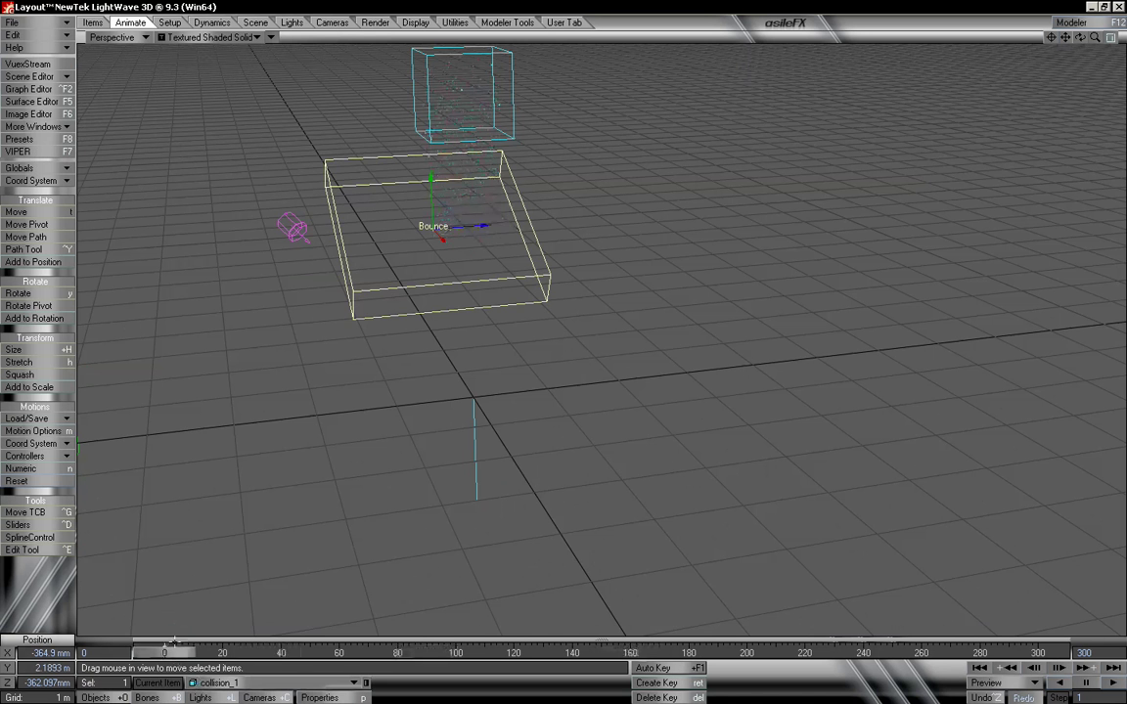
# Add a wind effector named wind_Group2 to the scene
pyautogui.keyDown('alt'); pyautogui.moveTo(387, 433); pyautogui.dragTo(398, 421); pyautogui.keyUp('alt')
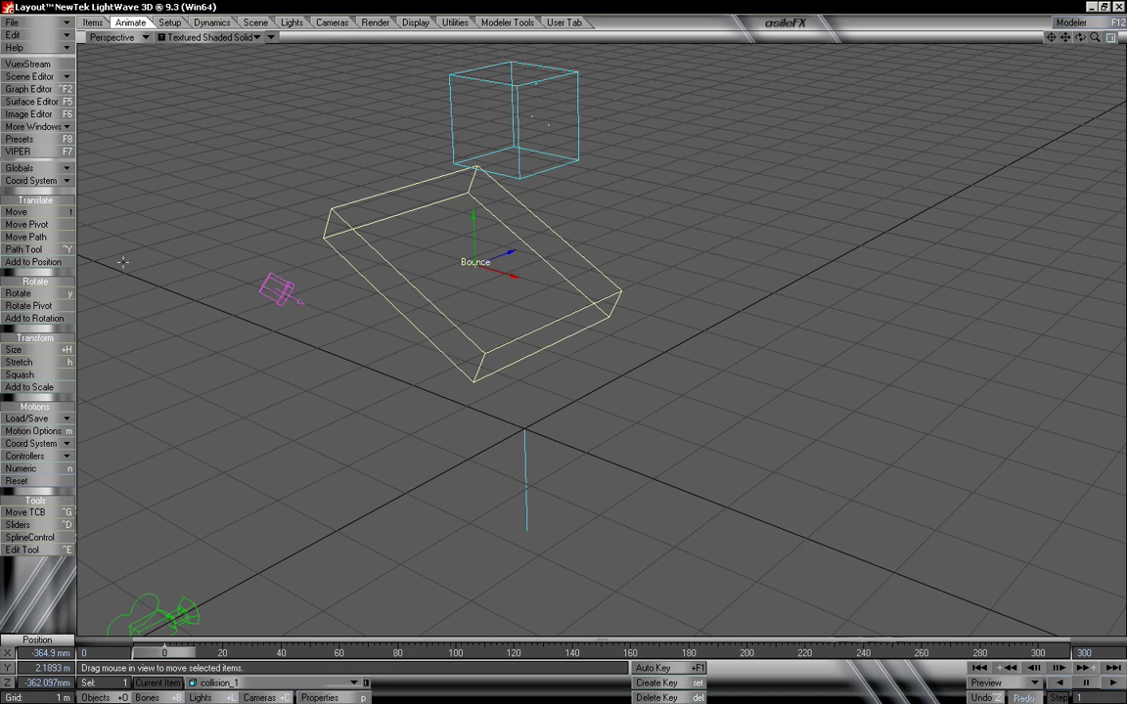
pyautogui.click(216, 24)
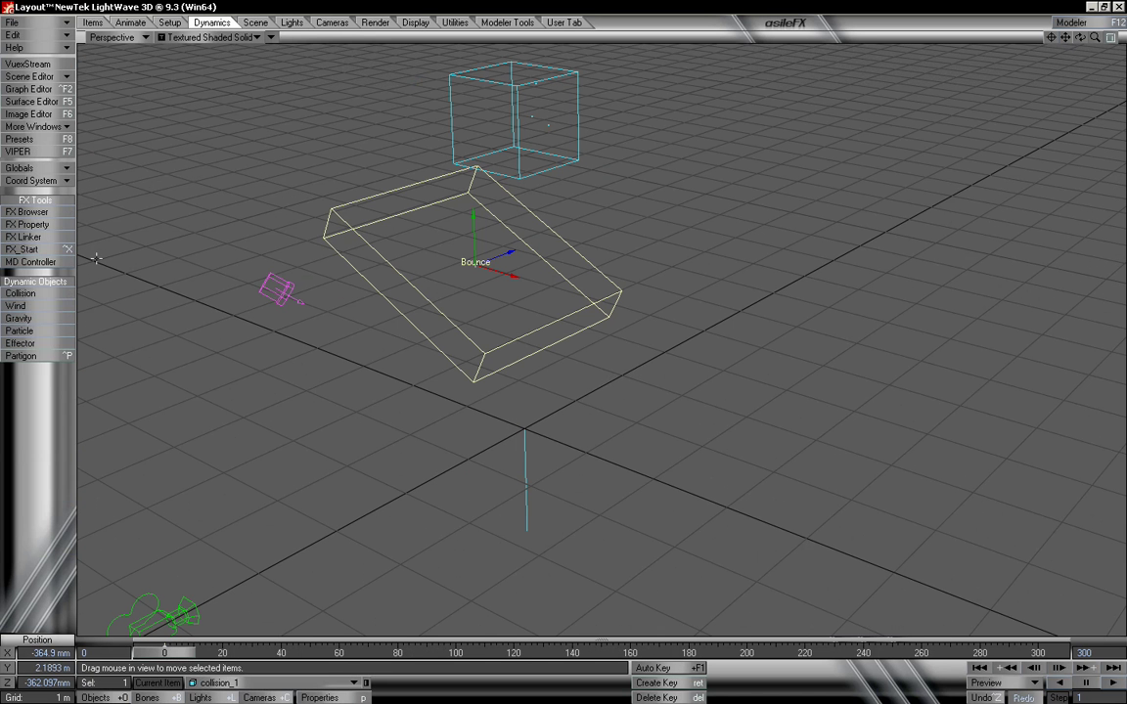
pyautogui.click(52, 306)
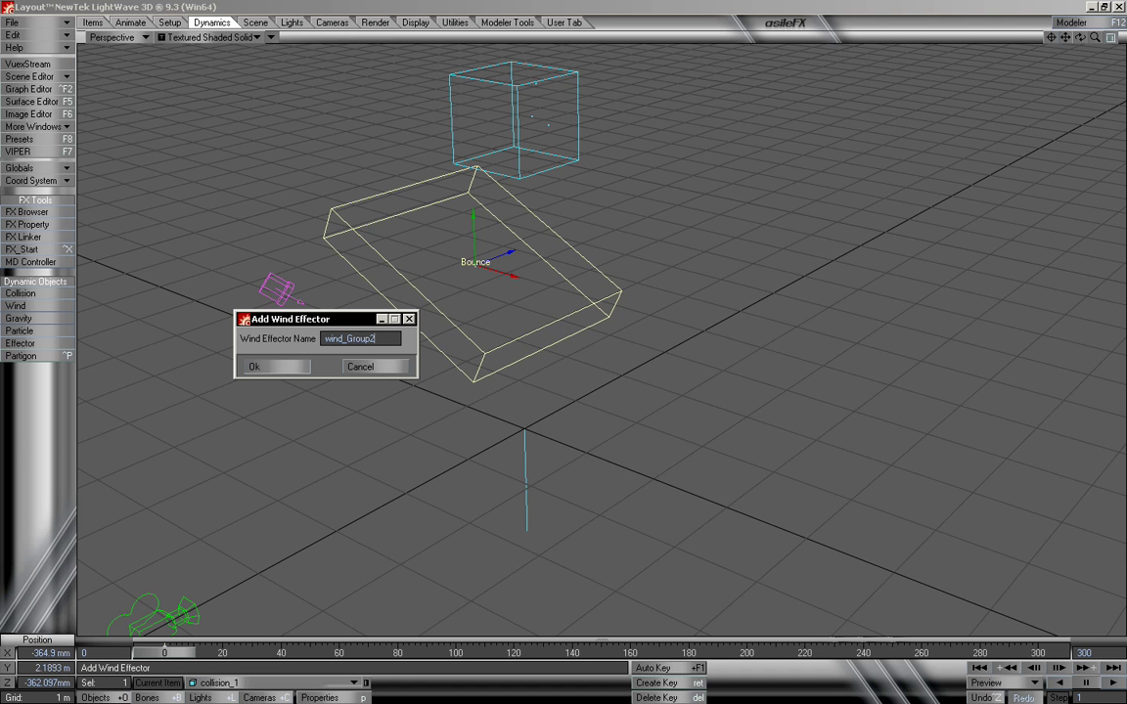
pyautogui.click(296, 366)
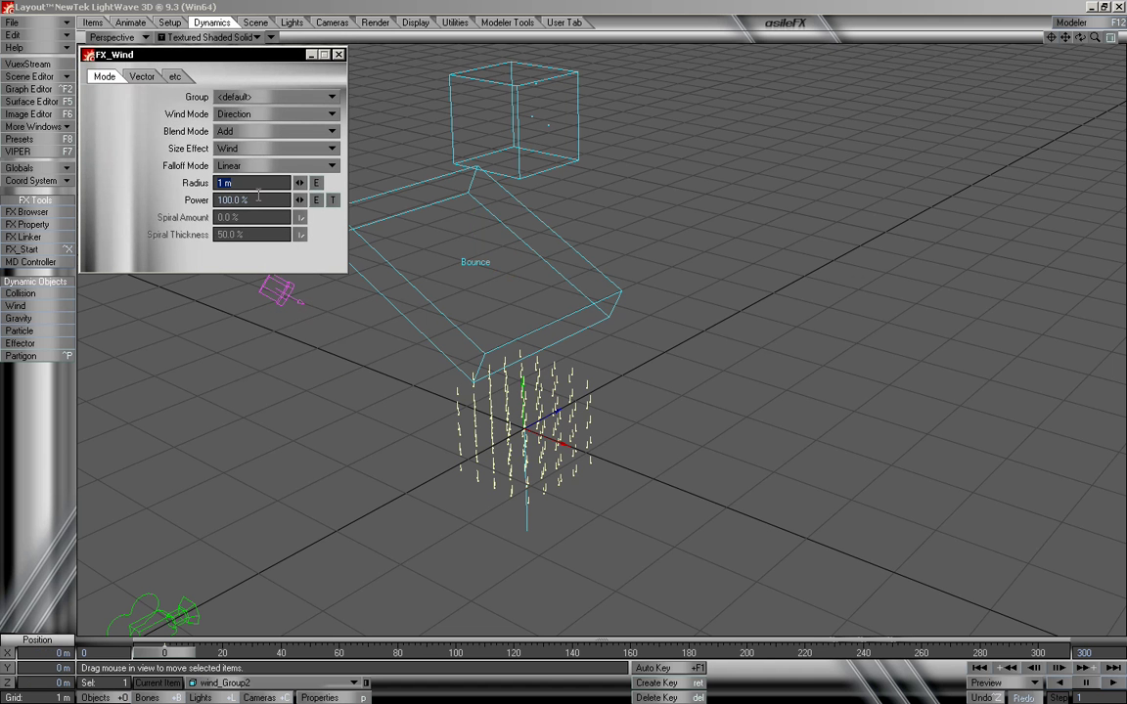
# Set the wind_Group2 effector's radius to 10 m and its group to Group_2
pyautogui.press('Tab')
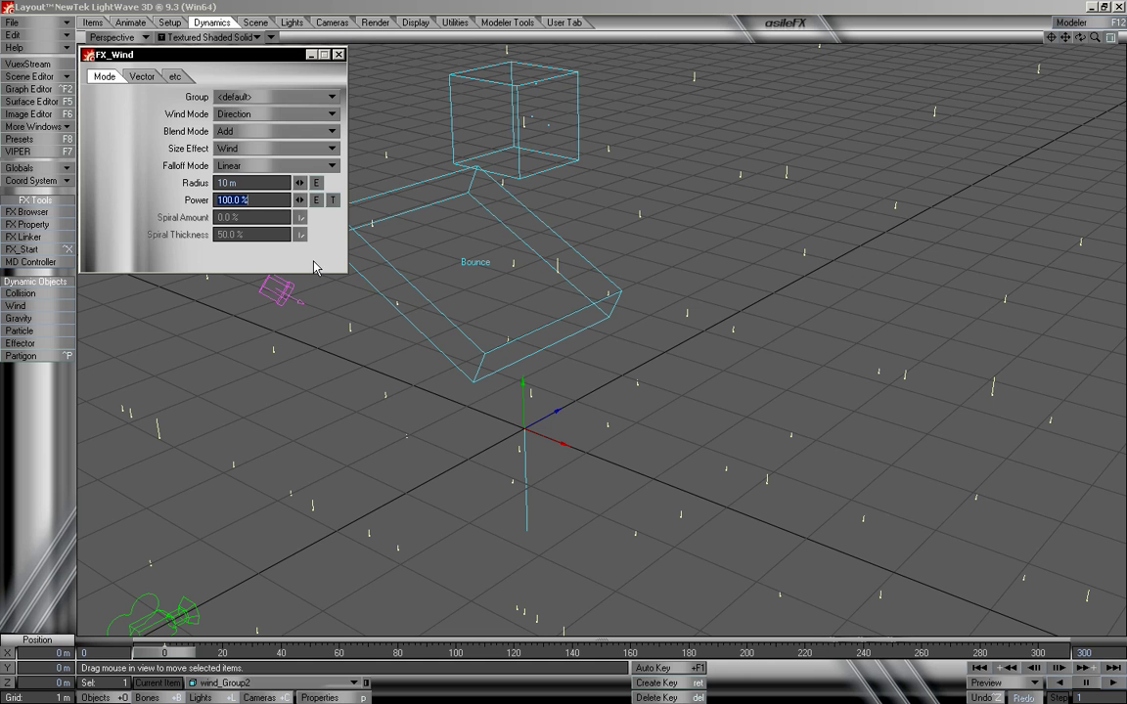
pyautogui.click(269, 97)
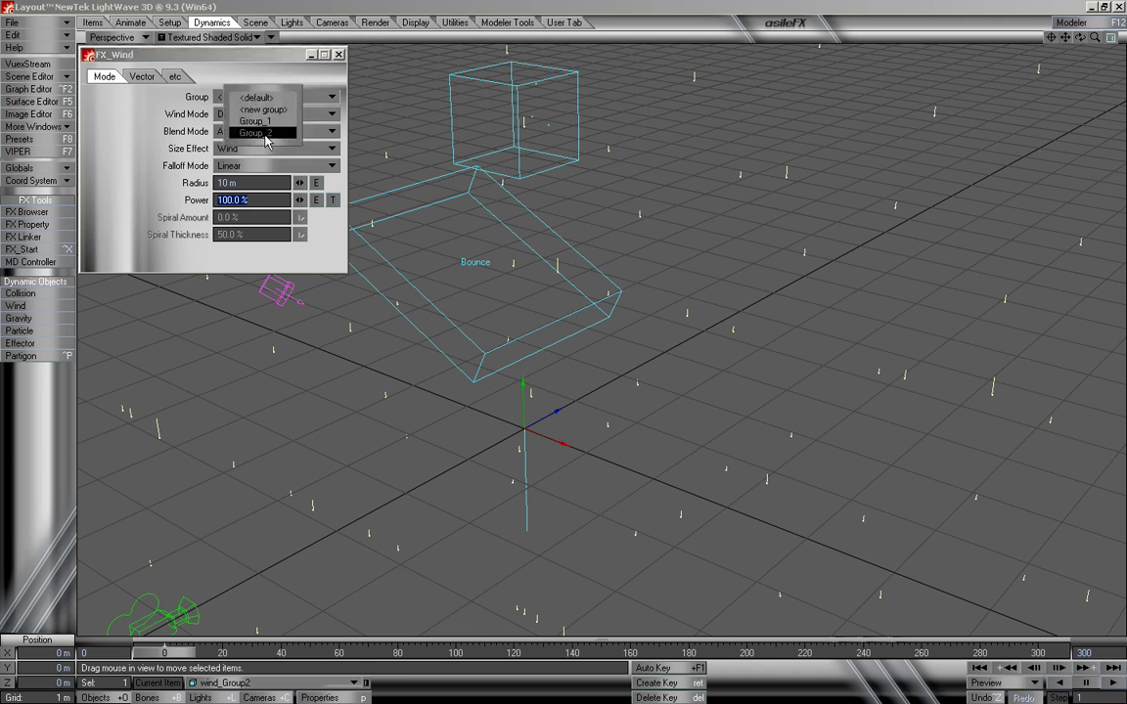
pyautogui.click(264, 135)
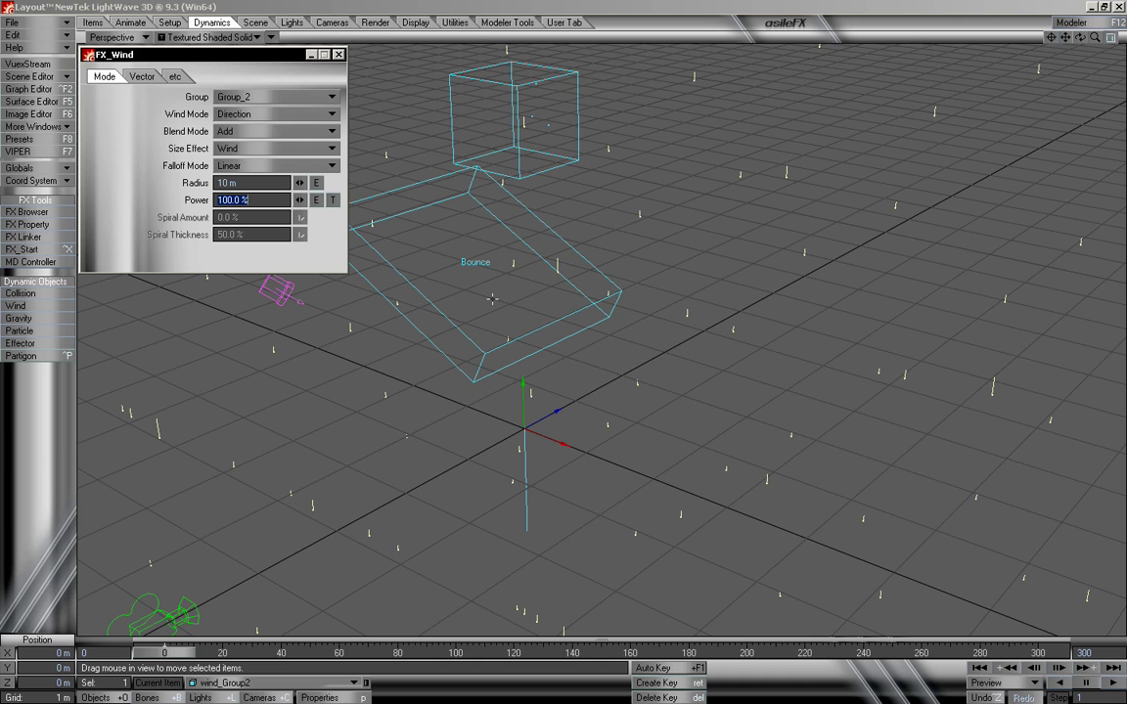
# Set the wind mode of wind_Group2 to Explosion and preview the particles over the timeline
pyautogui.click(247, 115)
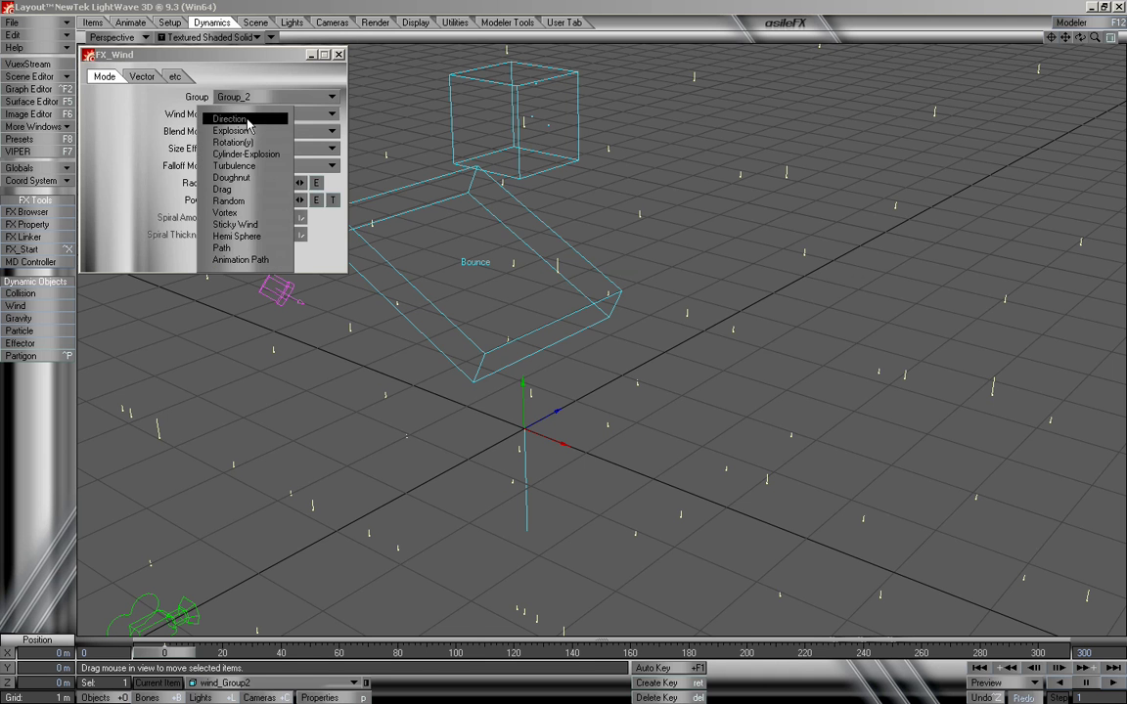
pyautogui.click(270, 131)
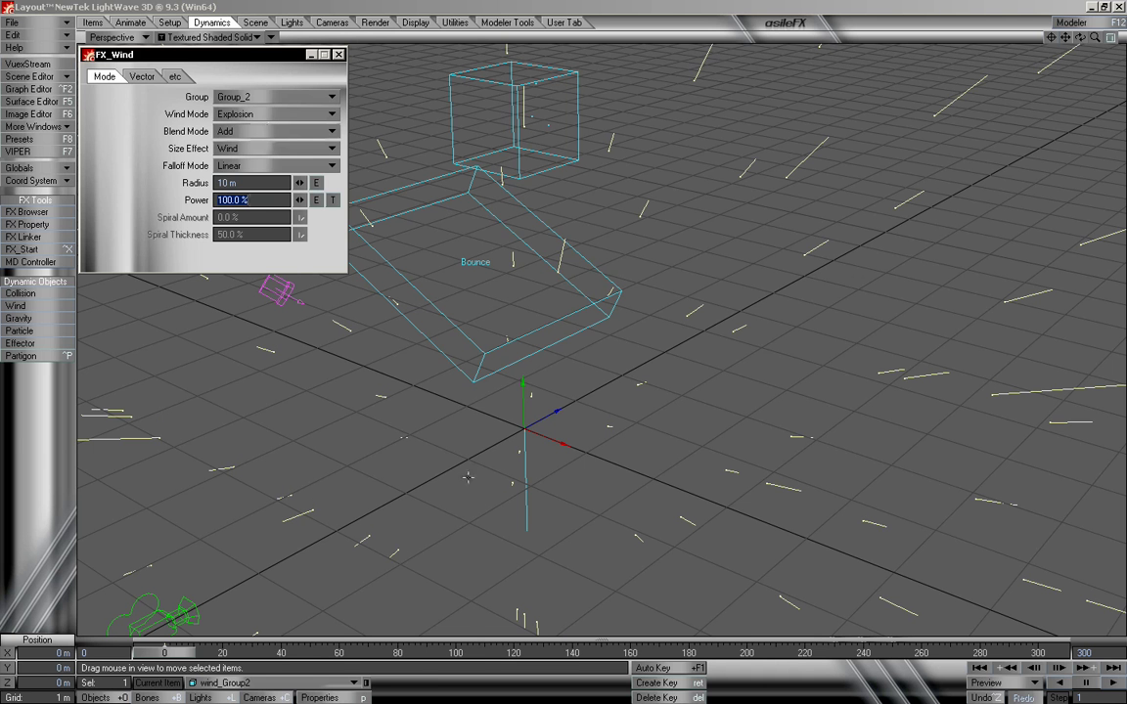
pyautogui.moveTo(168, 653); pyautogui.dragTo(614, 654)
pyautogui.moveTo(1095, 38); pyautogui.dragTo(1083, 38)
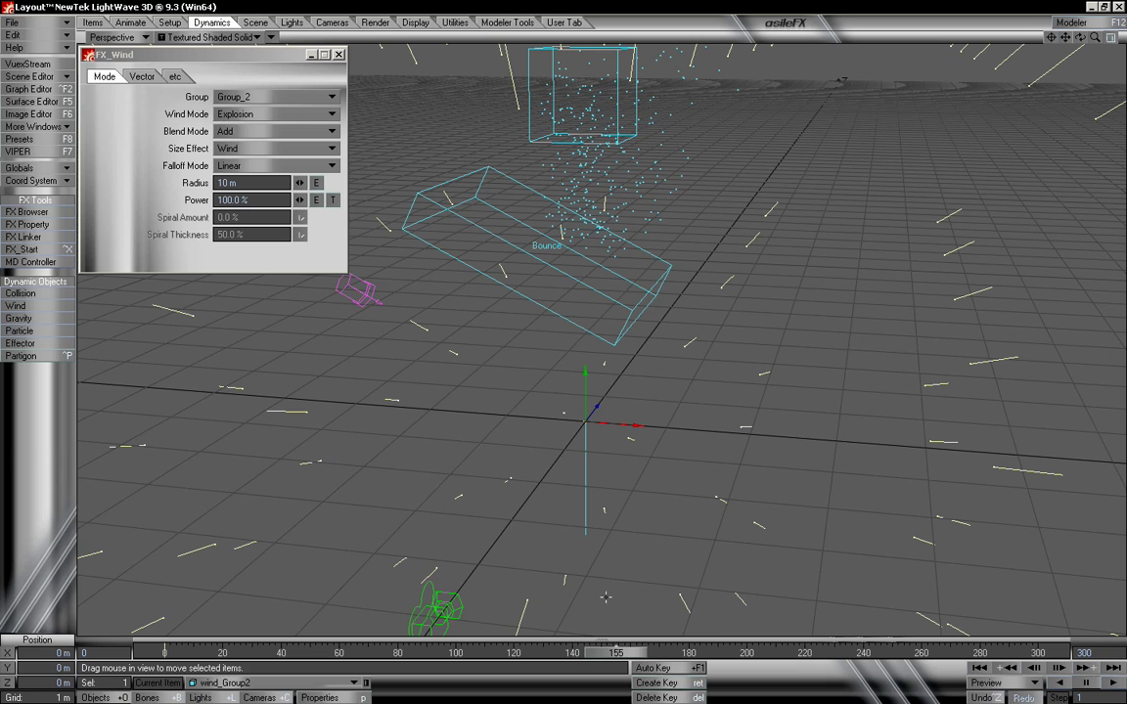
pyautogui.moveTo(629, 666); pyautogui.dragTo(147, 653)
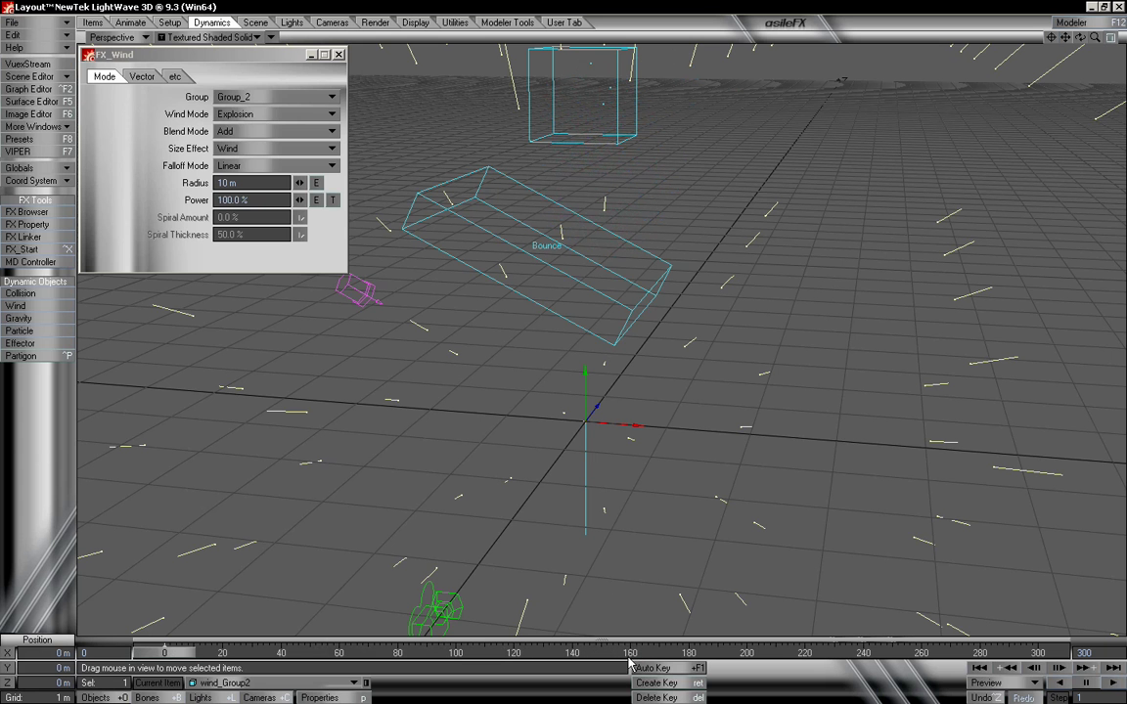
# Switch the wind mode of wind_Group2 to Rotation(y) and preview the particles over the timeline
pyautogui.click(331, 113)
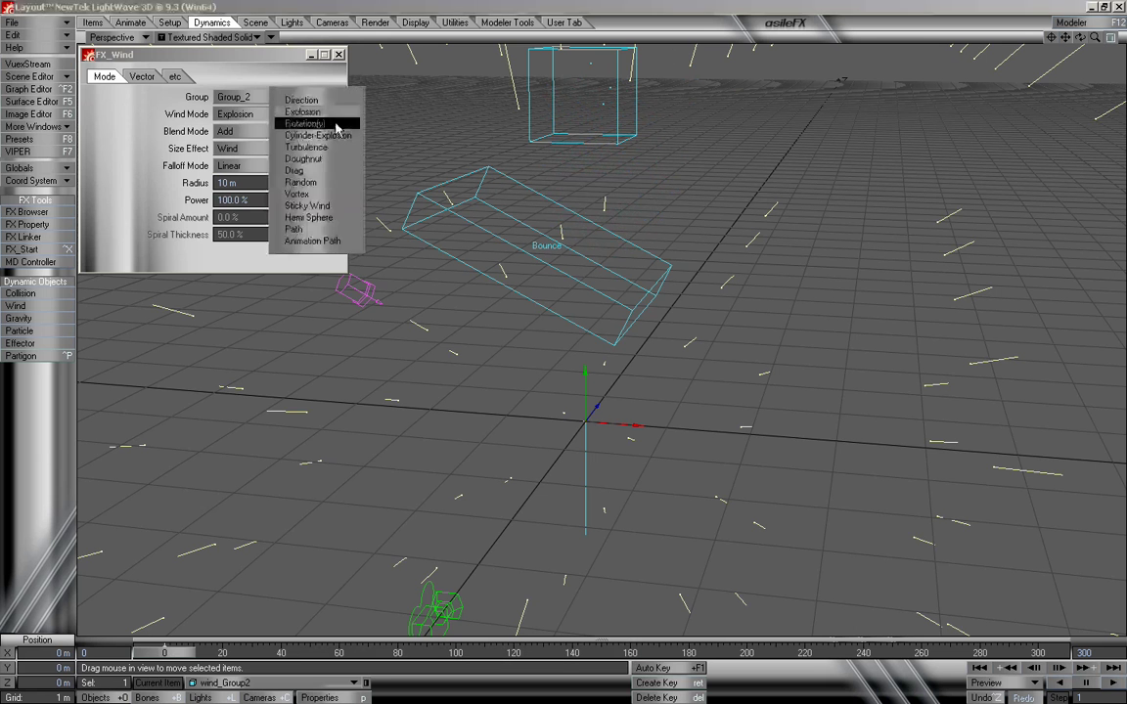
pyautogui.click(343, 119)
pyautogui.moveTo(166, 654)
pyautogui.mouseDown()
pyautogui.moveTo(1030, 654)
pyautogui.moveTo(164, 654)
pyautogui.mouseUp()
# Switch the wind mode of wind_Group2 to Doughnut and preview the particles over the timeline
pyautogui.click(272, 115)
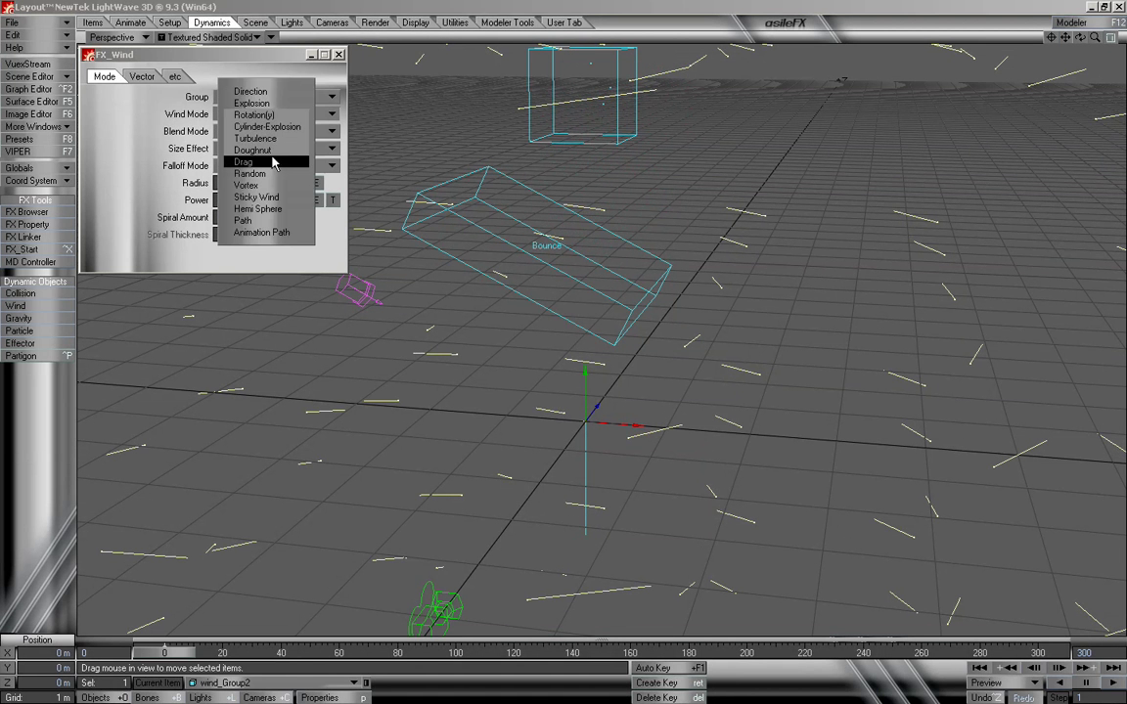
pyautogui.click(277, 152)
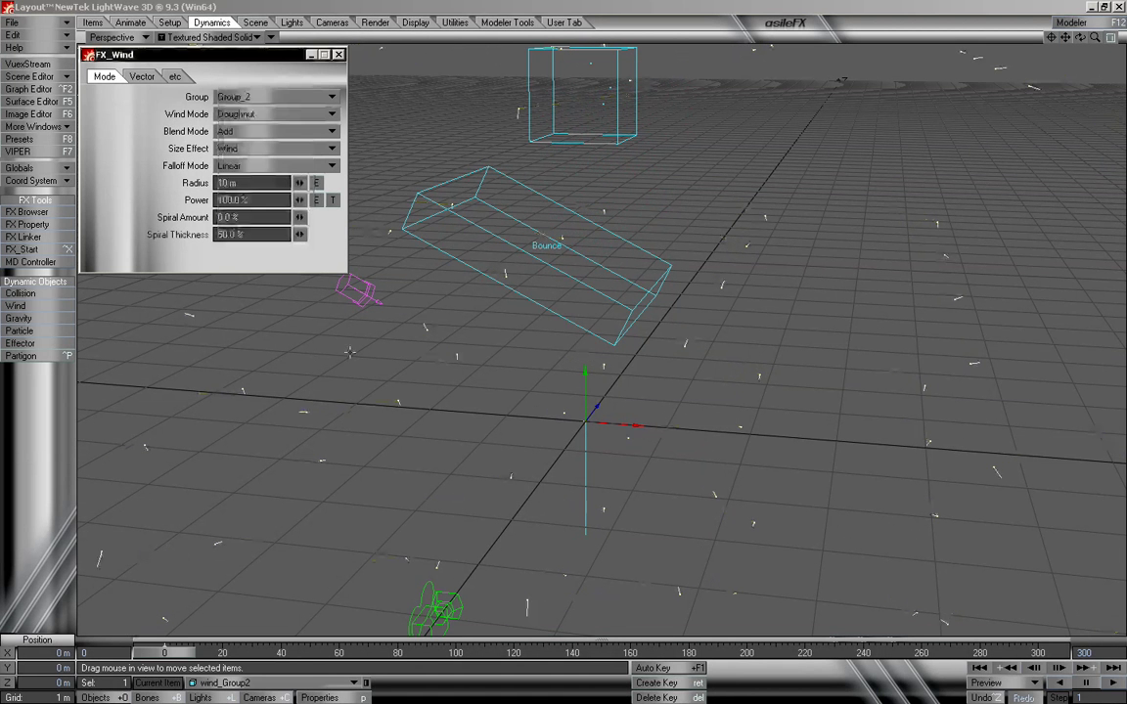
pyautogui.moveTo(189, 656); pyautogui.dragTo(163, 653)
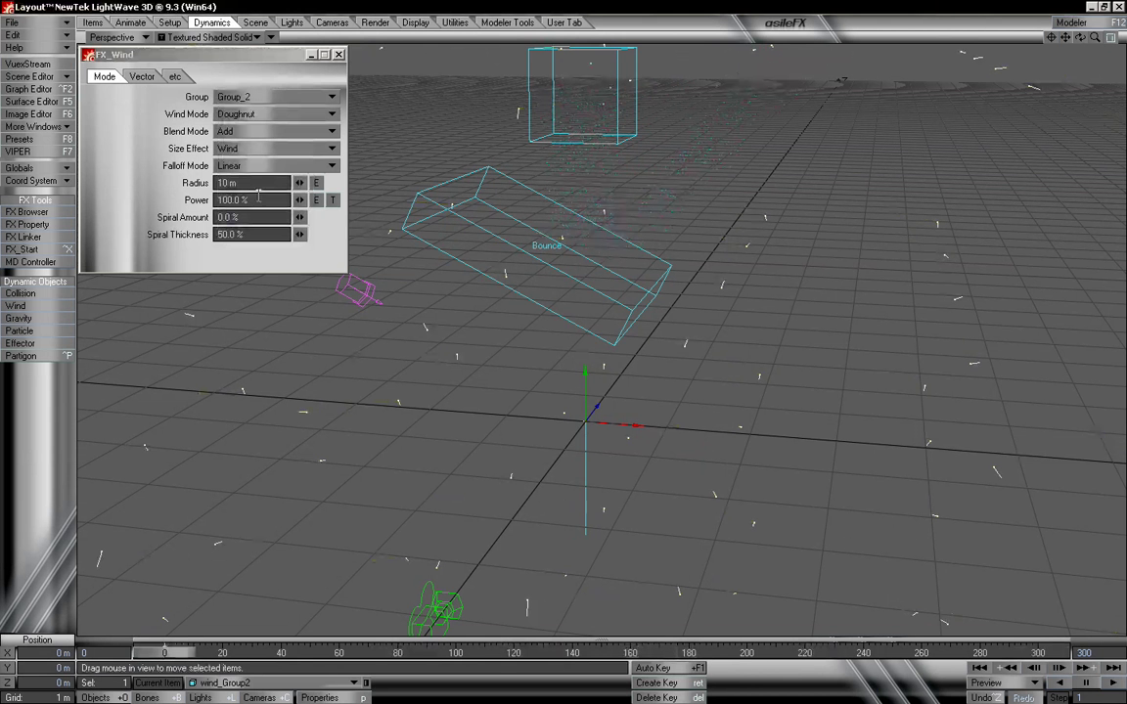
# Set the wind mode of wind_Group2 to Vortex, preview the particles over the timeline and close the wind properties
pyautogui.click(262, 116)
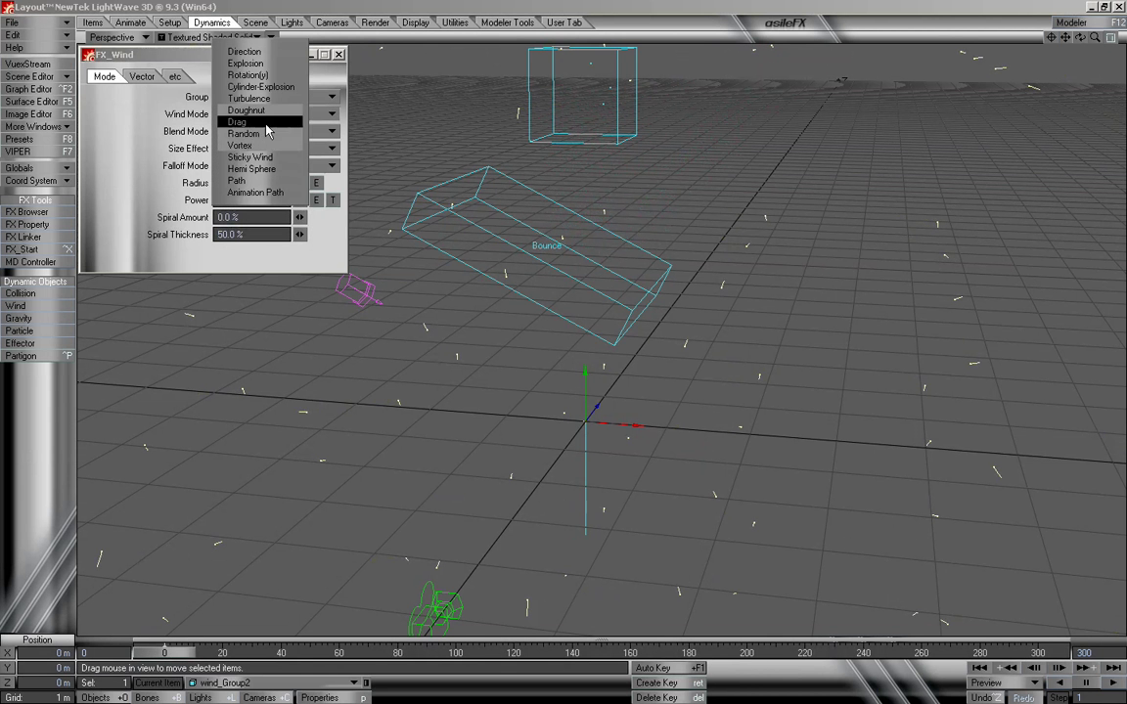
pyautogui.click(245, 145)
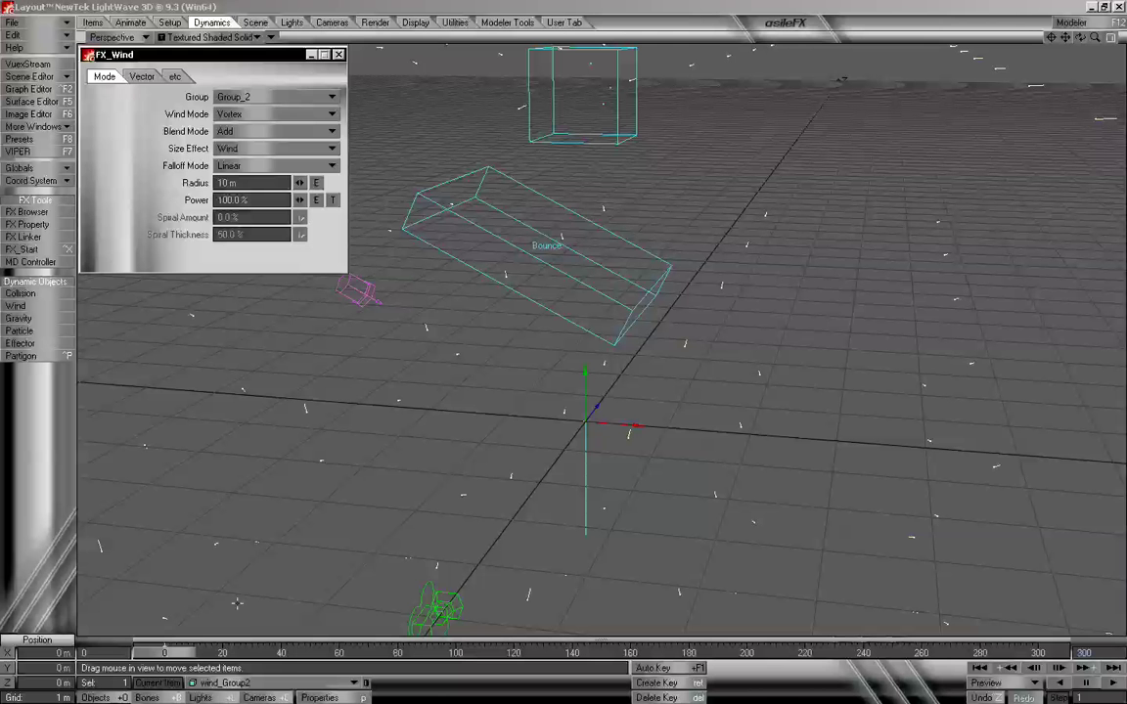
pyautogui.moveTo(193, 654); pyautogui.dragTo(163, 653)
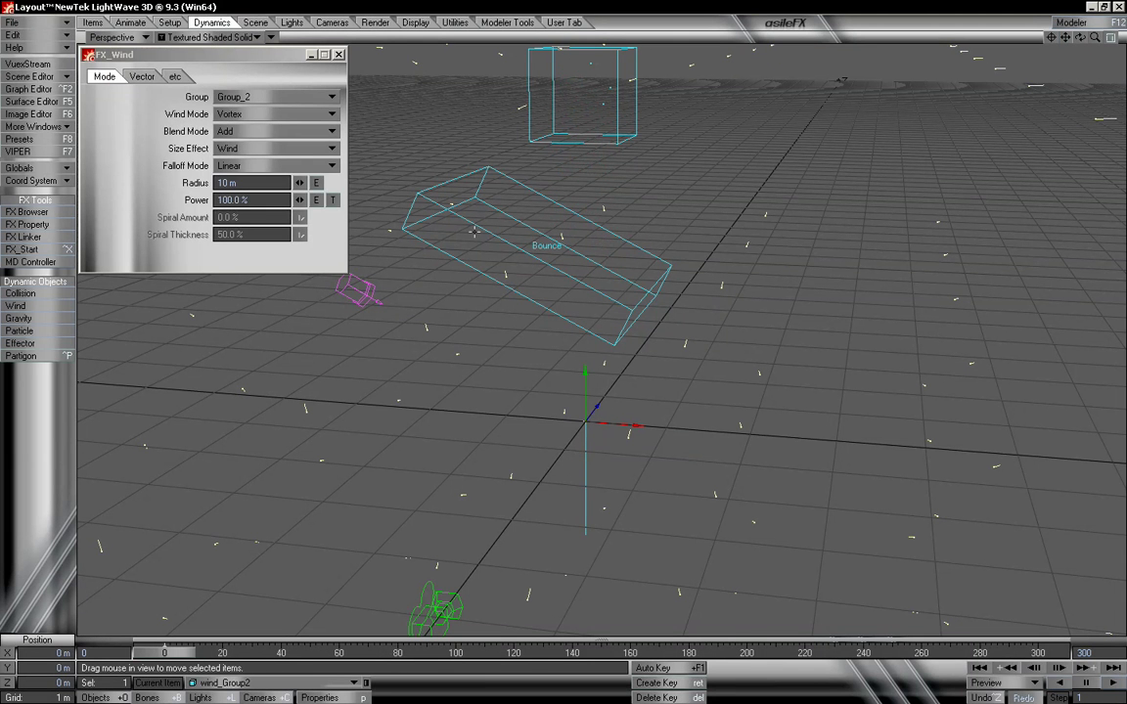
pyautogui.click(339, 55)
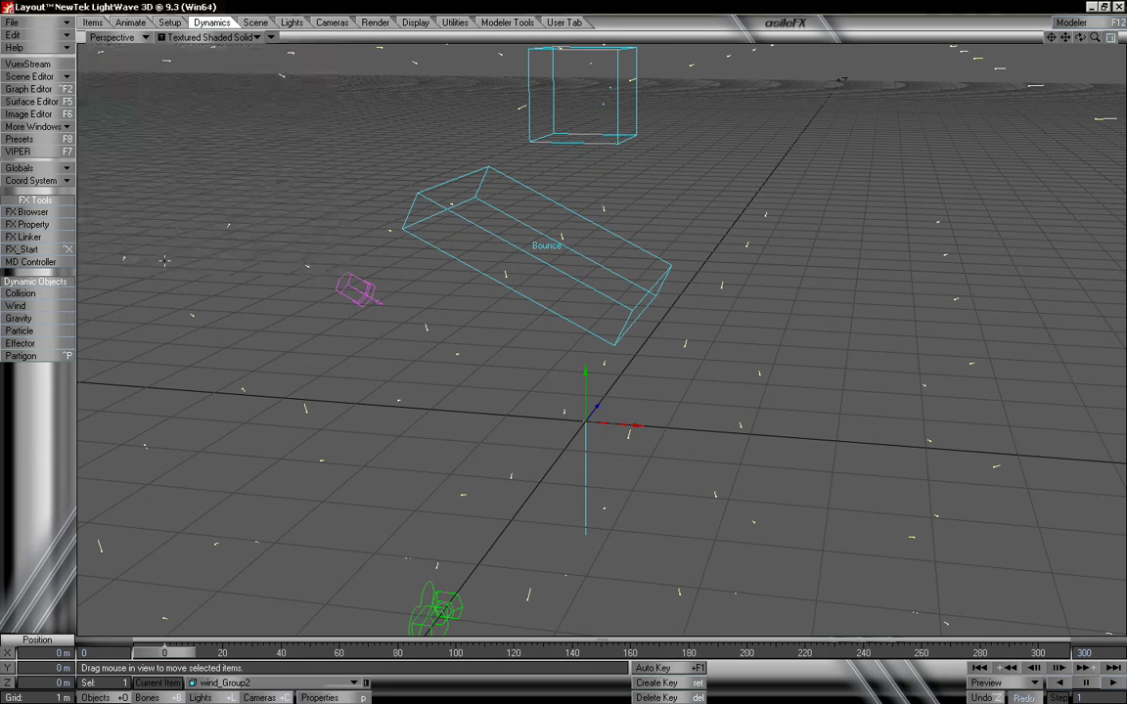
# Add a gravity effector named gravity_Group2, assign it to Group_2 and preview the particles over the timeline
pyautogui.click(19, 319)
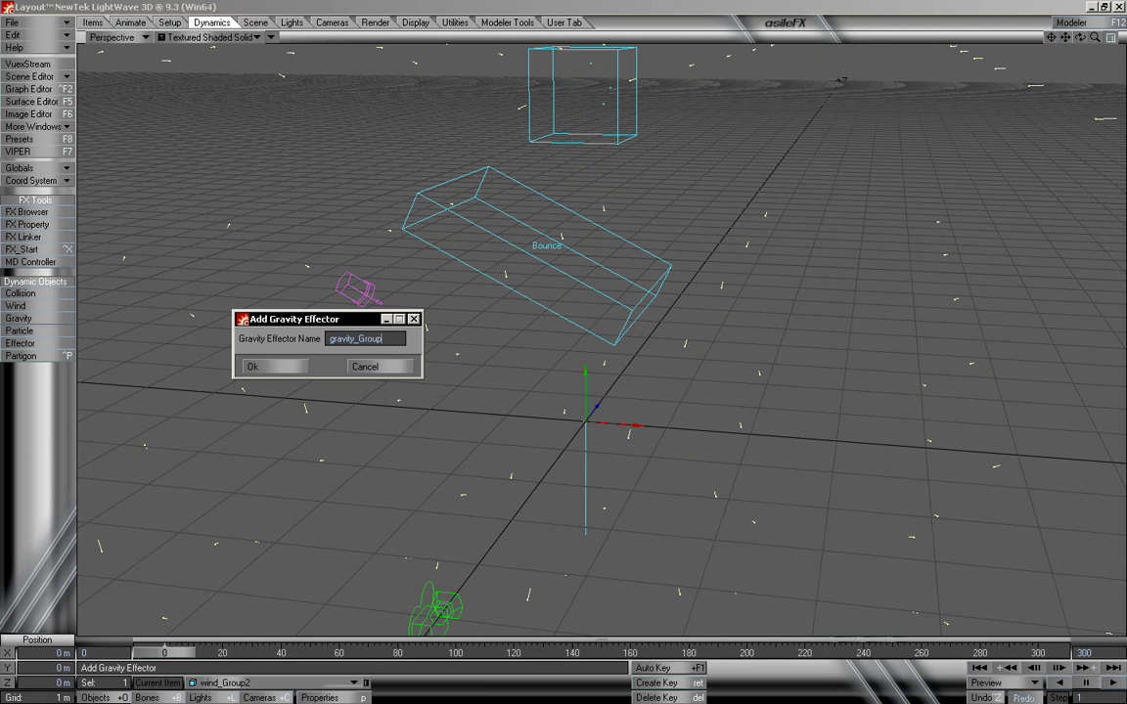
pyautogui.click(256, 367)
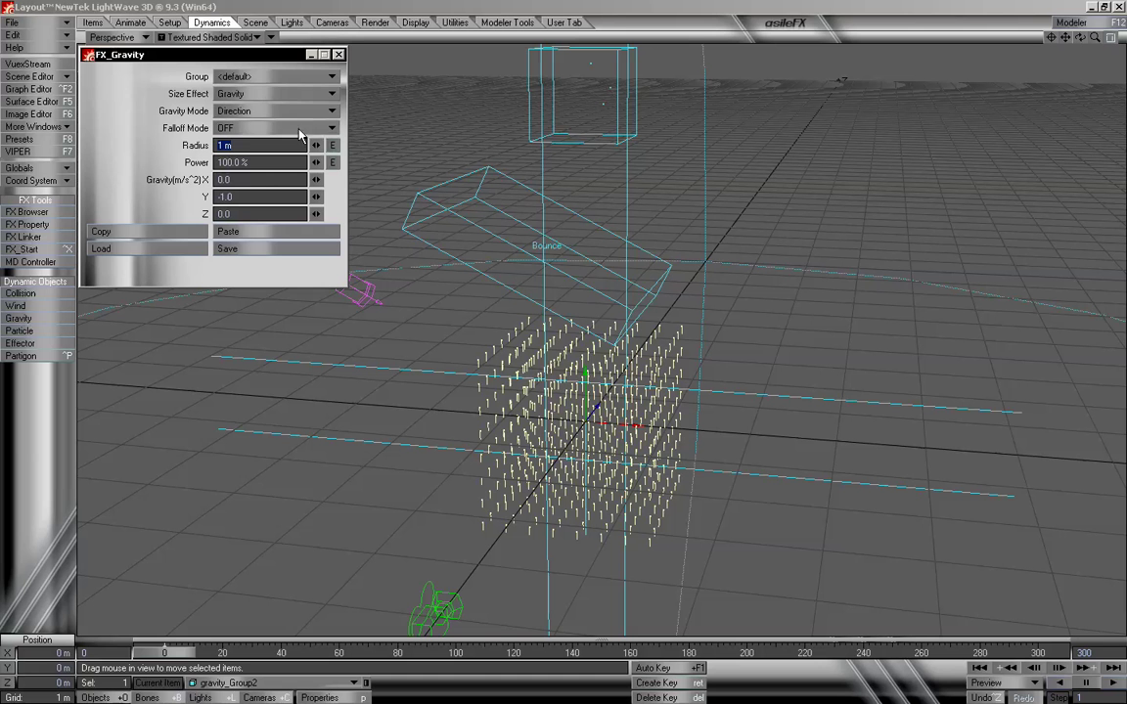
pyautogui.click(248, 75)
pyautogui.click(283, 110)
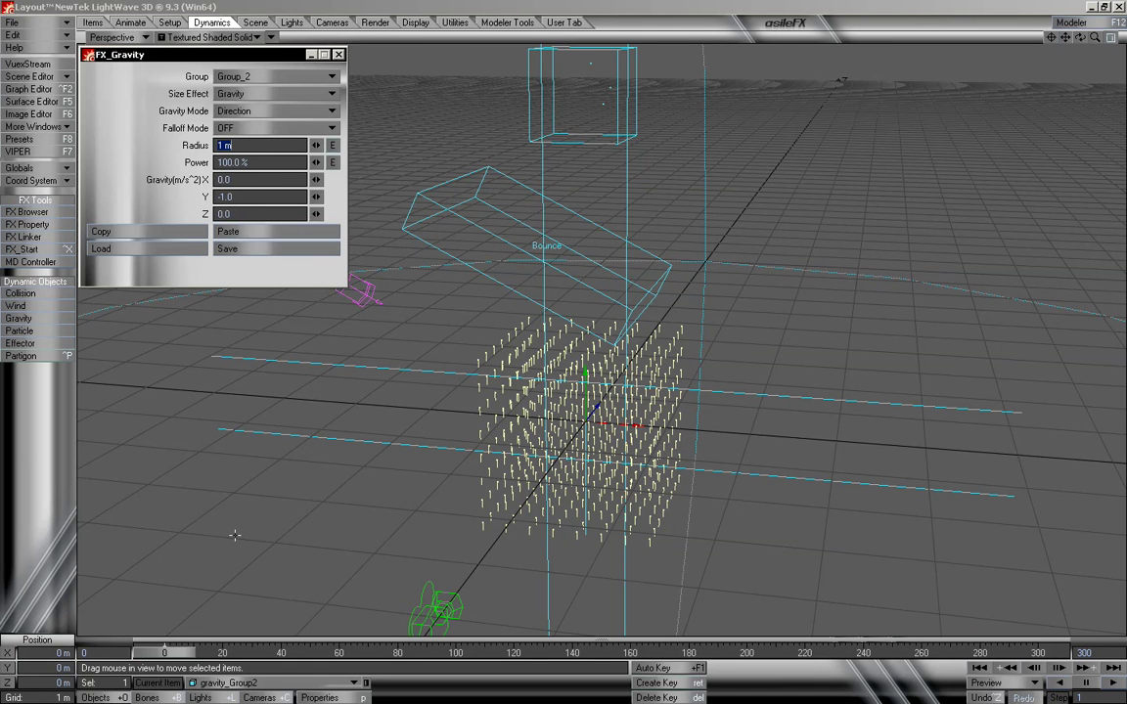
pyautogui.moveTo(170, 653)
pyautogui.mouseDown()
pyautogui.moveTo(1038, 653)
pyautogui.moveTo(165, 652)
pyautogui.mouseUp()
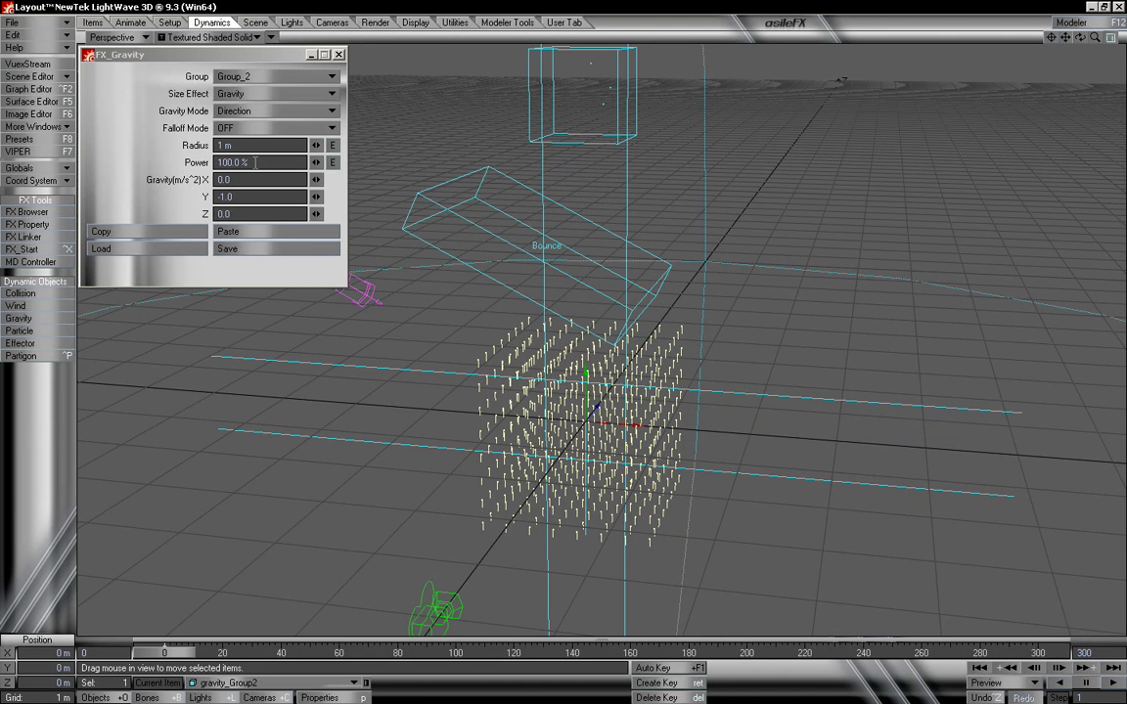
# Set the gravity_Group2 power to 25 %, preview the particles over the timeline, and select collision_1 with the gravity properties closed
pyautogui.moveTo(253, 163); pyautogui.dragTo(154, 162)
pyautogui.press('Tab')
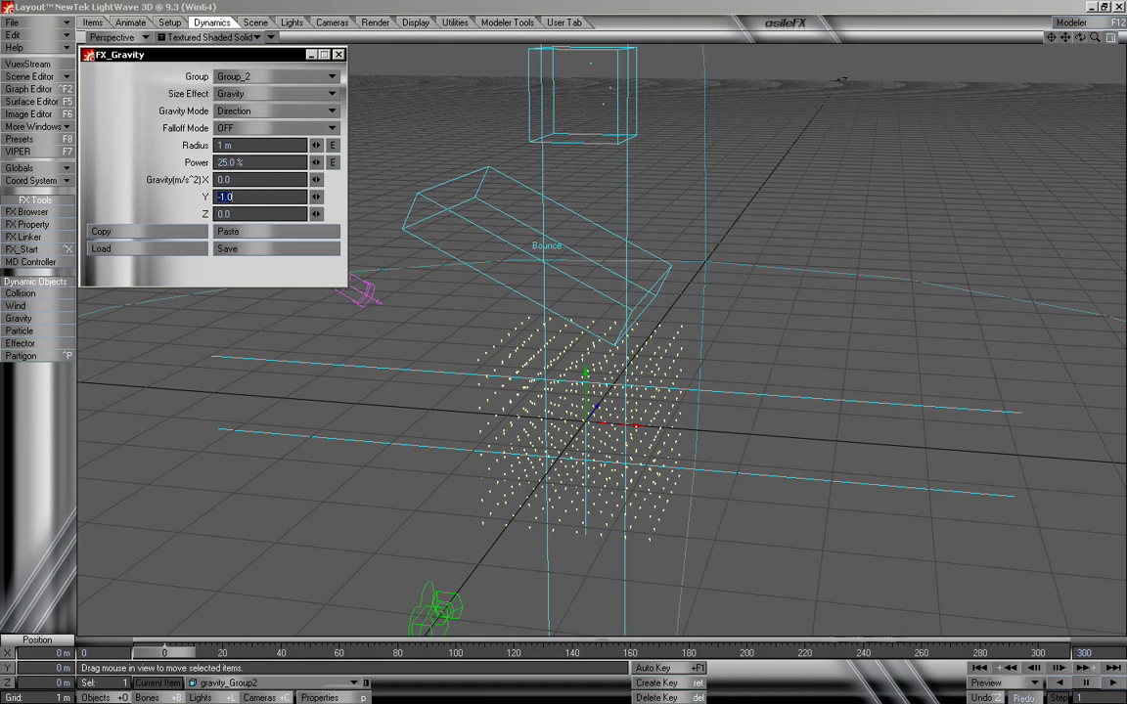
pyautogui.moveTo(187, 651); pyautogui.dragTo(839, 651)
pyautogui.keyDown('alt'); pyautogui.moveTo(607, 353); pyautogui.dragTo(710, 208); pyautogui.keyUp('alt')
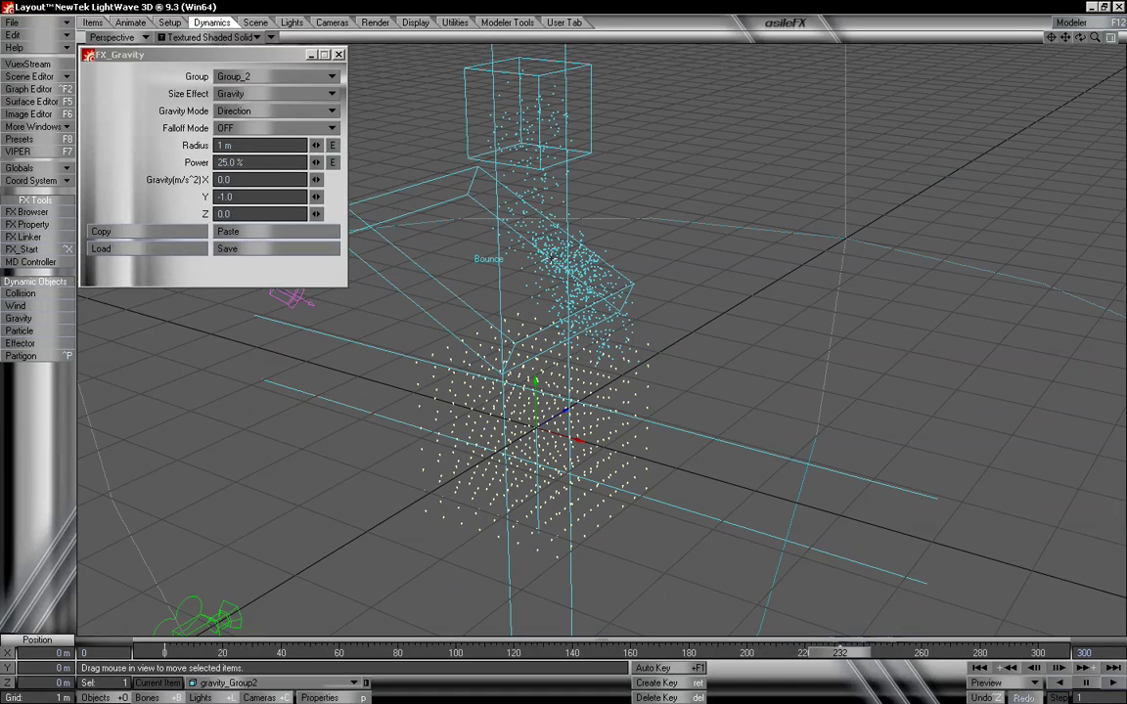
pyautogui.click(477, 290)
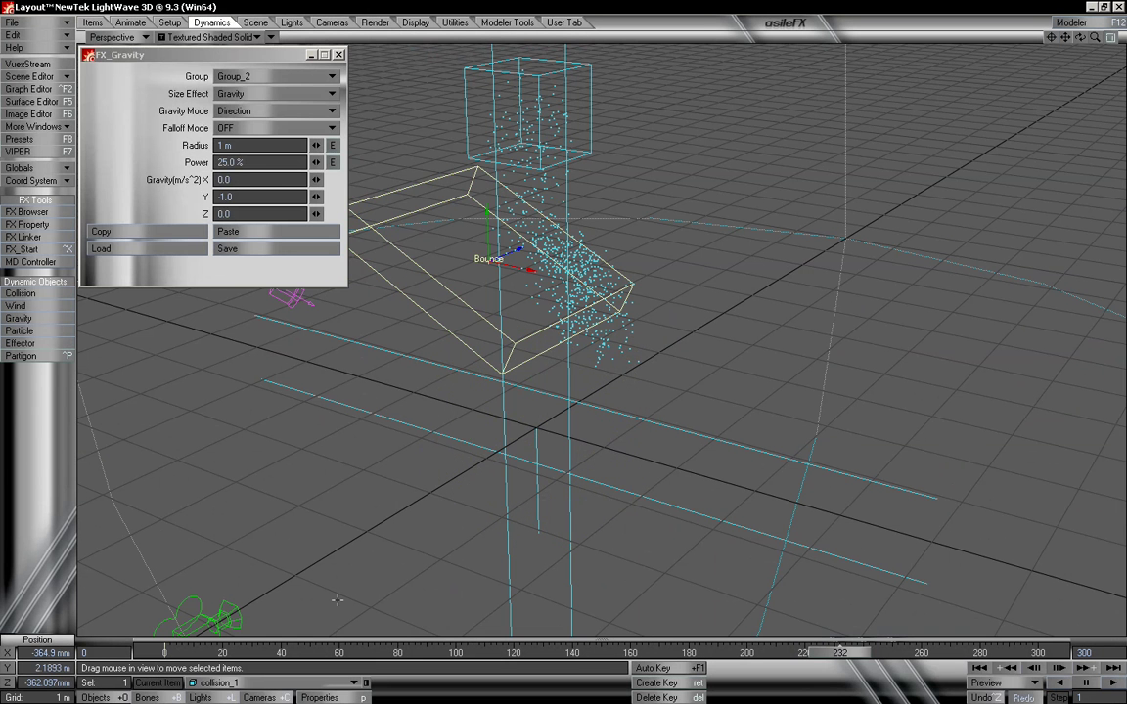
pyautogui.click(338, 55)
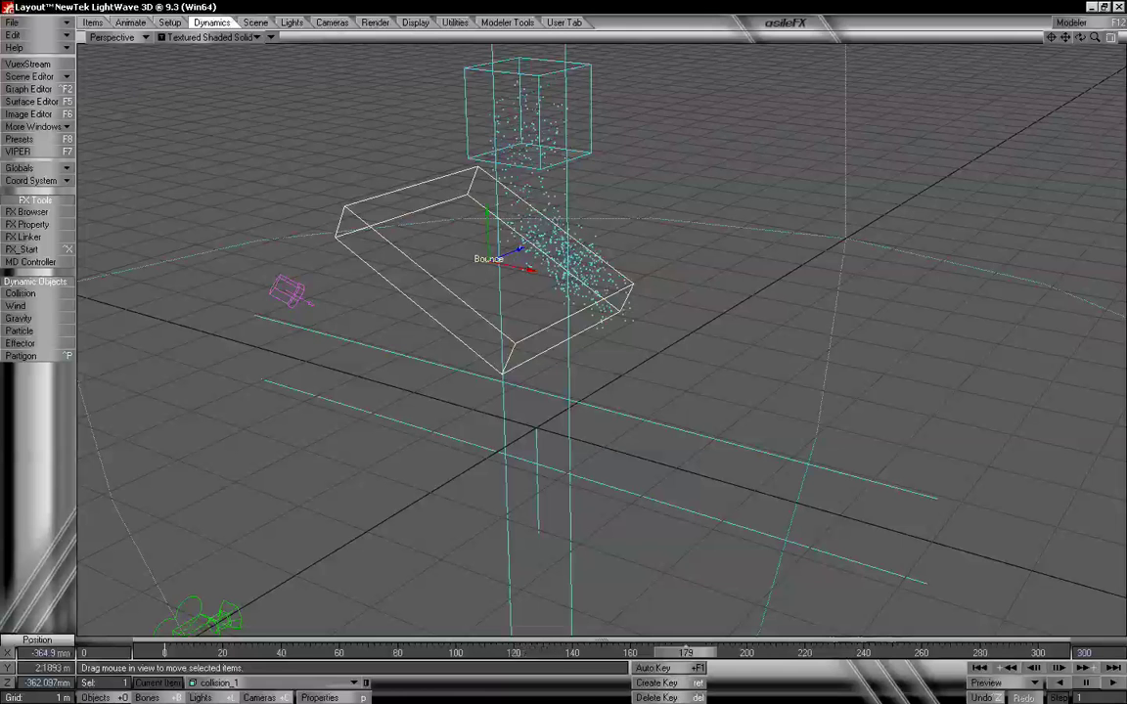
pyautogui.moveTo(686, 344)
pyautogui.keyDown('alt'); pyautogui.mouseDown()
pyautogui.moveTo(802, 283)
pyautogui.moveTo(700, 318)
pyautogui.moveTo(696, 340)
pyautogui.mouseUp(); pyautogui.keyUp('alt')
pyautogui.press('Delete')
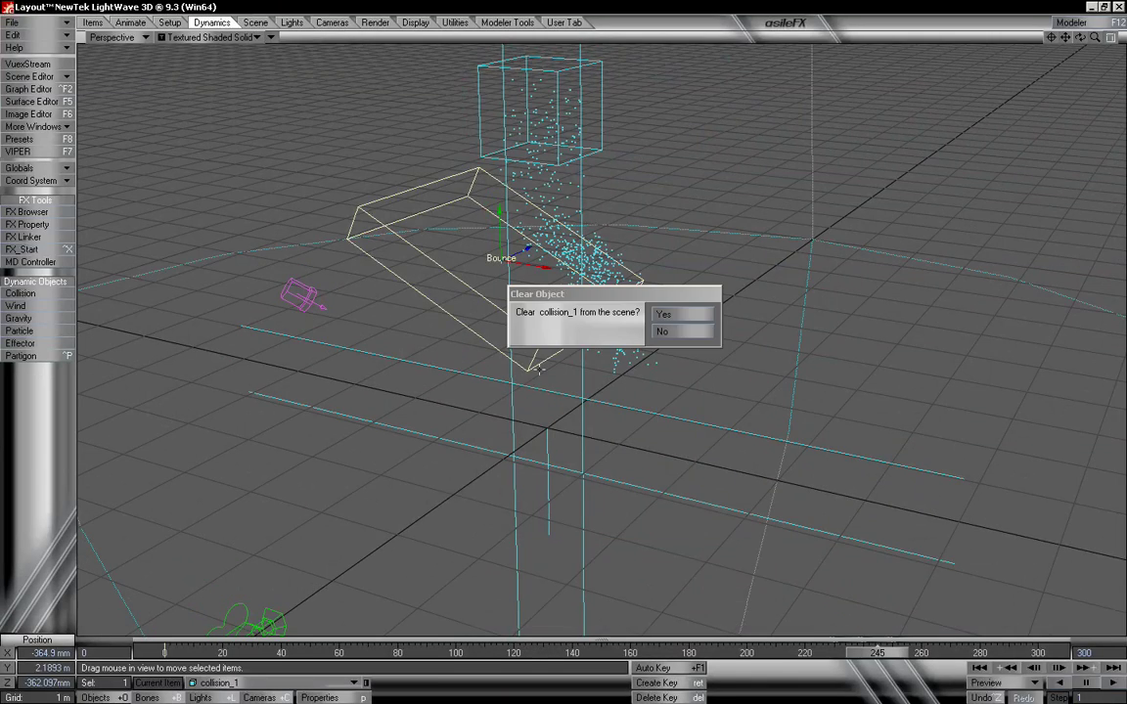
pyautogui.click(669, 334)
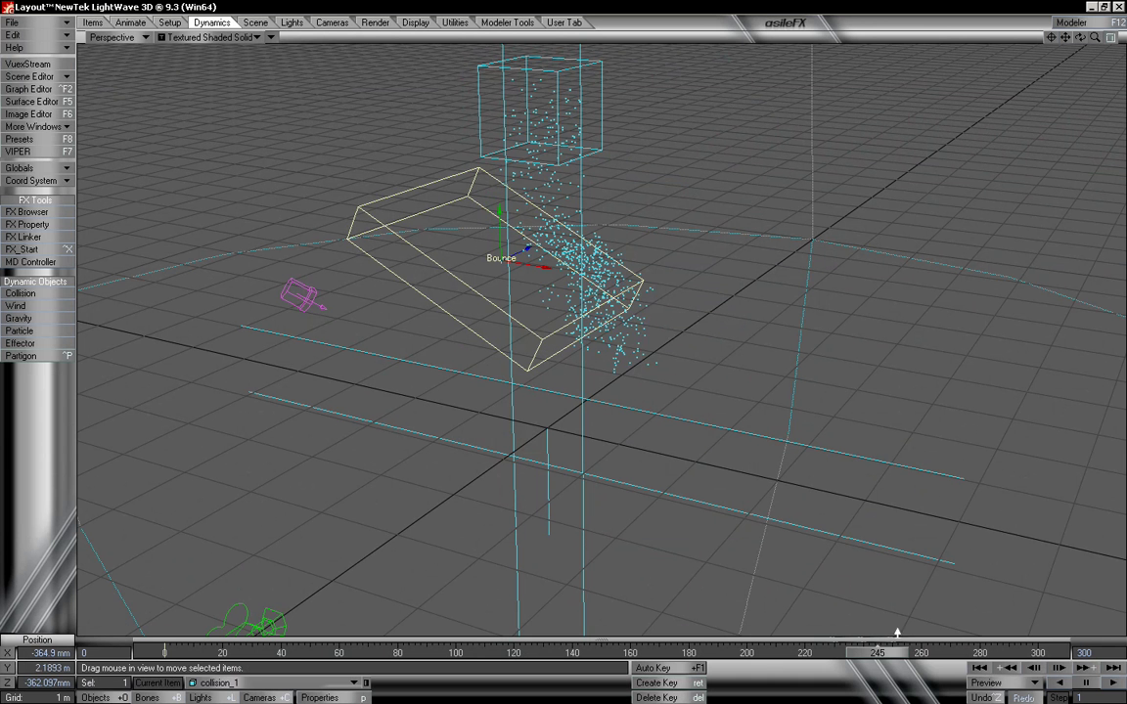
# Replay the particles from frame 0 over the timeline to examine how they behave after hitting the collision_1 slab
pyautogui.moveTo(883, 662); pyautogui.dragTo(163, 653)
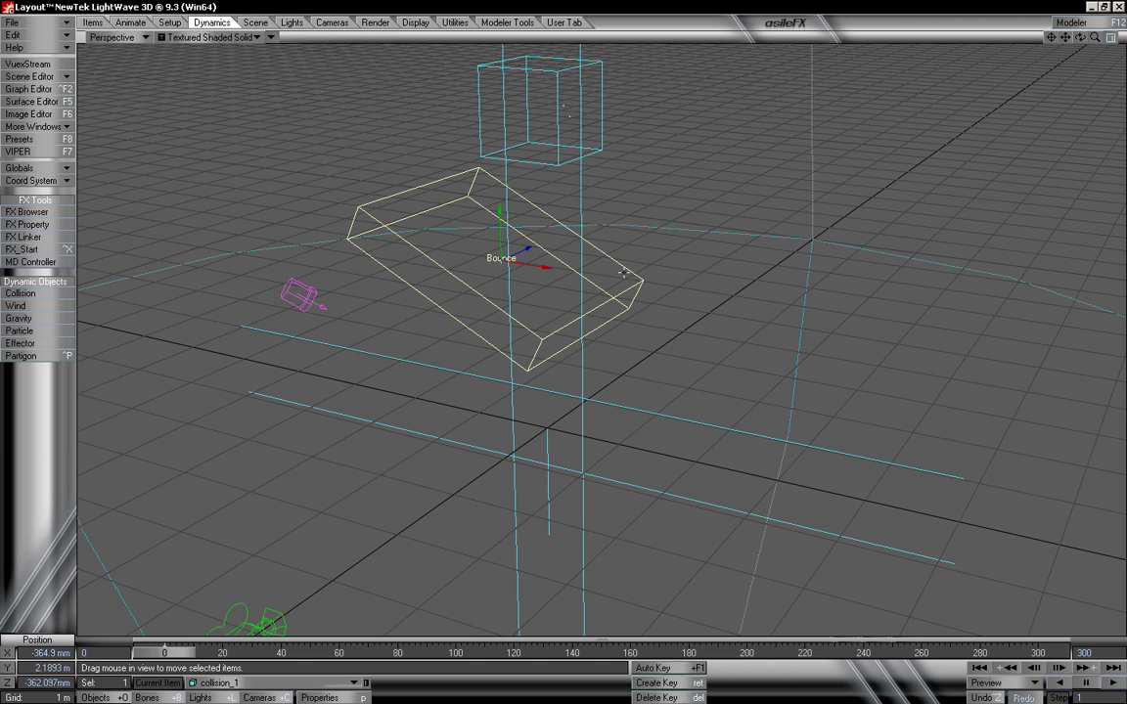
pyautogui.moveTo(1066, 37); pyautogui.dragTo(1065, 89)
pyautogui.moveTo(163, 661); pyautogui.dragTo(694, 661)
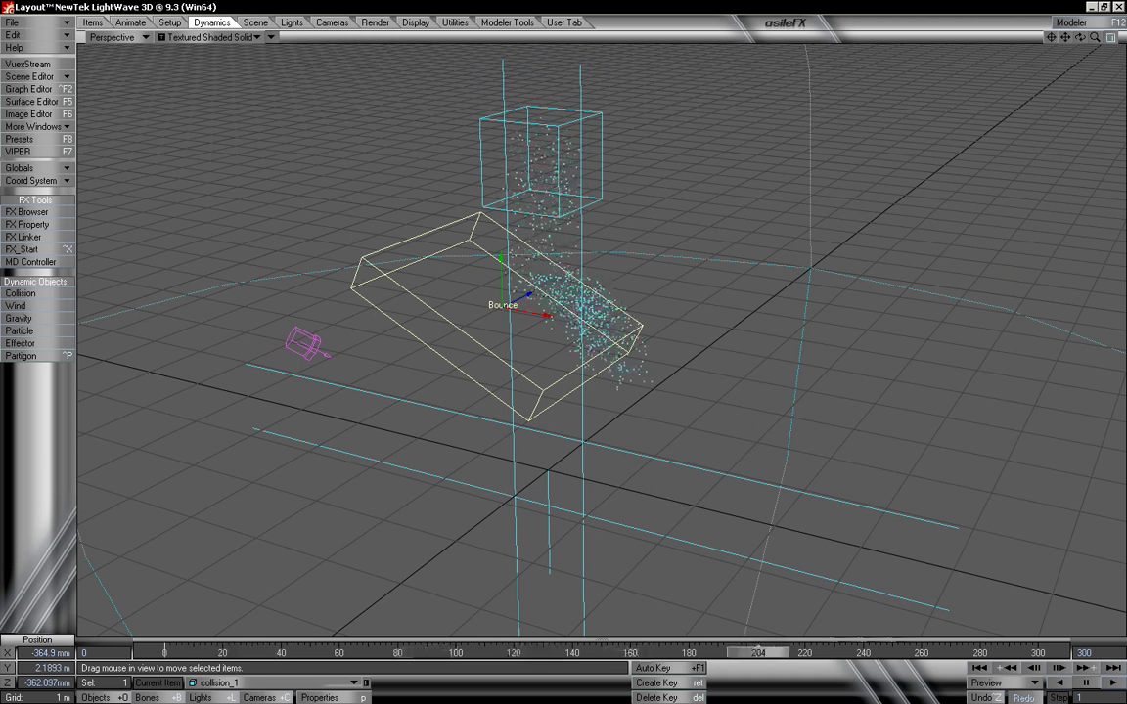